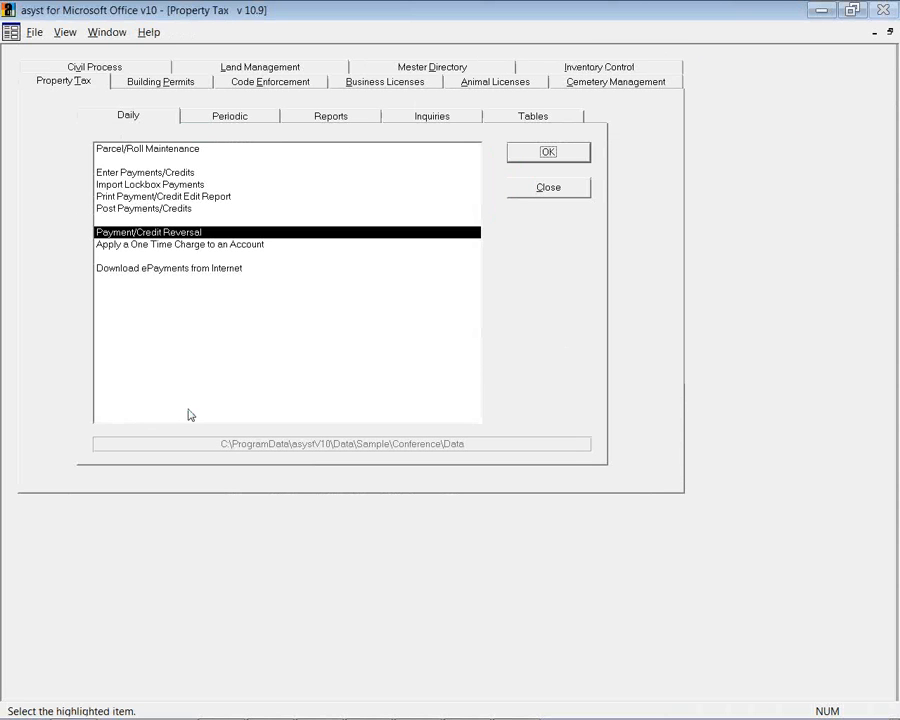
Leave Property Tax and open the Master Directory module with its Daily tasks
{"action": "left_click", "coordinate": [448, 67]}
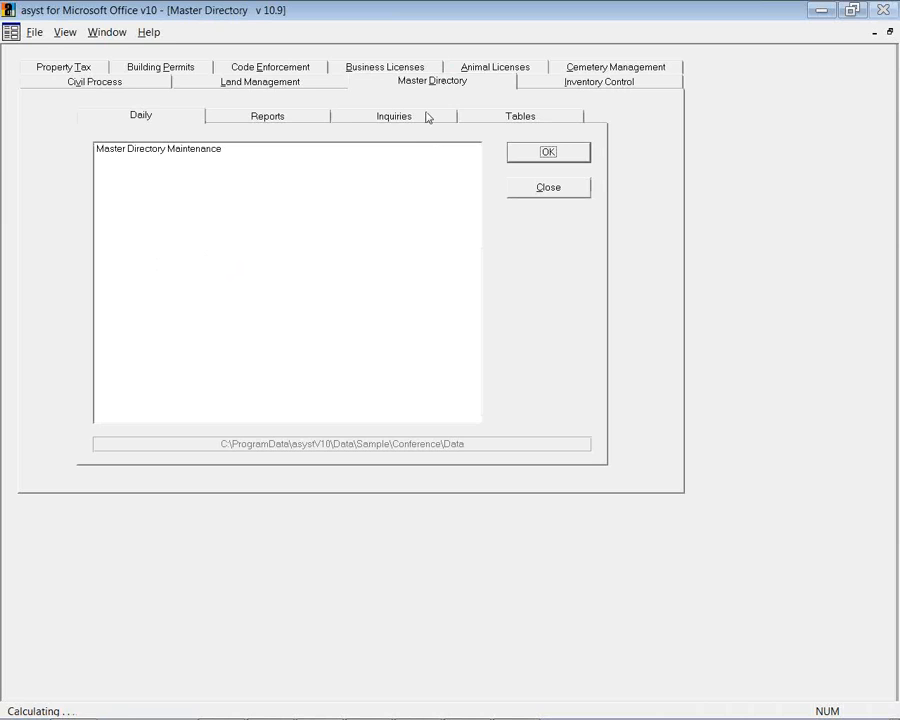
Open Master Directory Inquiry, search with no criteria, and load the 1ST Bank Financial record
{"action": "left_click", "coordinate": [396, 118]}
{"action": "double_click", "coordinate": [186, 152]}
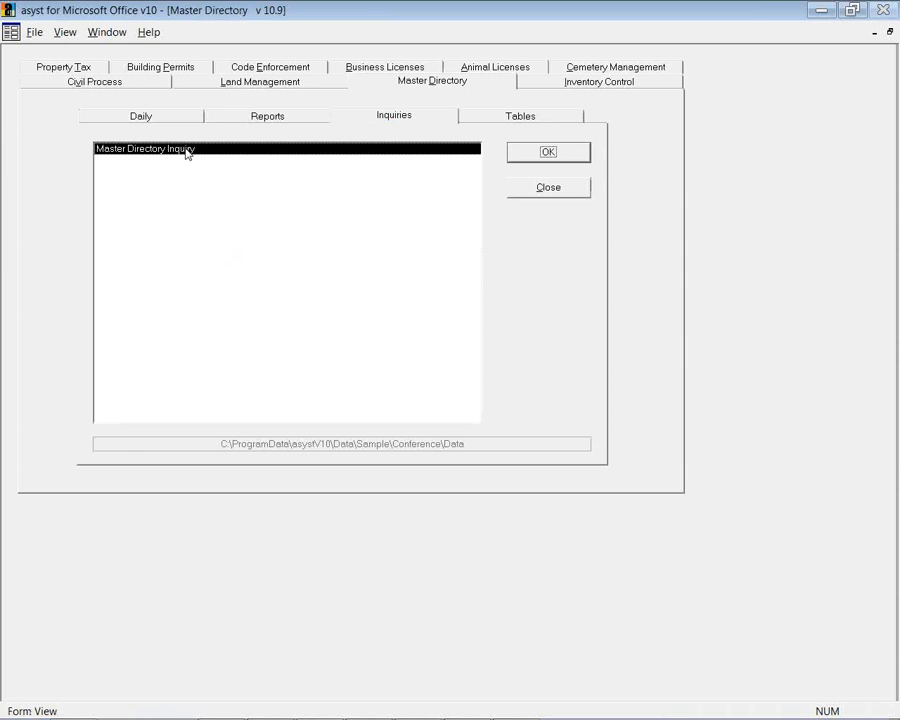
{"action": "left_click", "coordinate": [40, 51]}
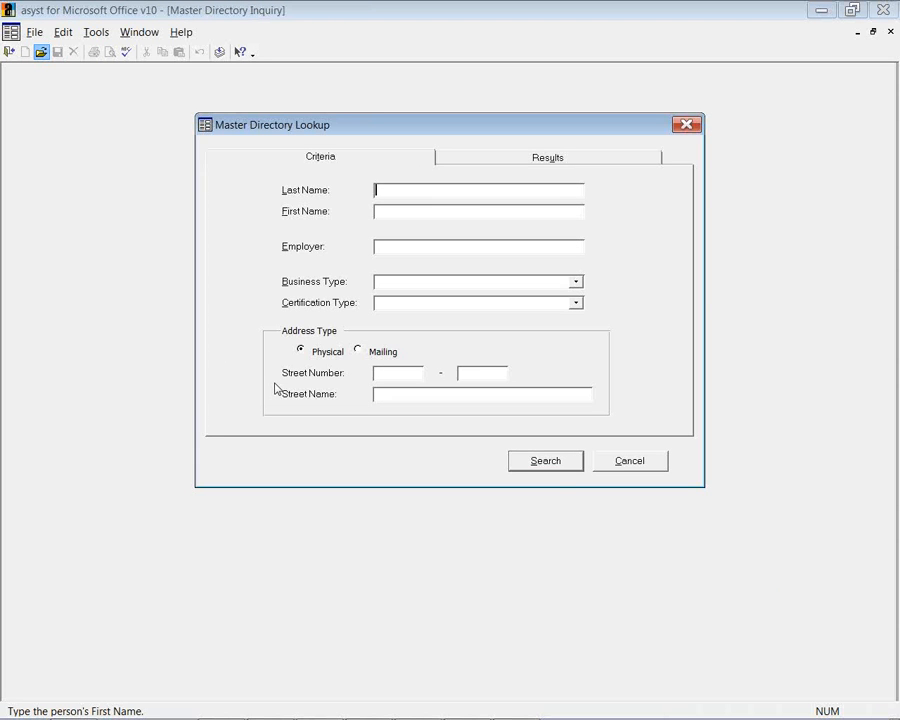
{"action": "left_click", "coordinate": [547, 464]}
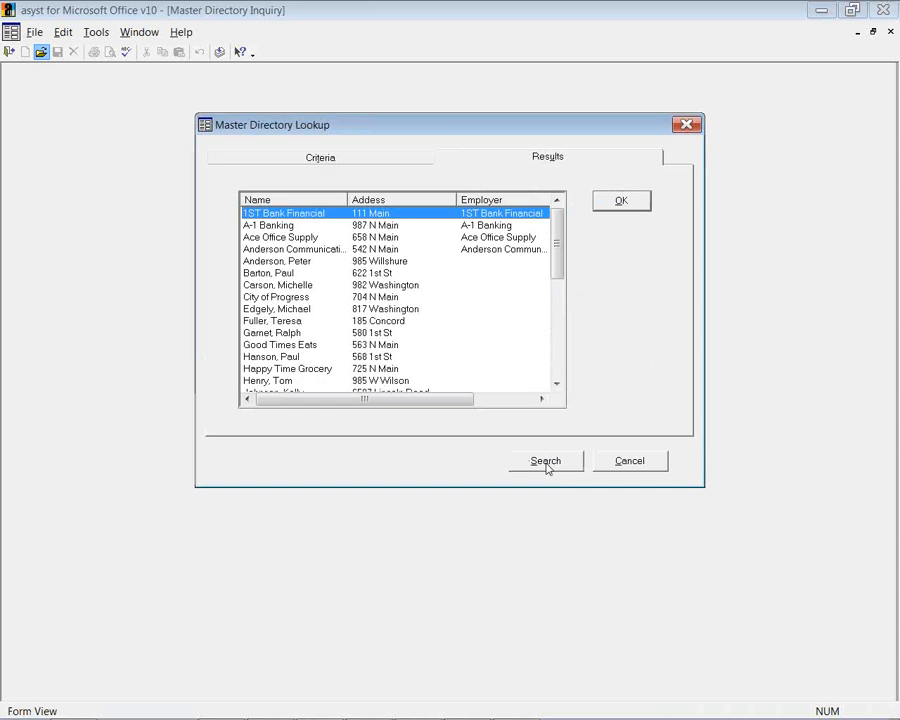
{"action": "left_click", "coordinate": [610, 206]}
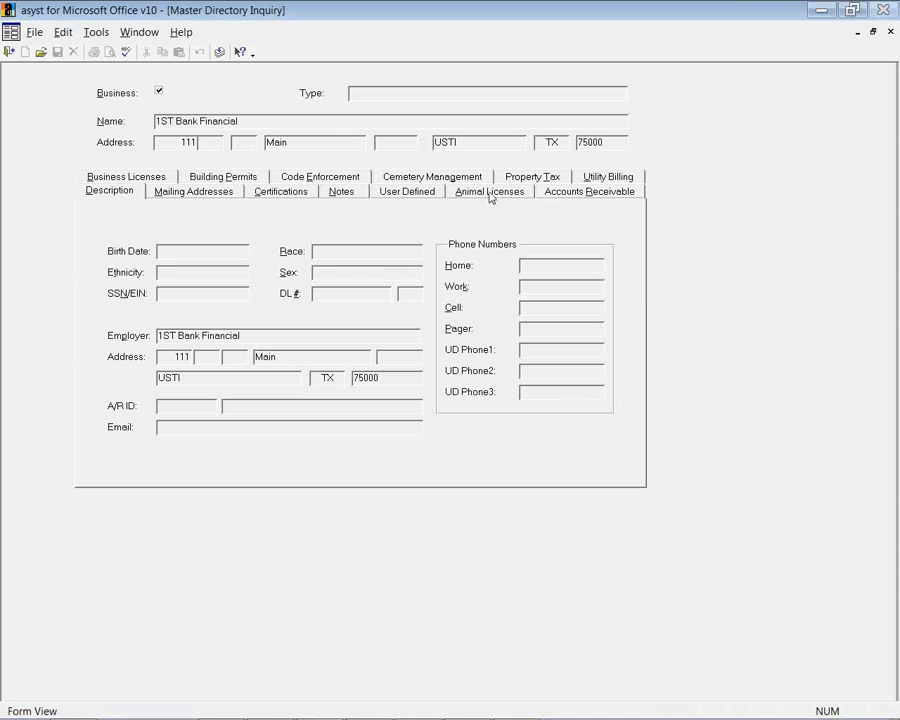
{"action": "left_click", "coordinate": [541, 180]}
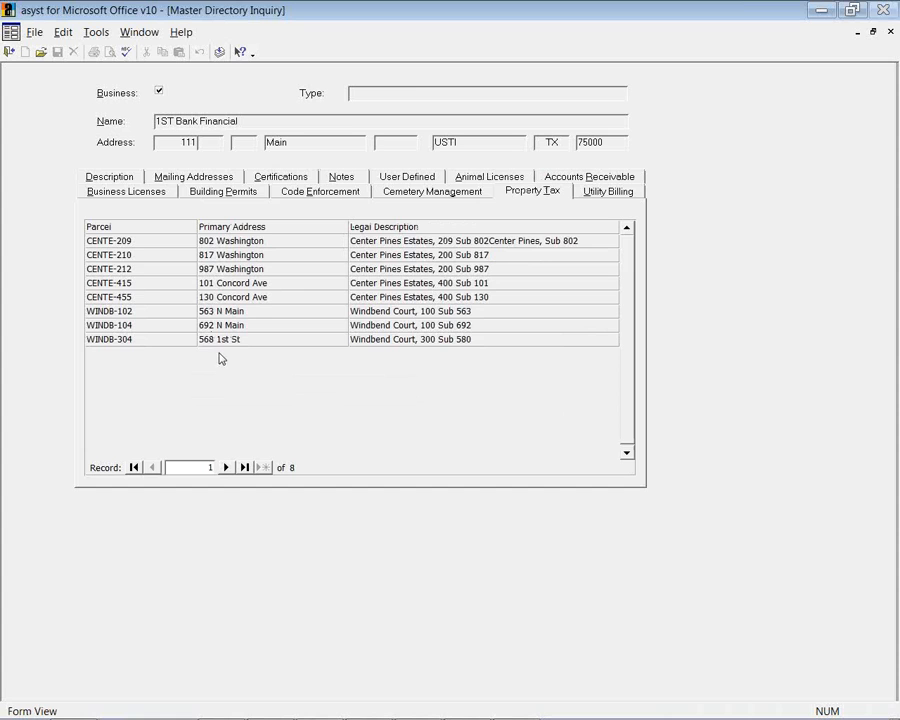
{"action": "double_click", "coordinate": [223, 240]}
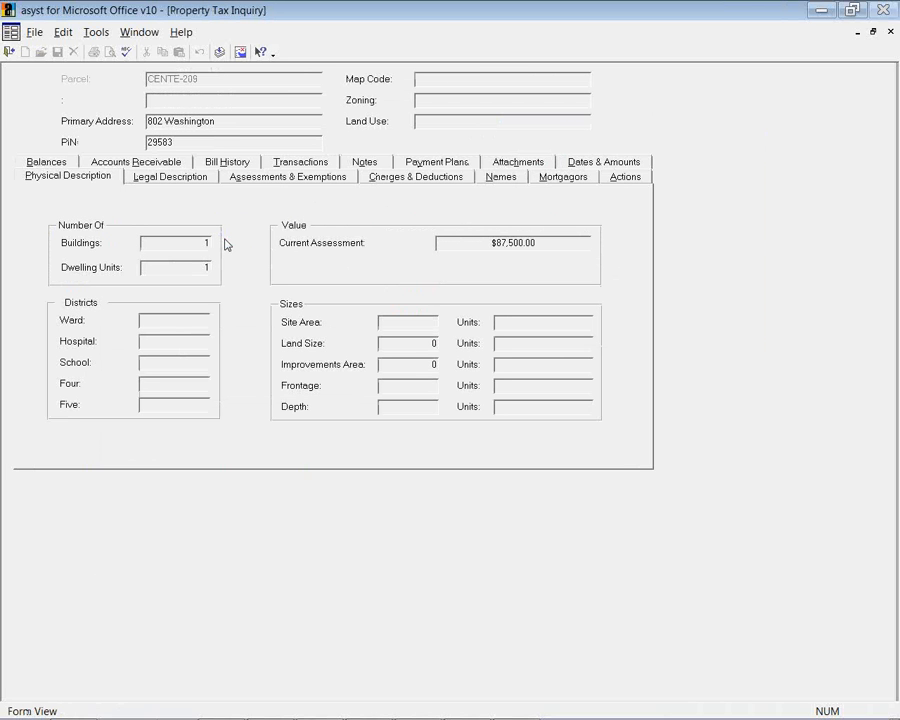
{"action": "left_click", "coordinate": [9, 50]}
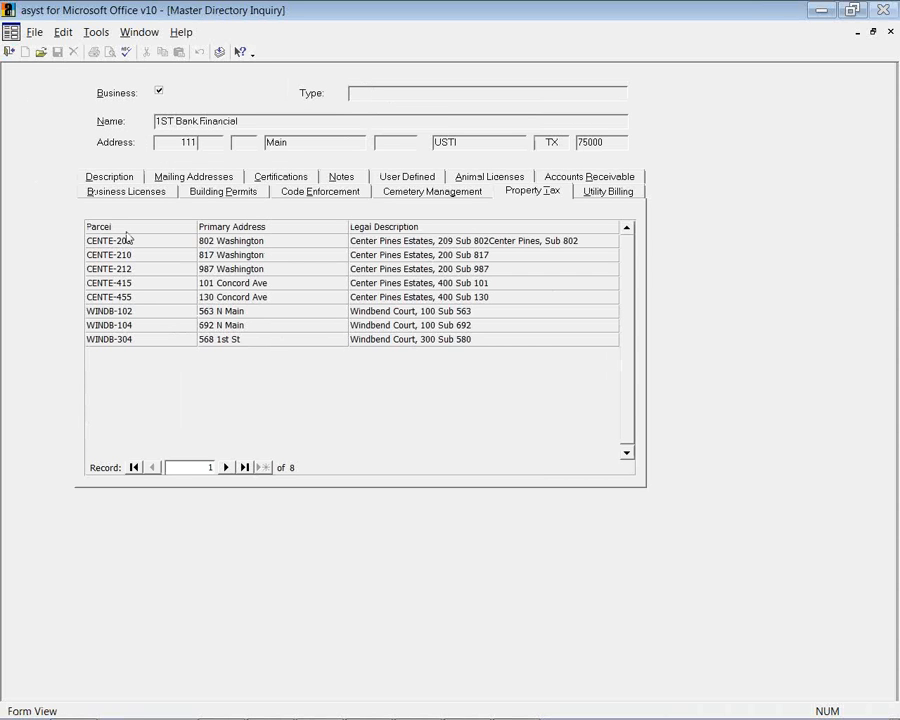
{"action": "left_click", "coordinate": [305, 193]}
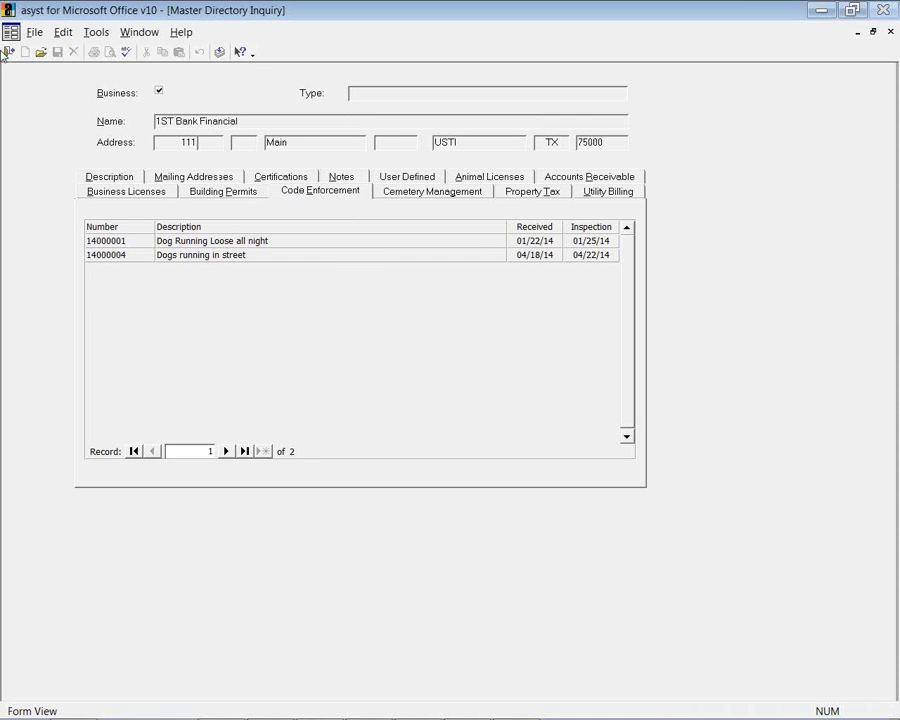
{"action": "left_click", "coordinate": [9, 51]}
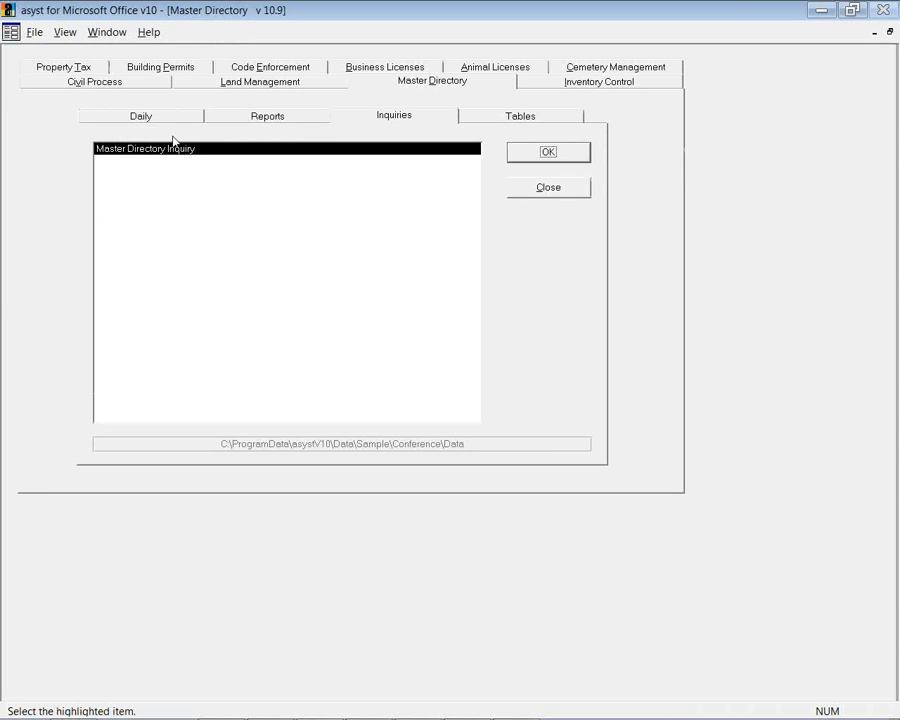
{"action": "left_click", "coordinate": [283, 86]}
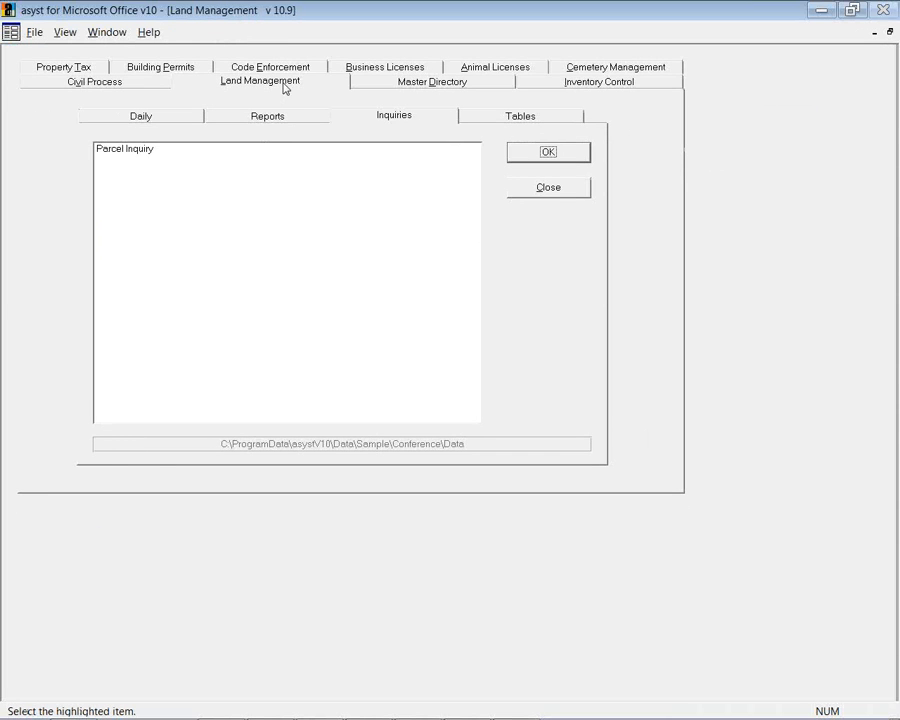
{"action": "double_click", "coordinate": [150, 150]}
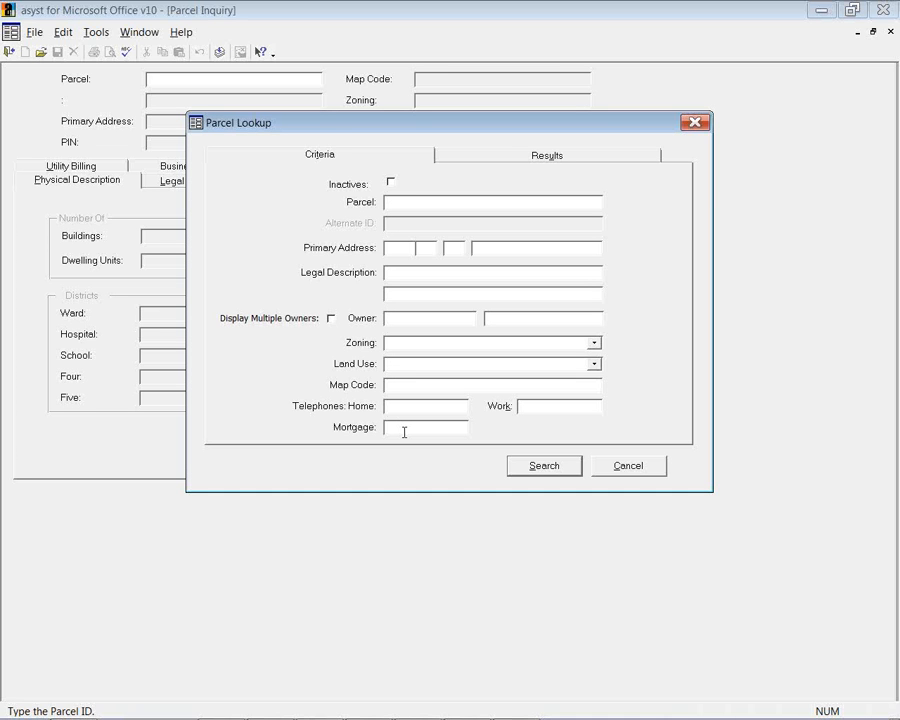
{"action": "left_click", "coordinate": [544, 466]}
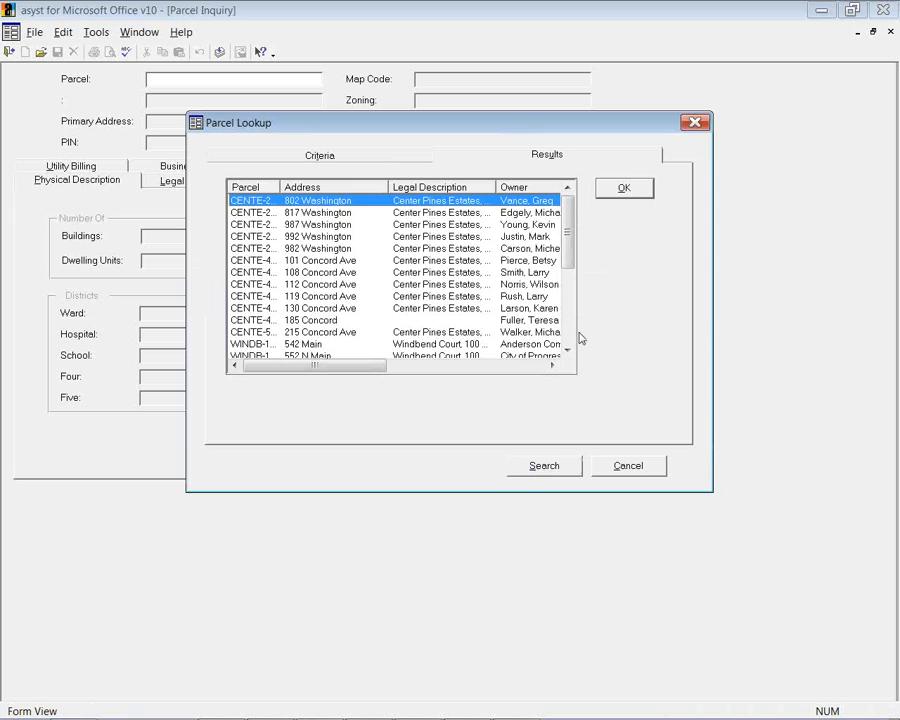
{"action": "left_click", "coordinate": [616, 191]}
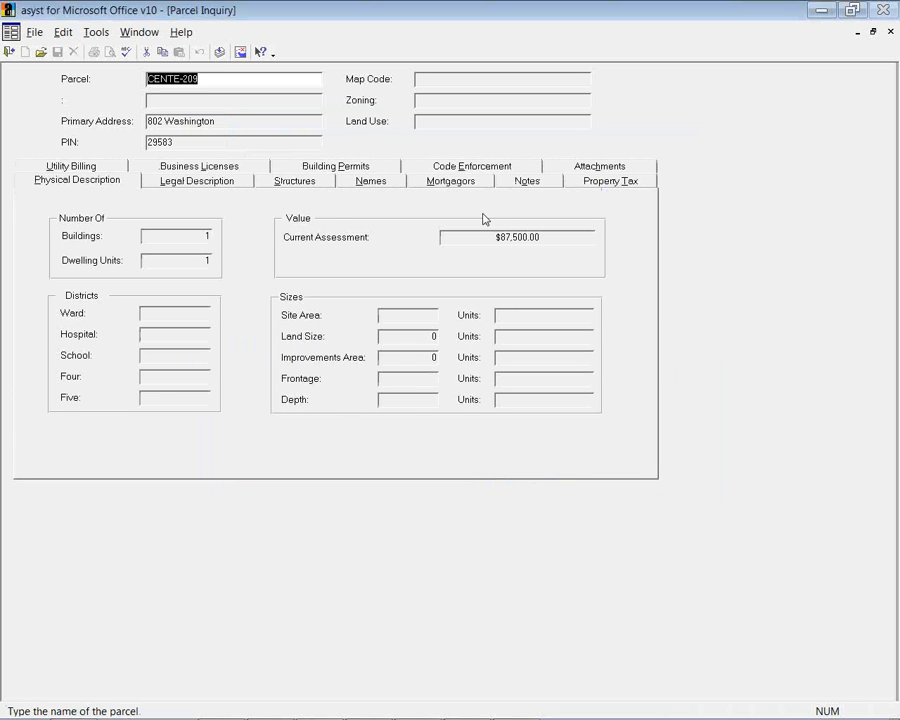
Review CENTE-209's utility billing, business licenses, building permits, code enforcement and property tax, then close the inquiry
{"action": "left_click", "coordinate": [112, 171]}
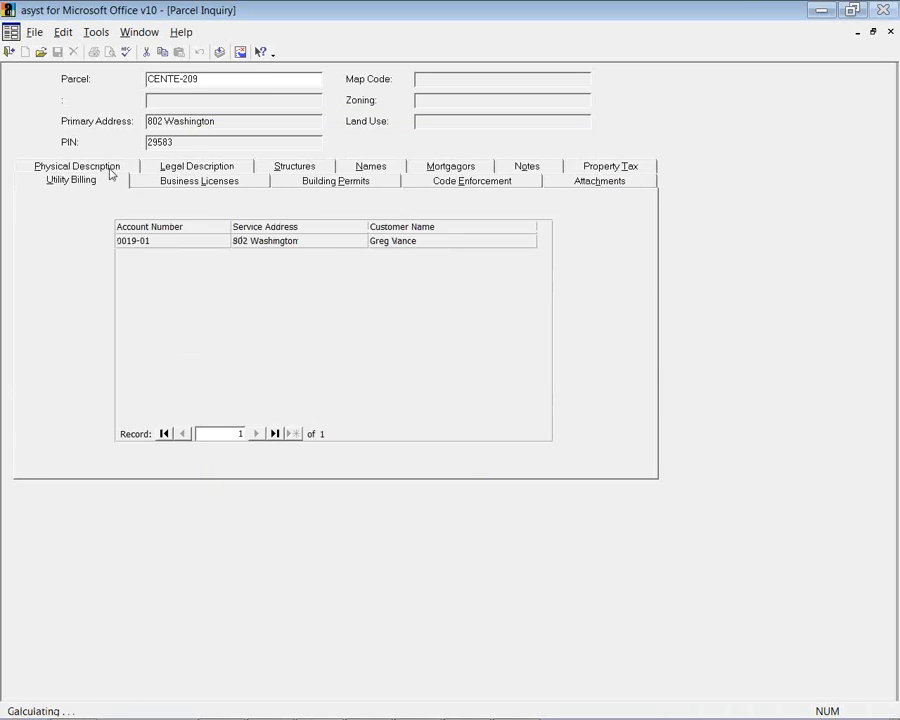
{"action": "left_click", "coordinate": [165, 184]}
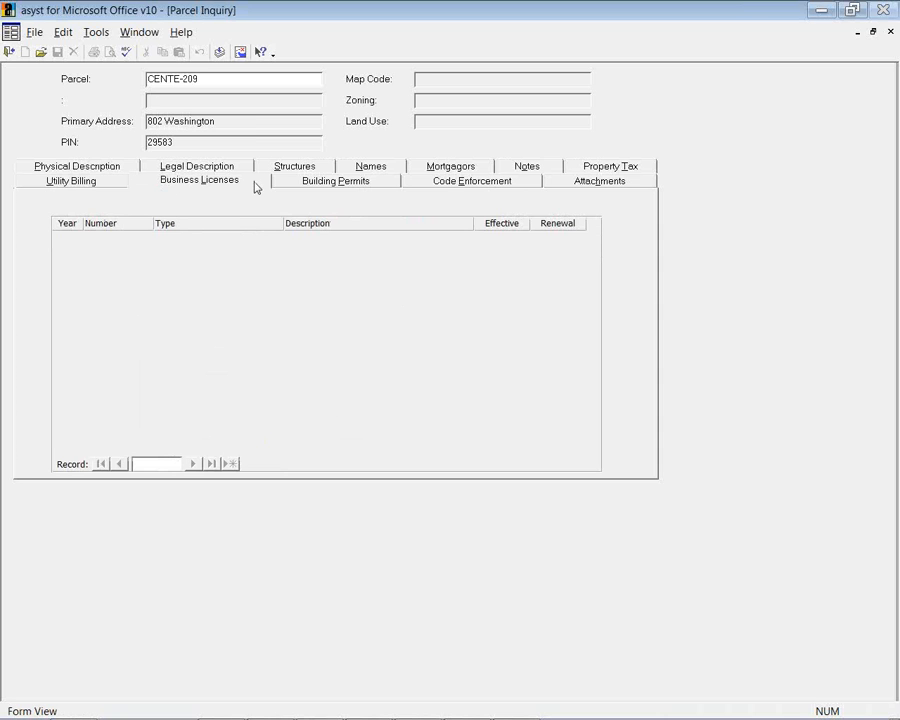
{"action": "left_click", "coordinate": [293, 187]}
{"action": "left_click", "coordinate": [408, 185]}
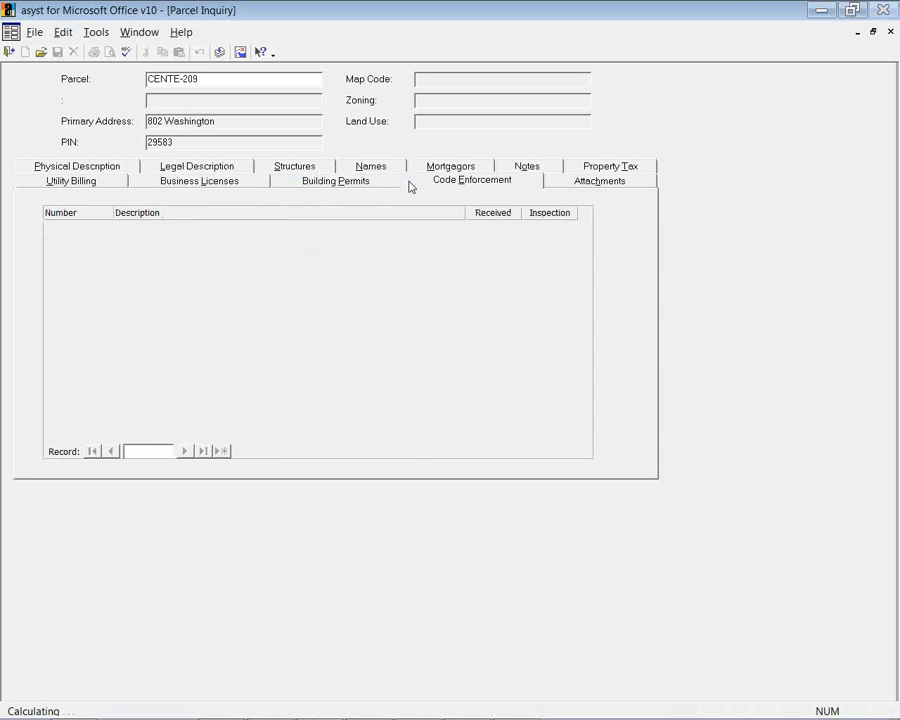
{"action": "left_click", "coordinate": [579, 171]}
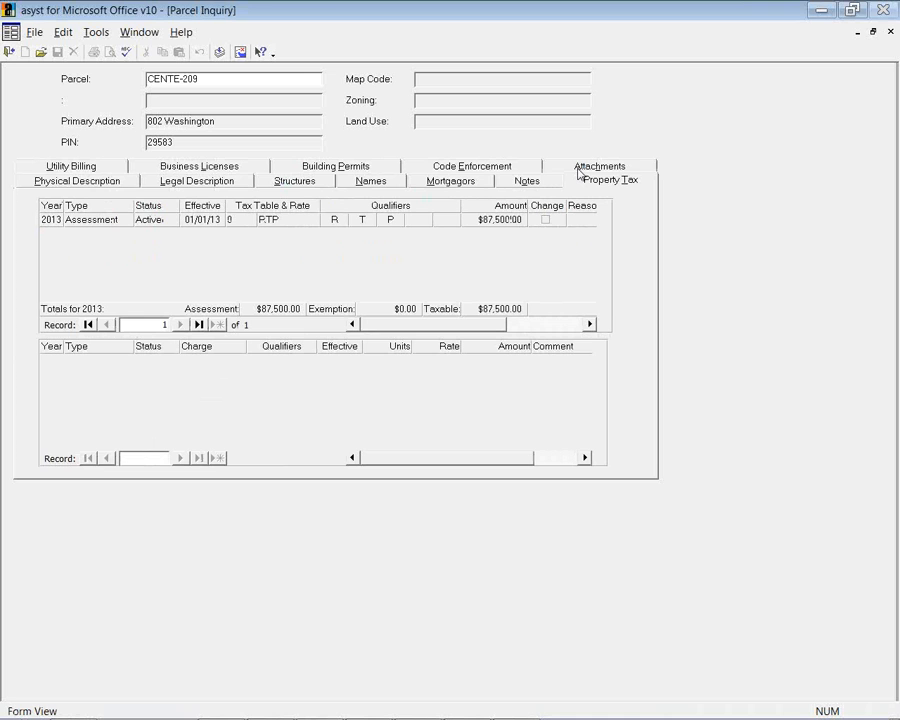
{"action": "left_click", "coordinate": [9, 50]}
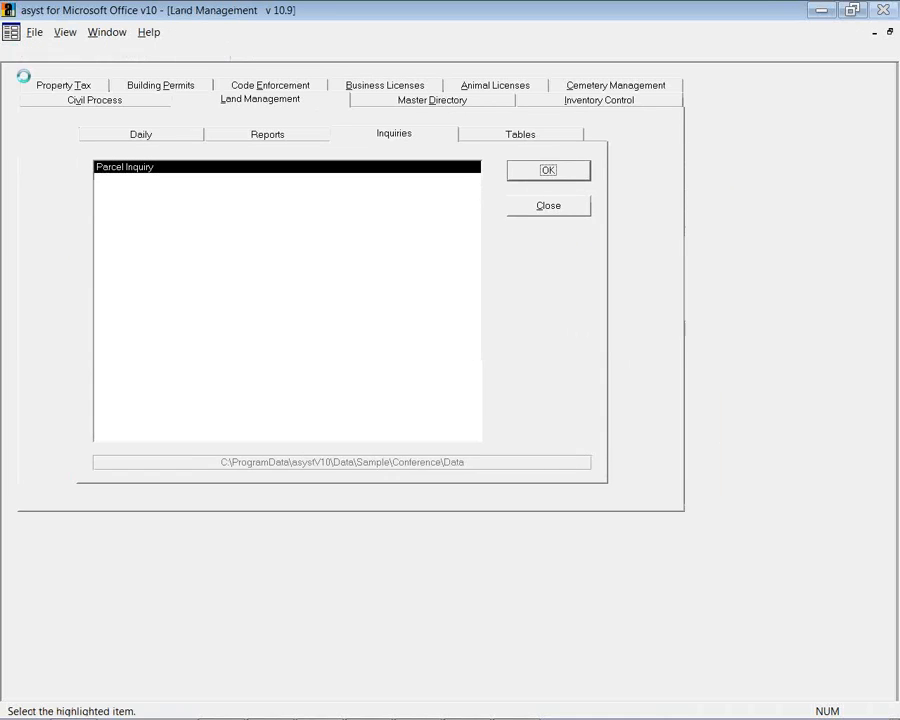
In the Property Tax module, view the periodic billing tasks and select the Historical Bill Register report
{"action": "left_click", "coordinate": [96, 70]}
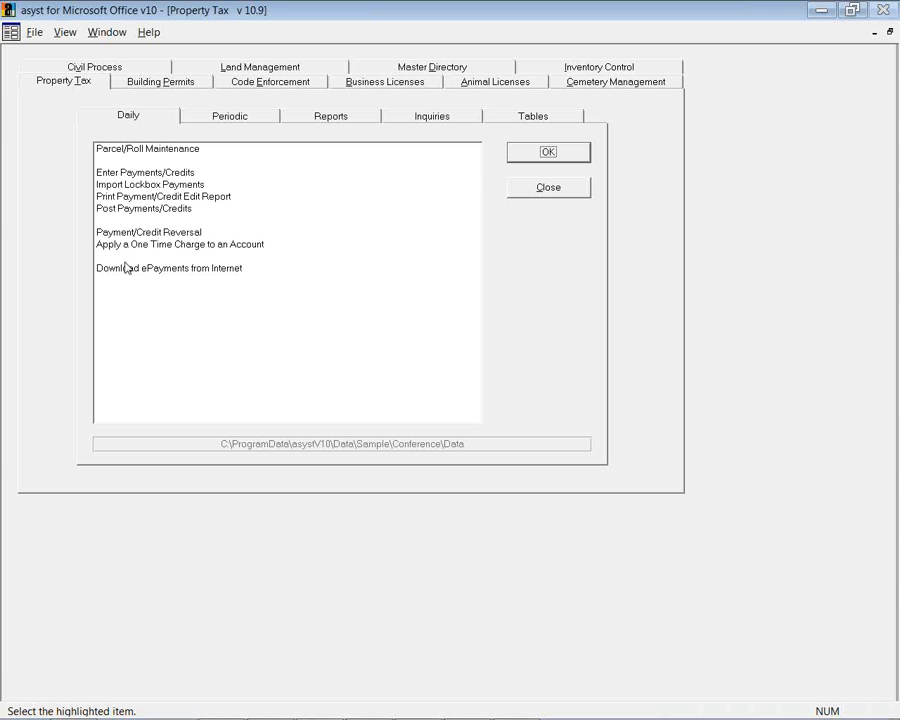
{"action": "left_click", "coordinate": [200, 121]}
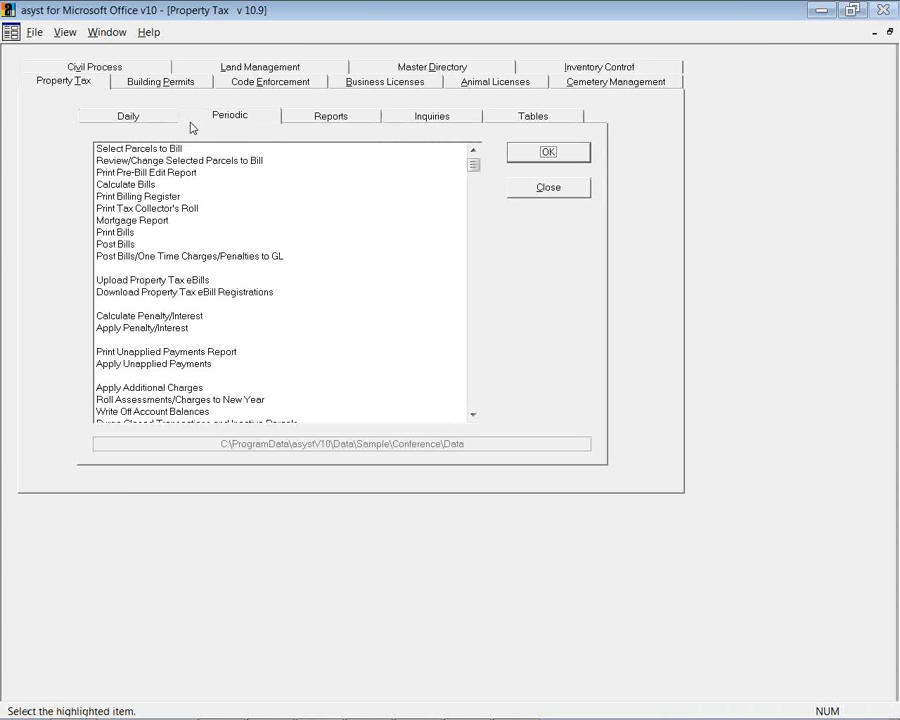
{"action": "left_click", "coordinate": [292, 123]}
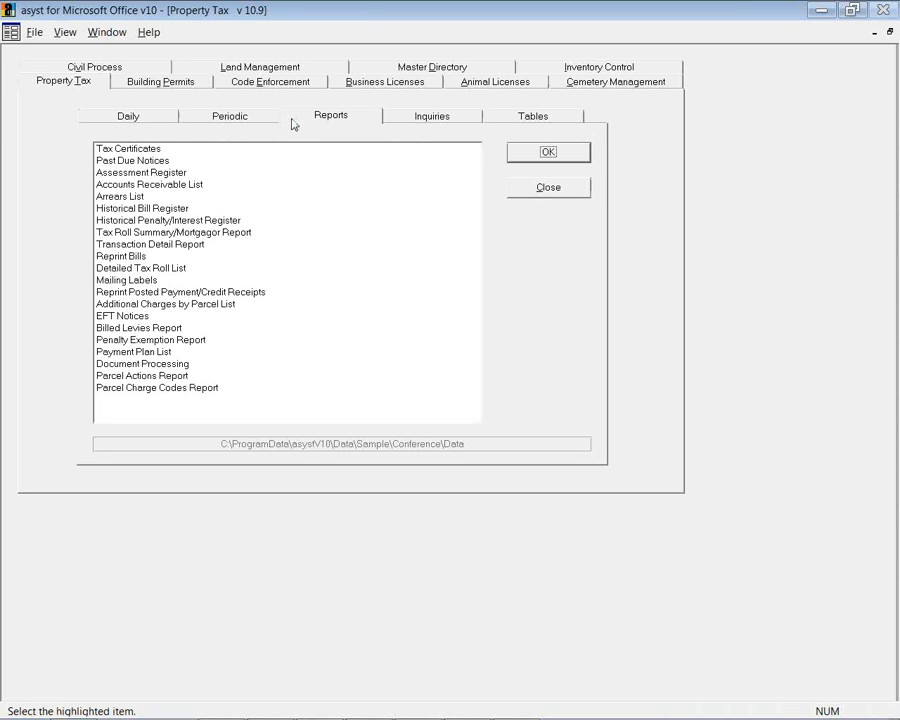
{"action": "left_click", "coordinate": [174, 209]}
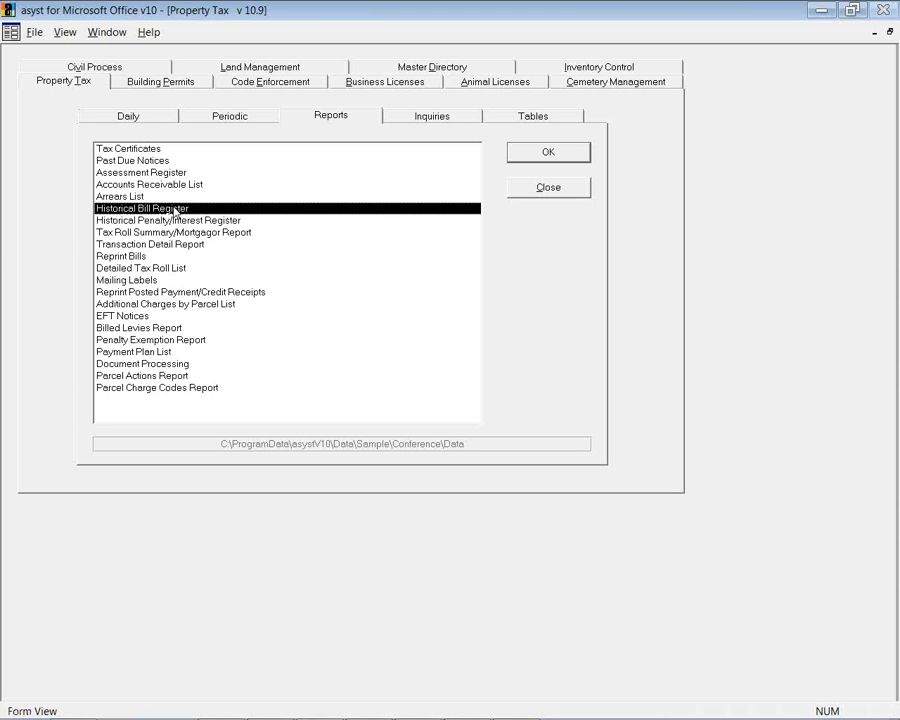
Browse the property tax inquiries and configuration tables, then open Parcel/Roll Maintenance from the Daily list
{"action": "left_click", "coordinate": [421, 119]}
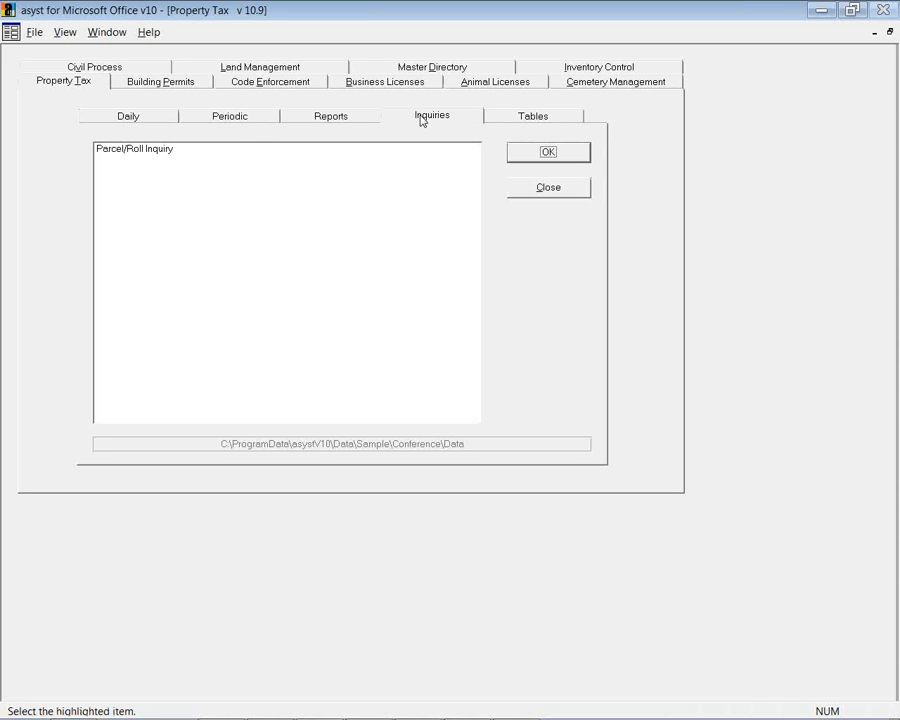
{"action": "left_click", "coordinate": [504, 119]}
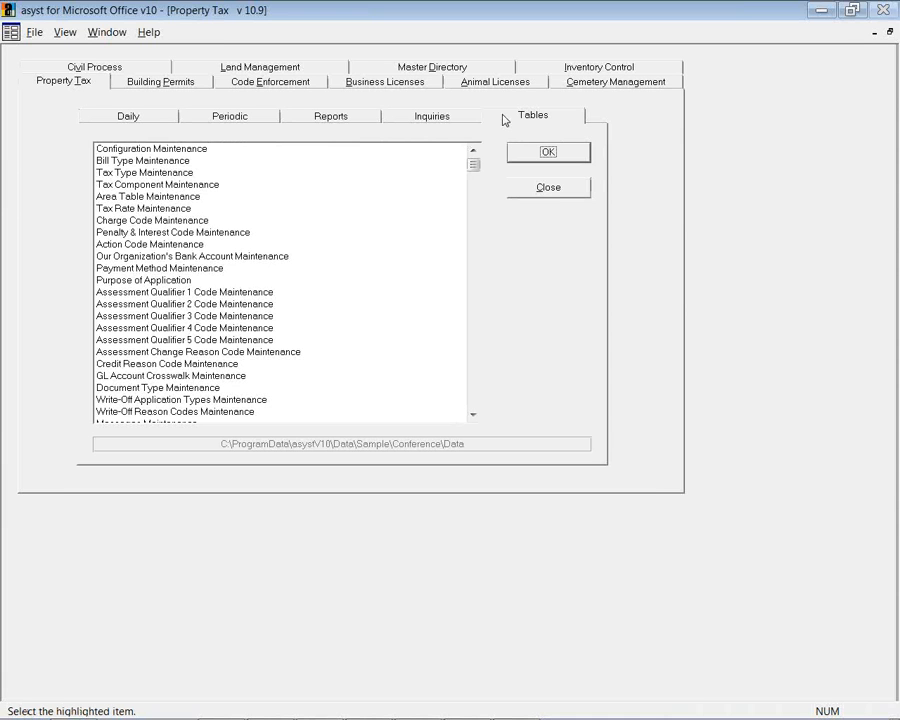
{"action": "left_click", "coordinate": [168, 118]}
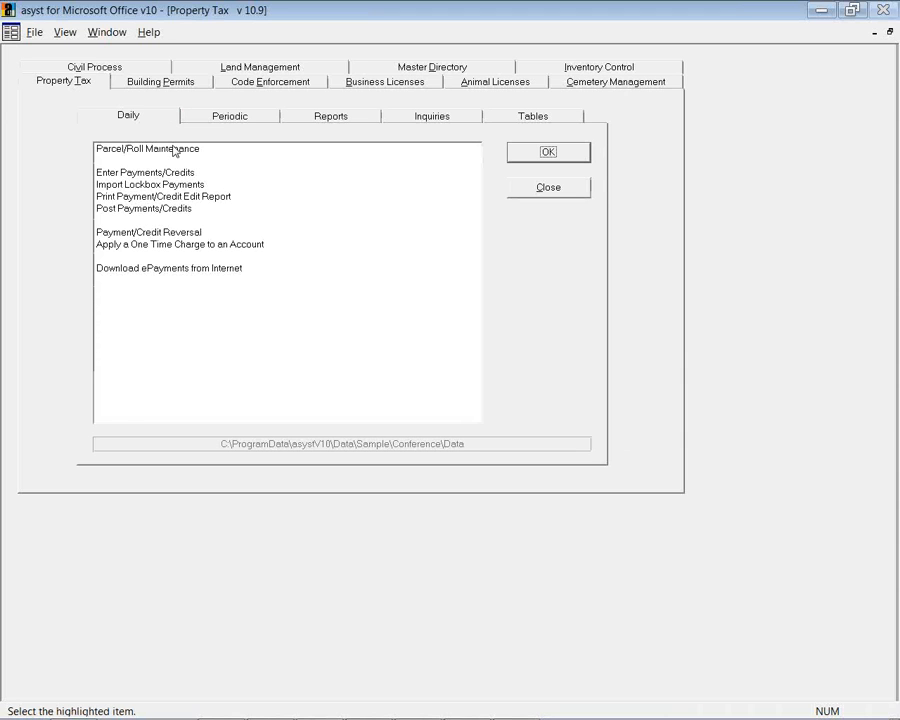
{"action": "double_click", "coordinate": [175, 151]}
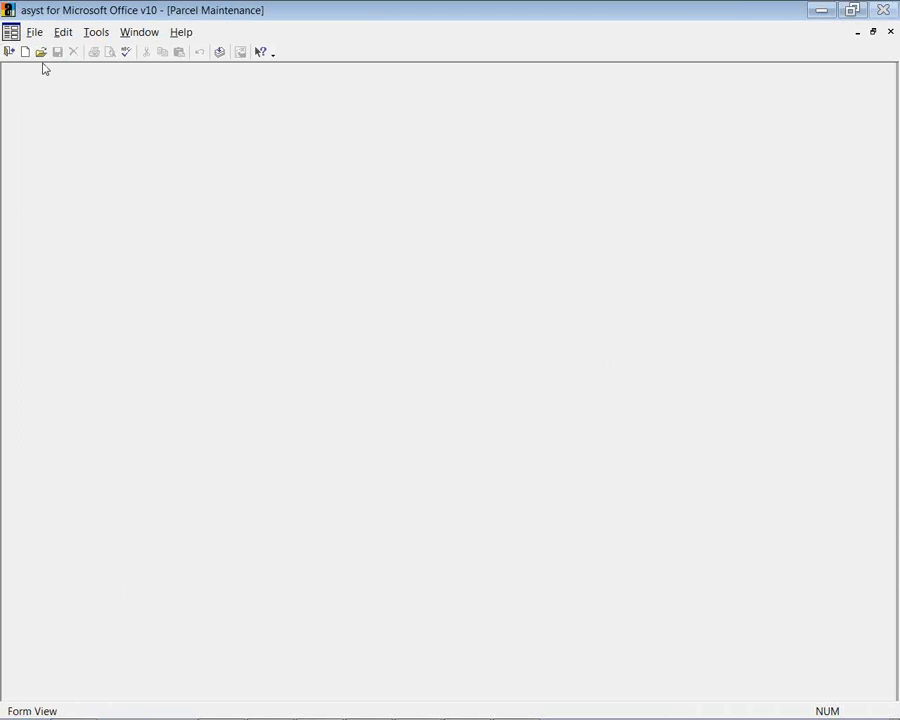
{"action": "left_click", "coordinate": [40, 52]}
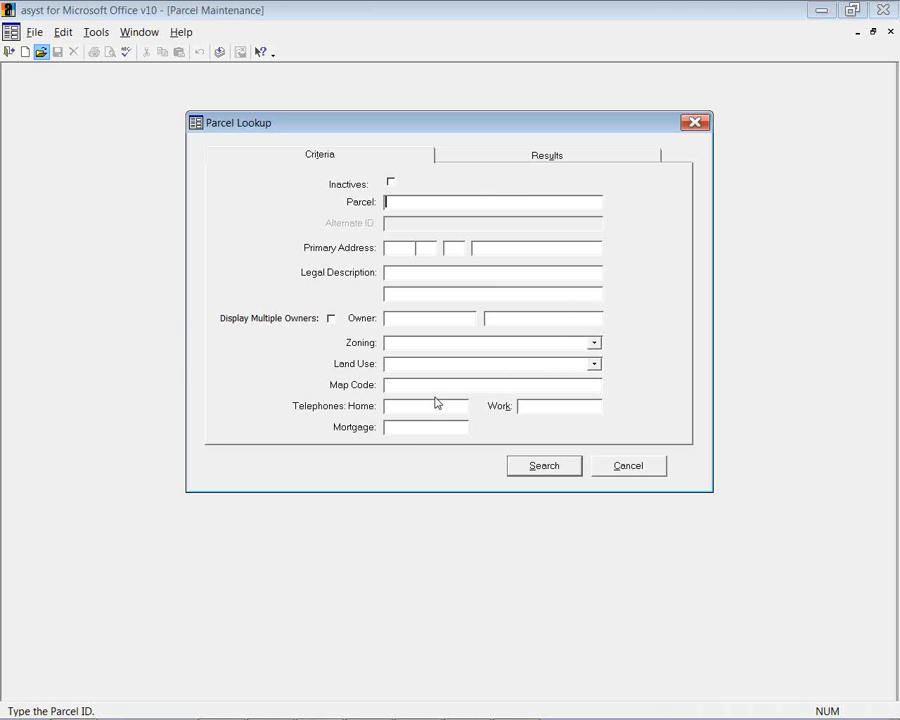
{"action": "left_click", "coordinate": [521, 472]}
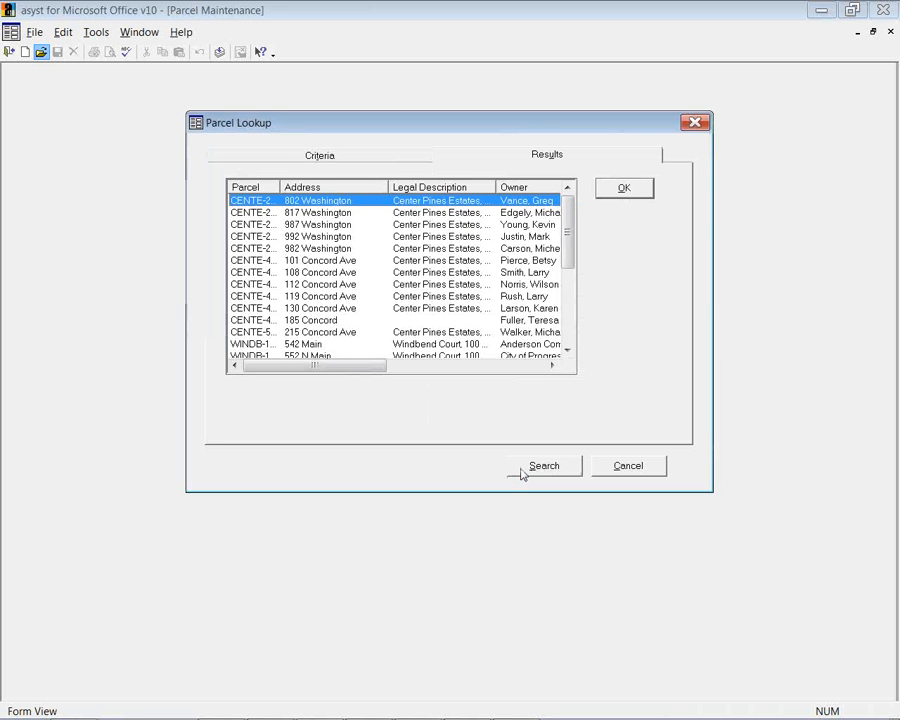
{"action": "left_click", "coordinate": [623, 190]}
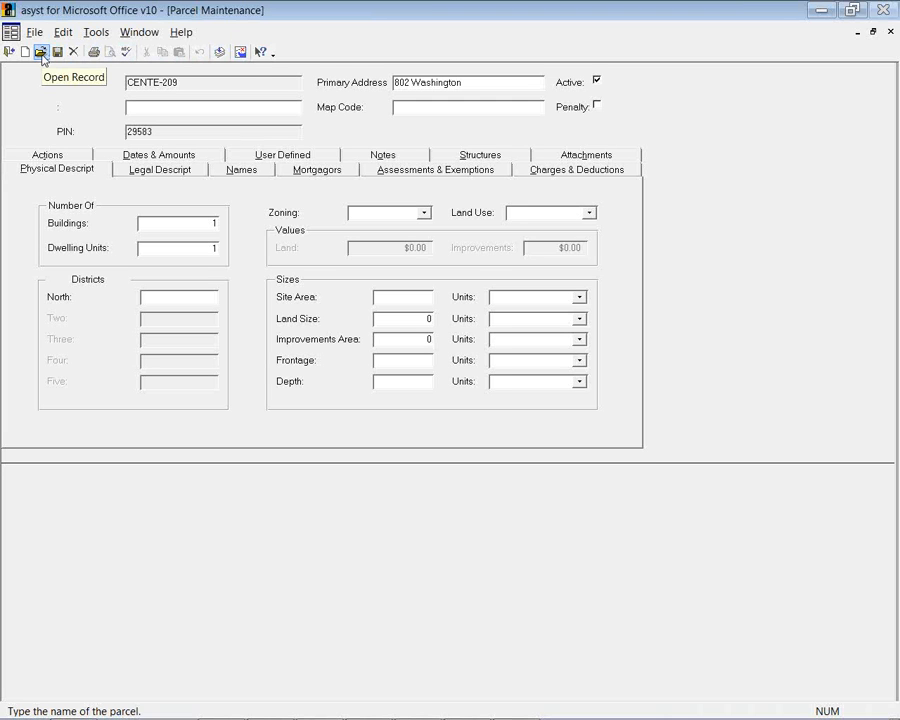
{"action": "left_click", "coordinate": [180, 37]}
{"action": "mouse_move", "coordinate": [291, 68]}
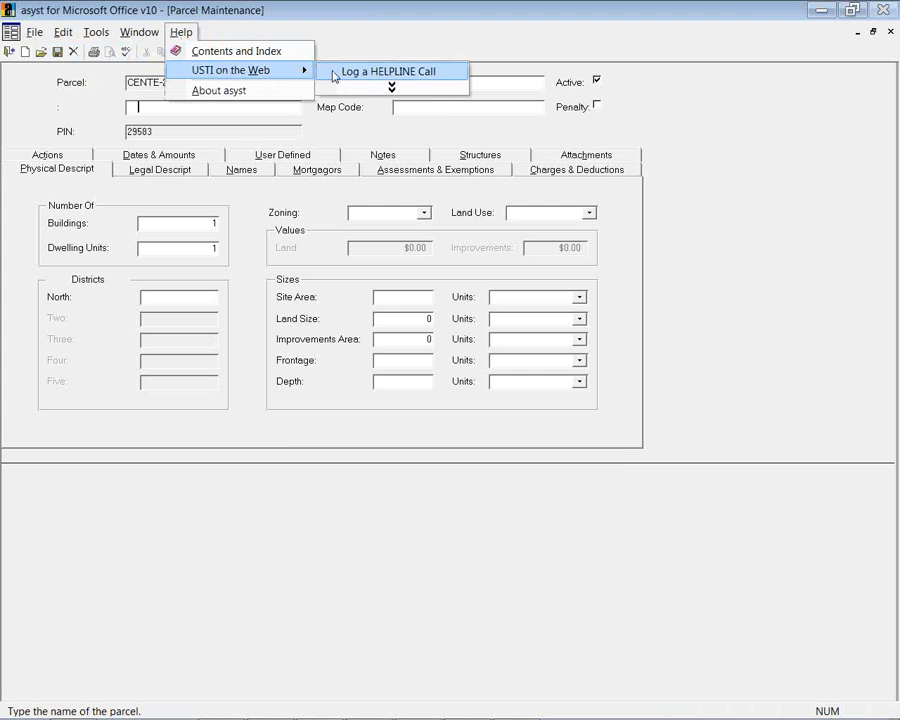
{"action": "left_click", "coordinate": [333, 74]}
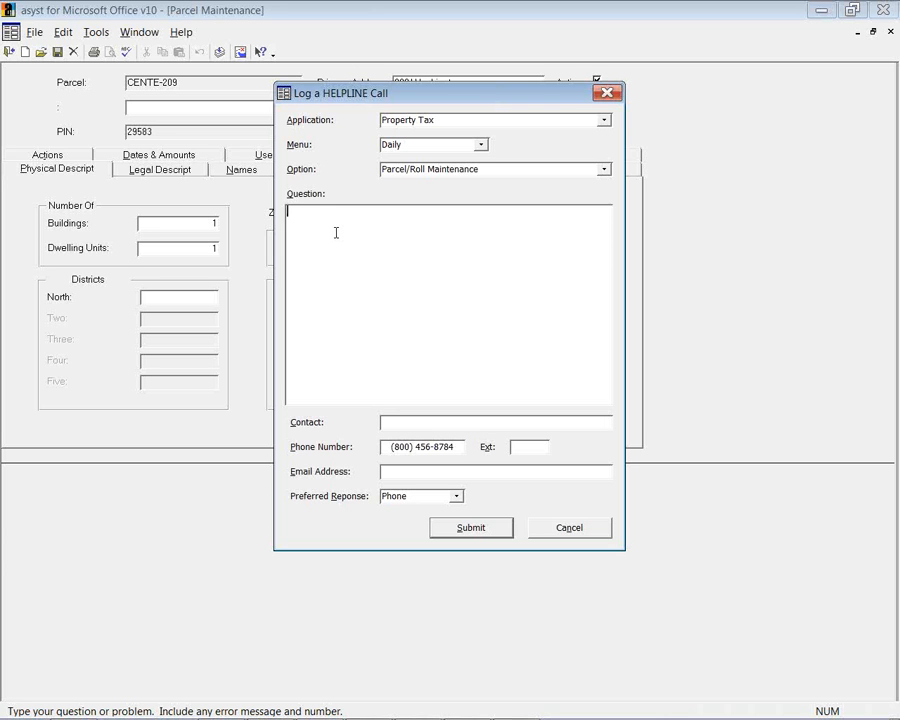
{"action": "left_click", "coordinate": [561, 533]}
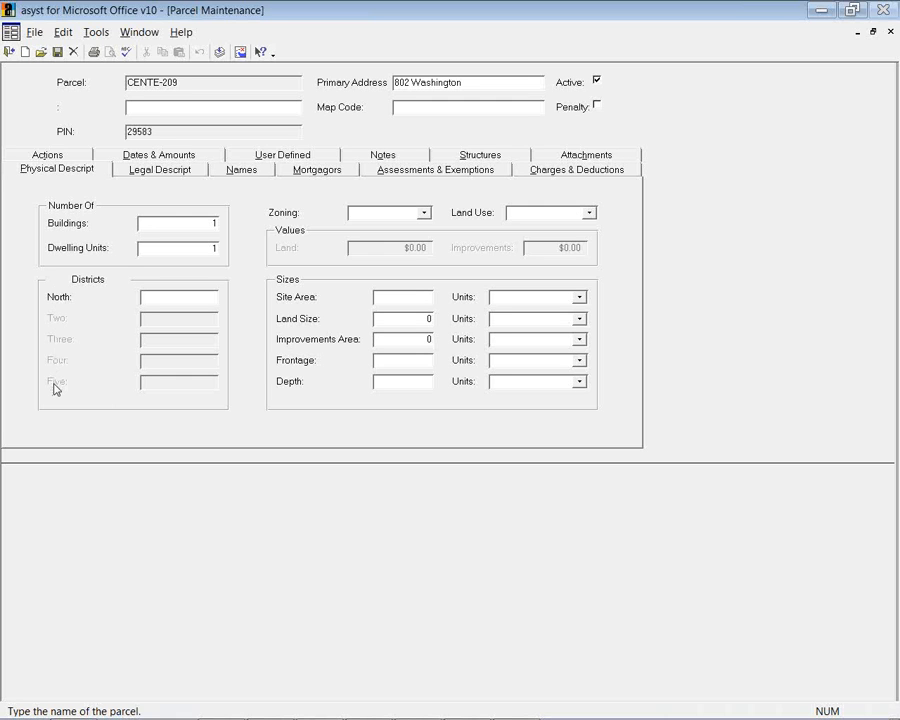
View CENTE-209's legal description, then its Names list showing the primary owner receiving the bill
{"action": "left_click", "coordinate": [136, 175]}
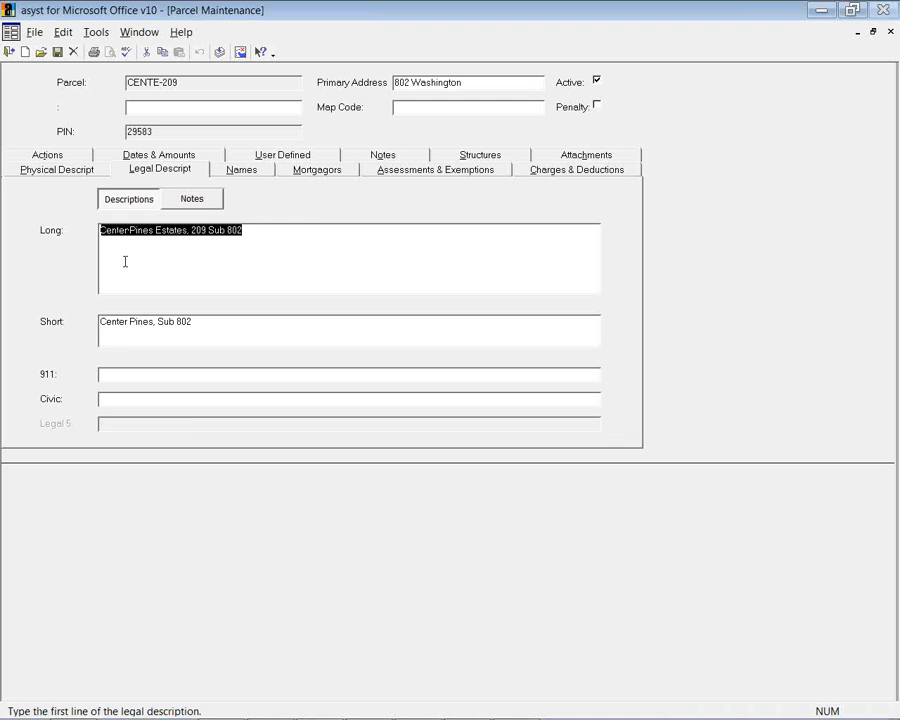
{"action": "left_click", "coordinate": [259, 171]}
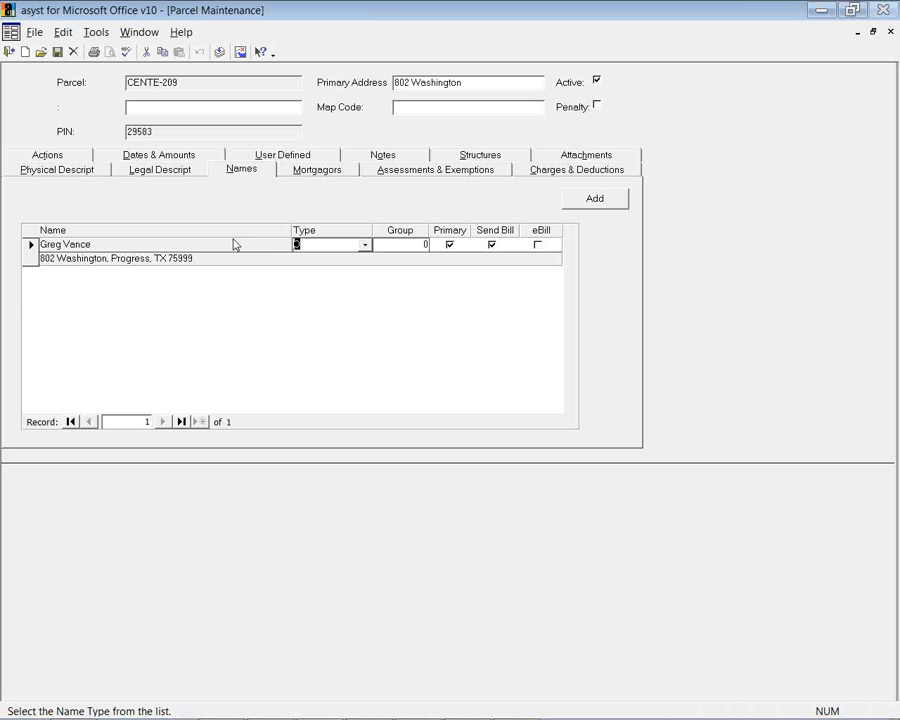
Show the Mortgagors list, with 1ST Bank Financial as primary mortgagor
{"action": "left_click", "coordinate": [309, 172]}
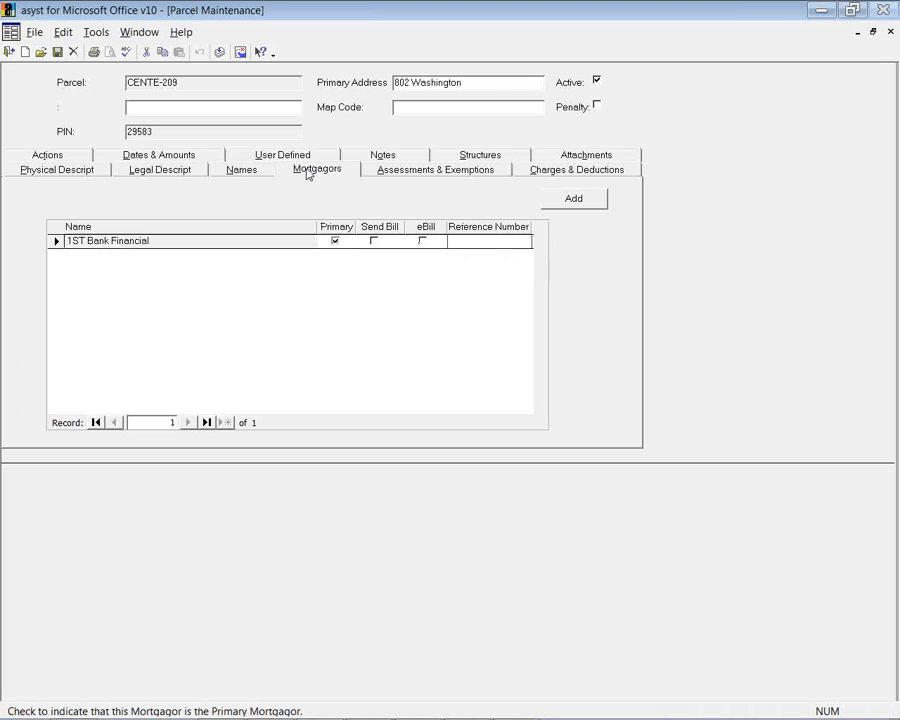
View the 2013 assessments and exemptions ($87,500.00), then the parcel's charges and deductions
{"action": "left_click", "coordinate": [444, 172]}
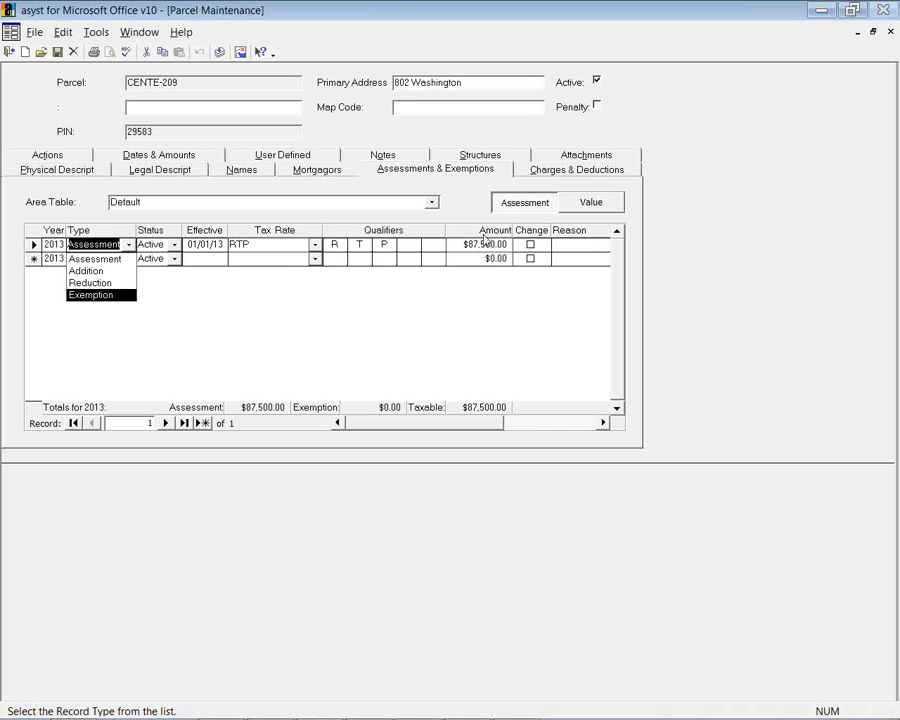
{"action": "left_click", "coordinate": [530, 172]}
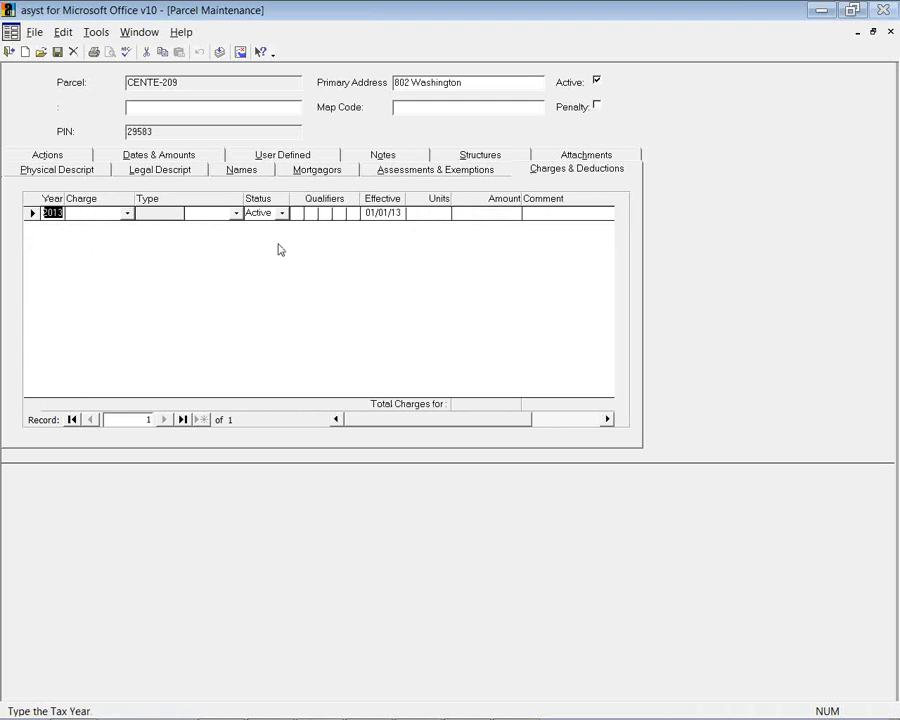
Review the Charge dropdown's codes, then list parcel CENTE-209's four recorded actions, including the $87,500.00 assessment
{"action": "left_click", "coordinate": [127, 214]}
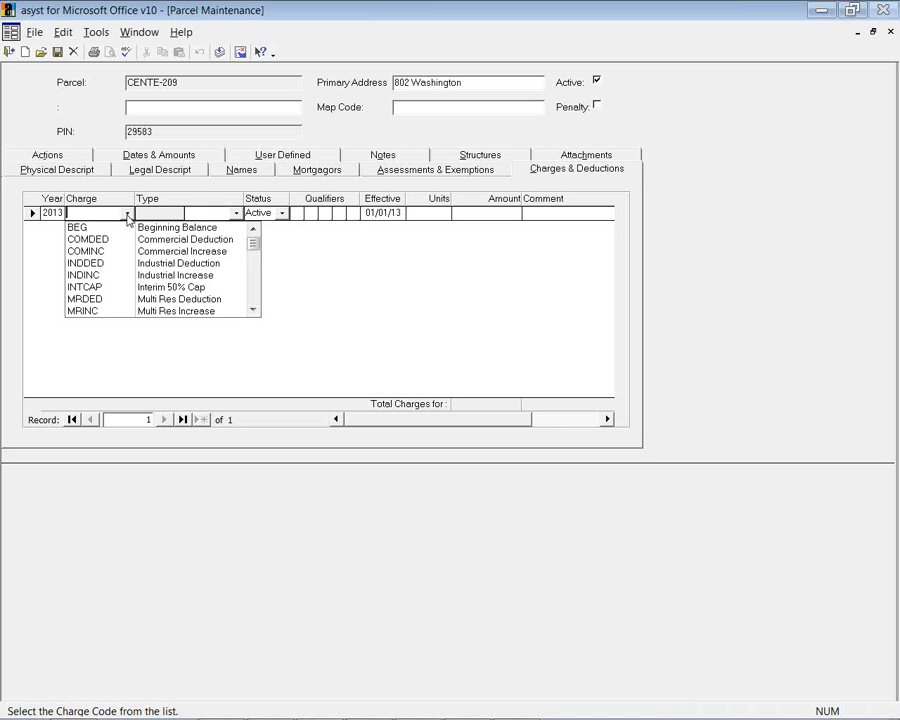
{"action": "left_click", "coordinate": [80, 157]}
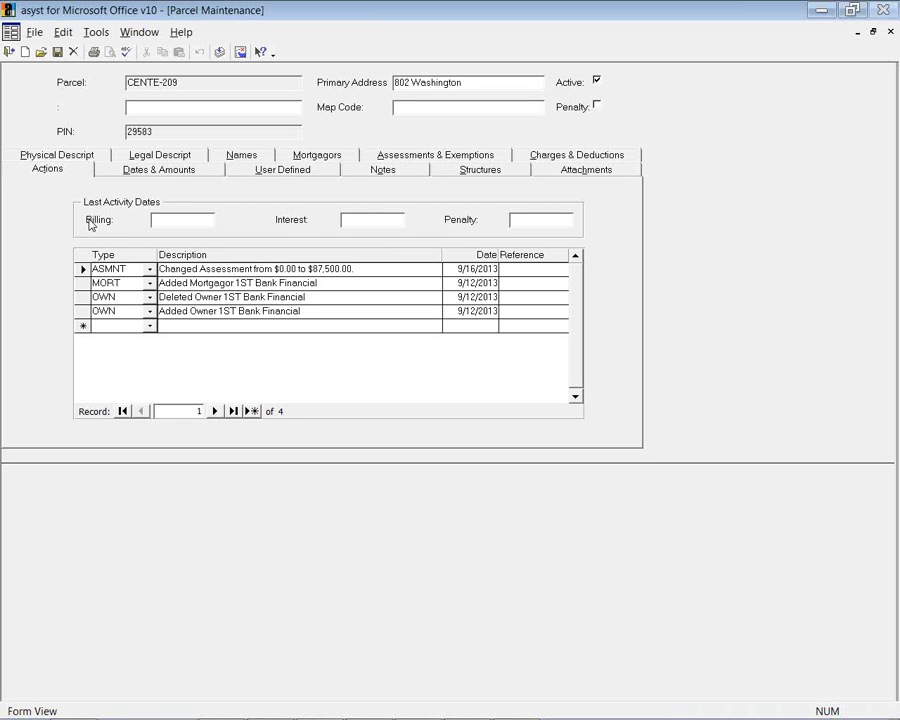
Select the ASMNT action record, then show the Dates & Amounts tab with all ten UD amounts at 0.00
{"action": "left_click", "coordinate": [148, 271]}
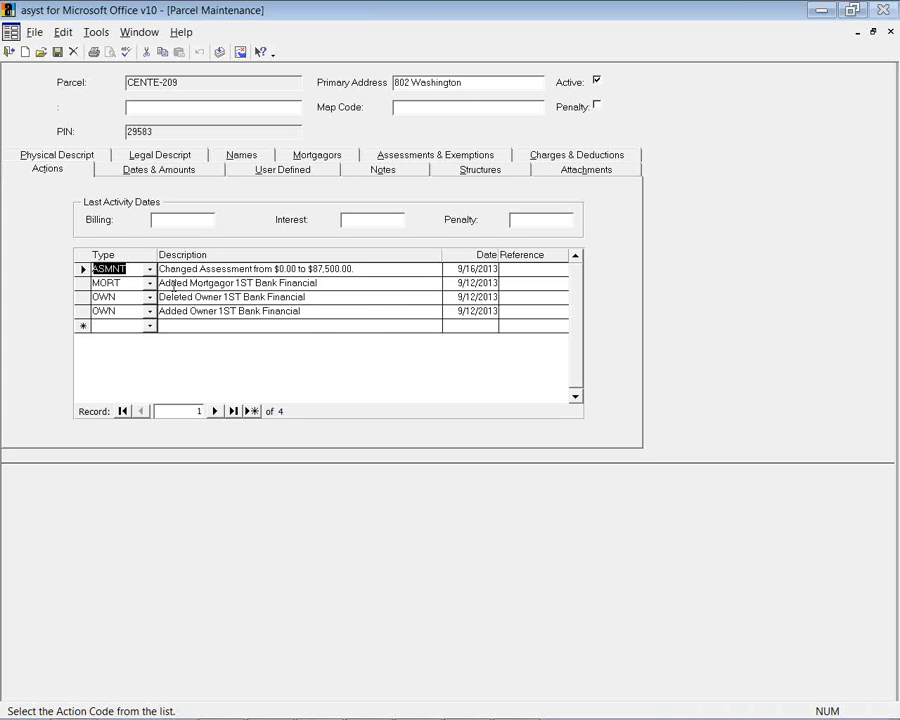
{"action": "left_click", "coordinate": [205, 173]}
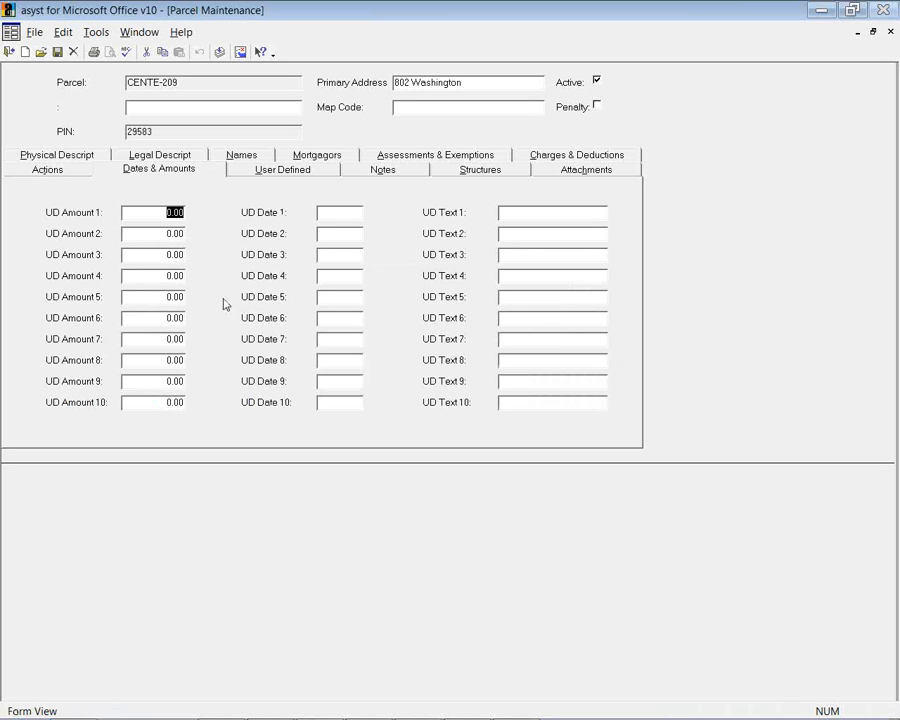
Preview UD Text 1 in the Shift+F2 Zoom editor, cancel it, then show the User Defined categories
{"action": "left_click", "coordinate": [544, 211]}
{"action": "key", "text": "shift+F2"}
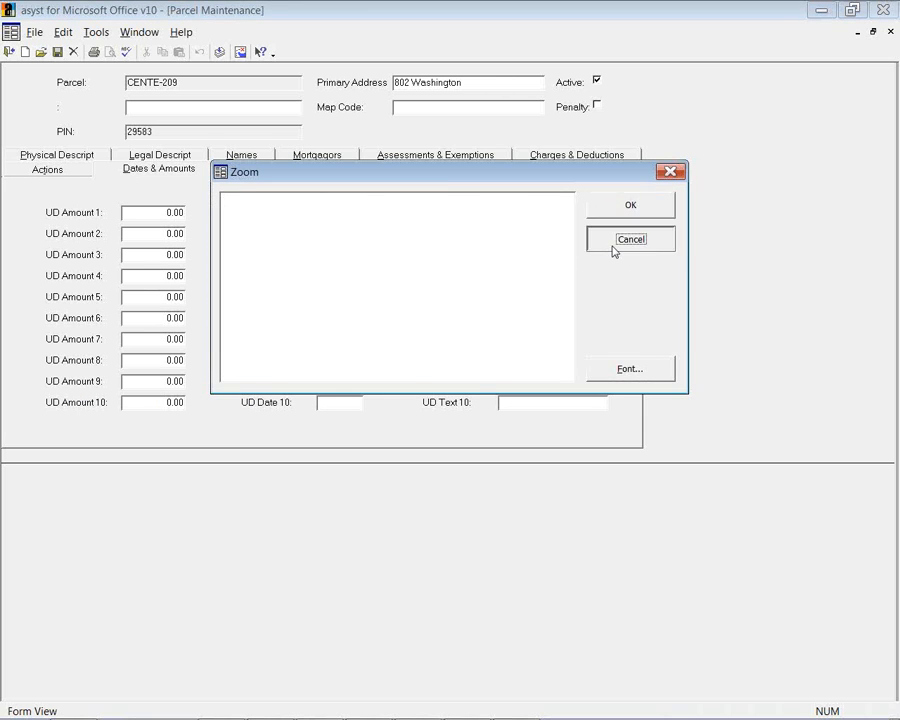
{"action": "left_click", "coordinate": [612, 248]}
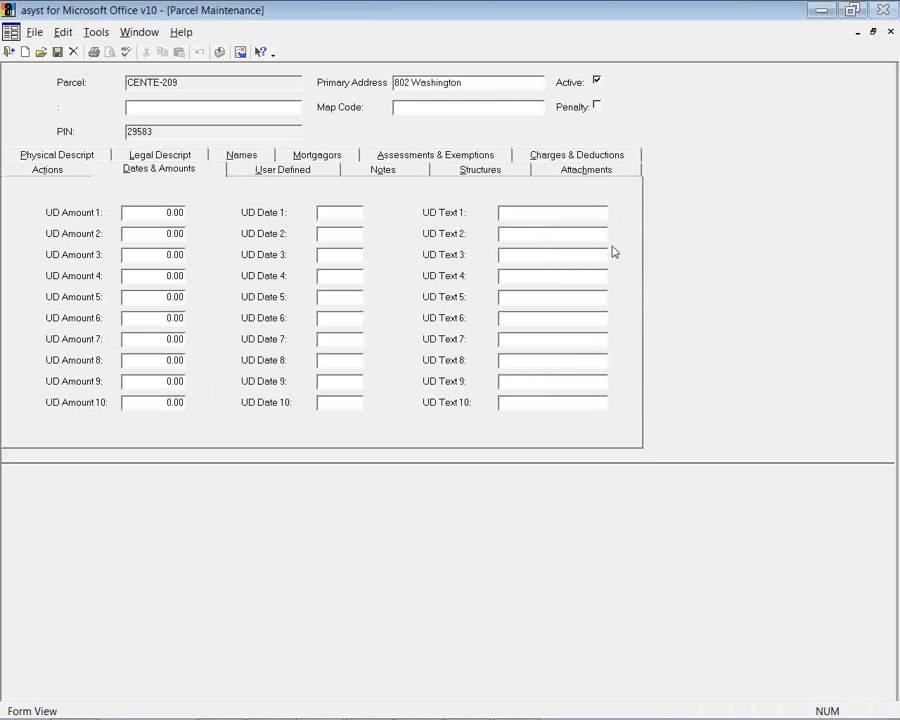
{"action": "left_click", "coordinate": [283, 175]}
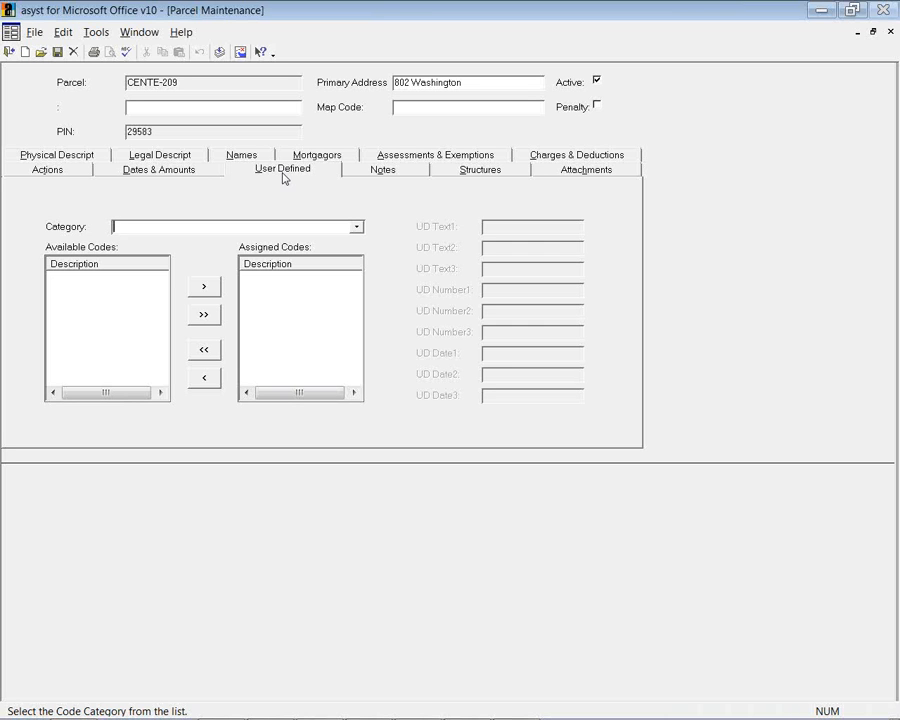
Browse the parcel's Notes and Structures tabs, ending on the empty Attachments list
{"action": "left_click", "coordinate": [374, 172]}
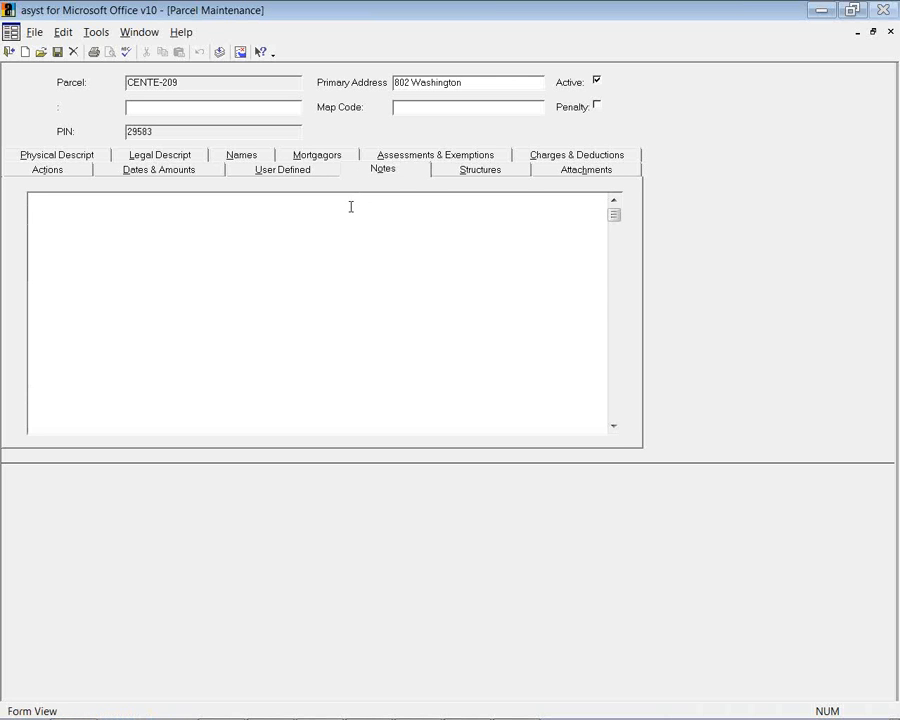
{"action": "left_click", "coordinate": [464, 176]}
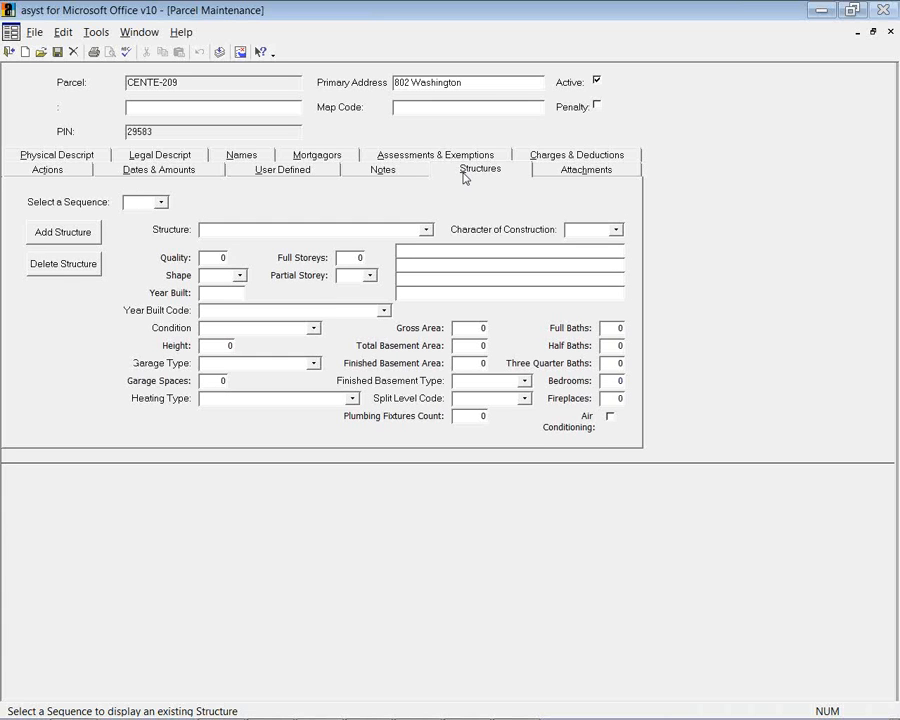
{"action": "left_click", "coordinate": [557, 176]}
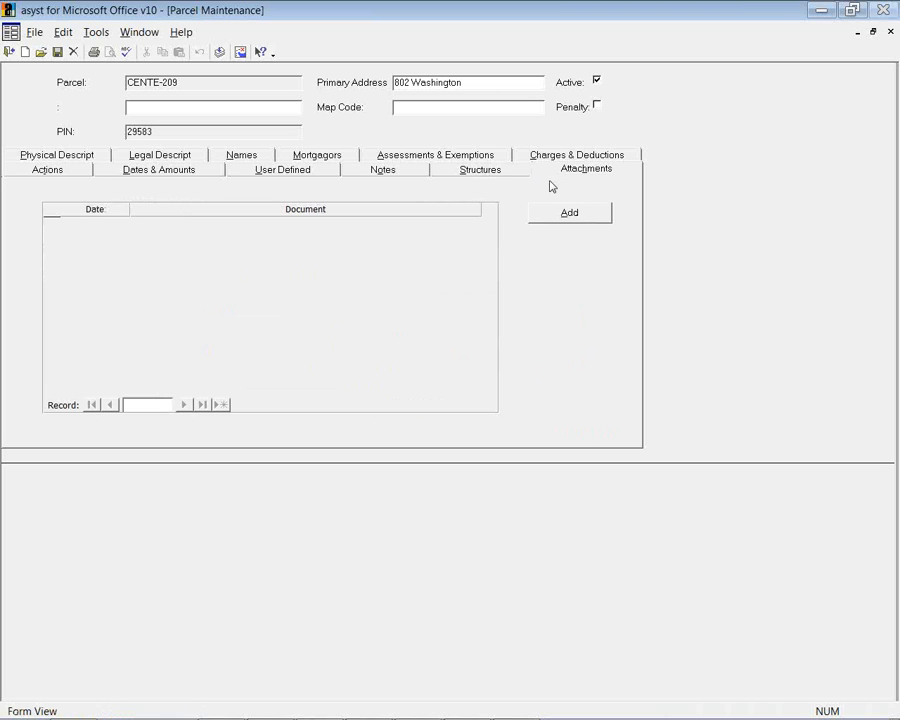
Cancel a new attachment, revisit the Names and Physical Descript tabs, then exit Parcel Maintenance
{"action": "left_click", "coordinate": [572, 213]}
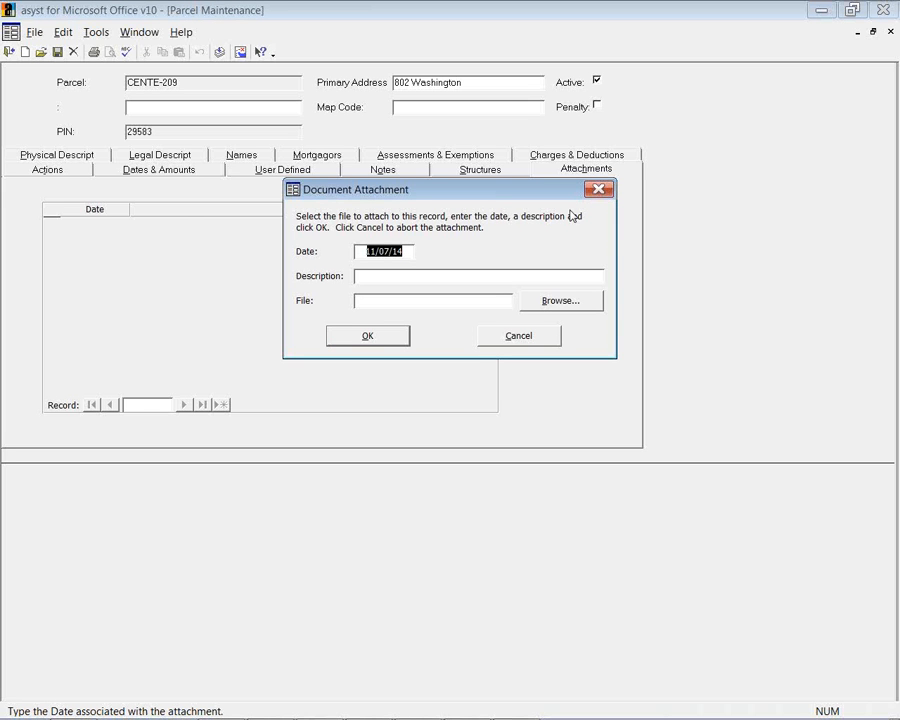
{"action": "left_click", "coordinate": [530, 340]}
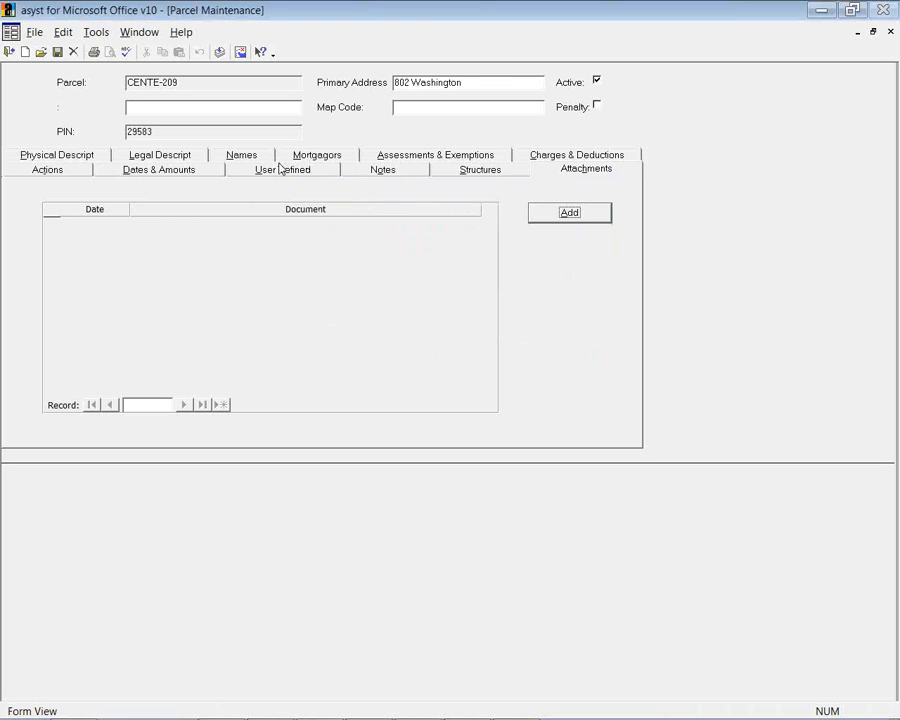
{"action": "left_click", "coordinate": [243, 156]}
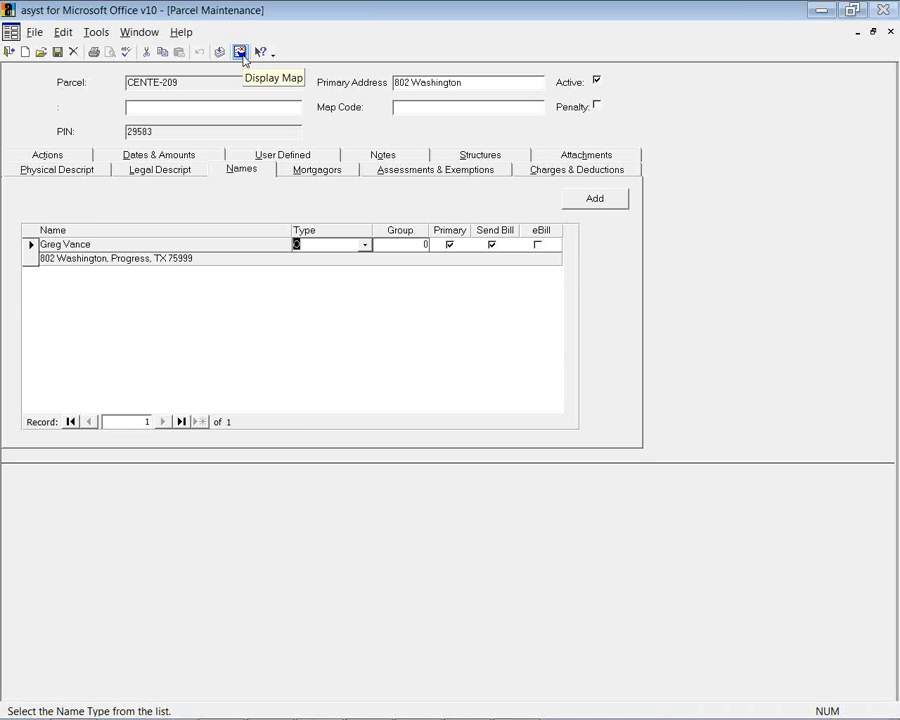
{"action": "left_click", "coordinate": [96, 171]}
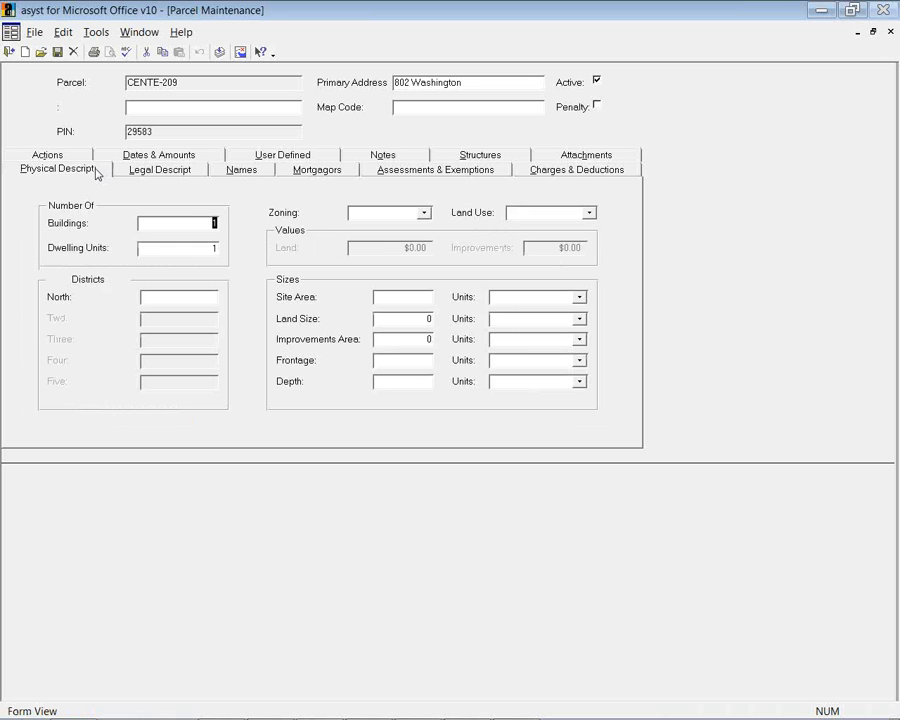
{"action": "left_click", "coordinate": [8, 52]}
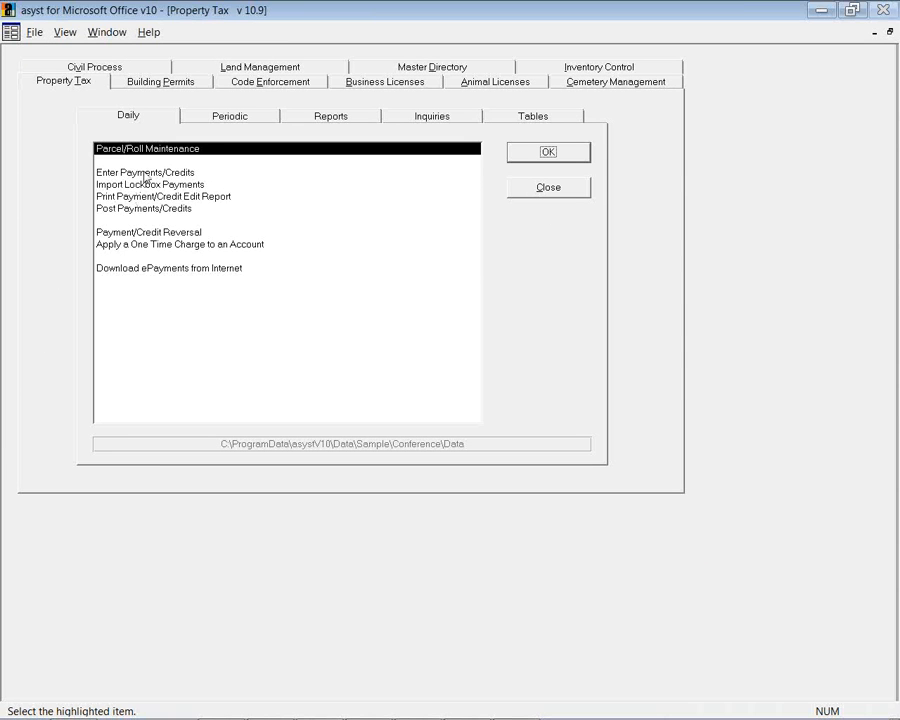
Choose Enter Payments/Credits, try the Mortgagor Batch and Individual modes, and confirm Batch entry
{"action": "left_click", "coordinate": [231, 170]}
{"action": "left_click", "coordinate": [516, 160]}
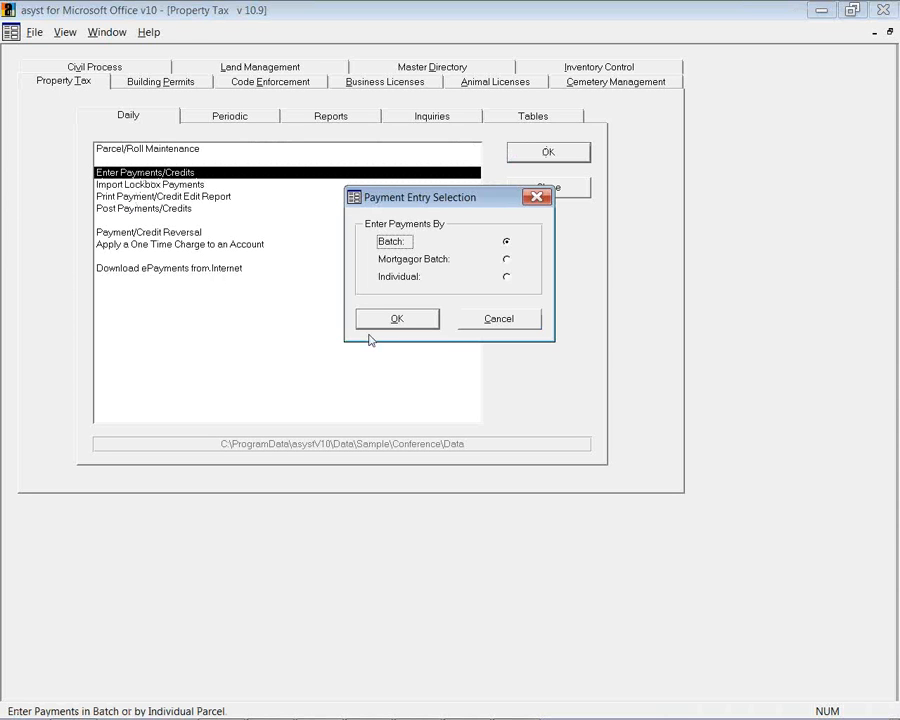
{"action": "left_click", "coordinate": [506, 261]}
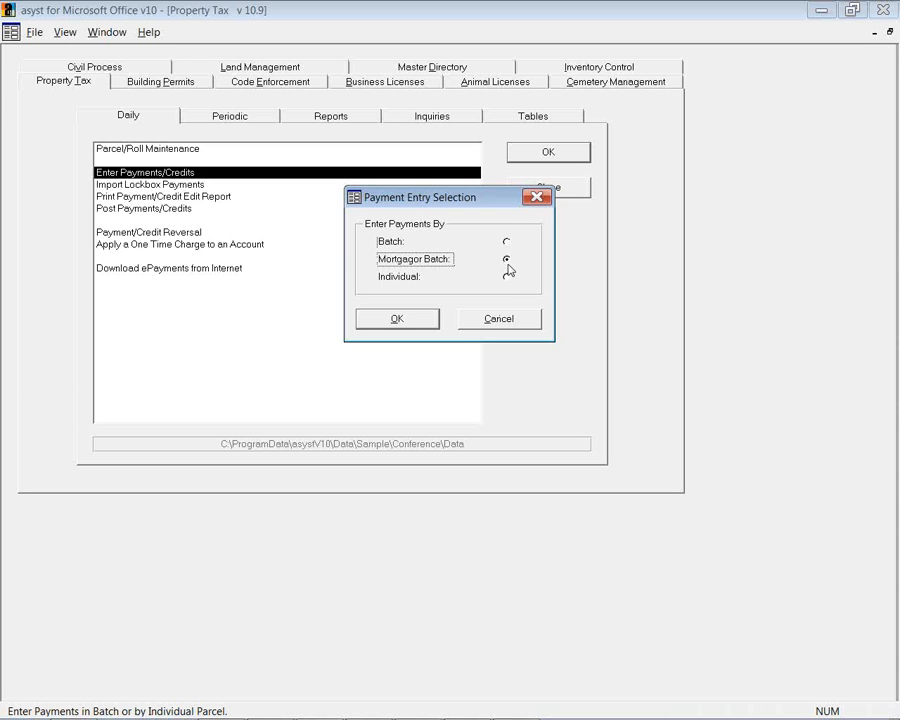
{"action": "left_click", "coordinate": [506, 277]}
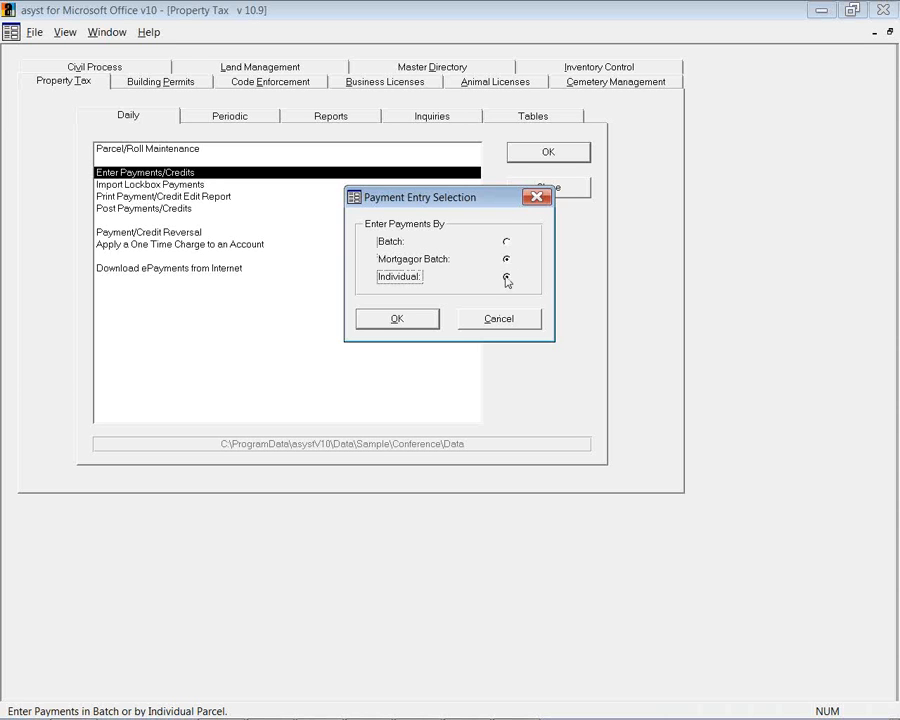
{"action": "left_click", "coordinate": [507, 243]}
{"action": "left_click", "coordinate": [397, 318]}
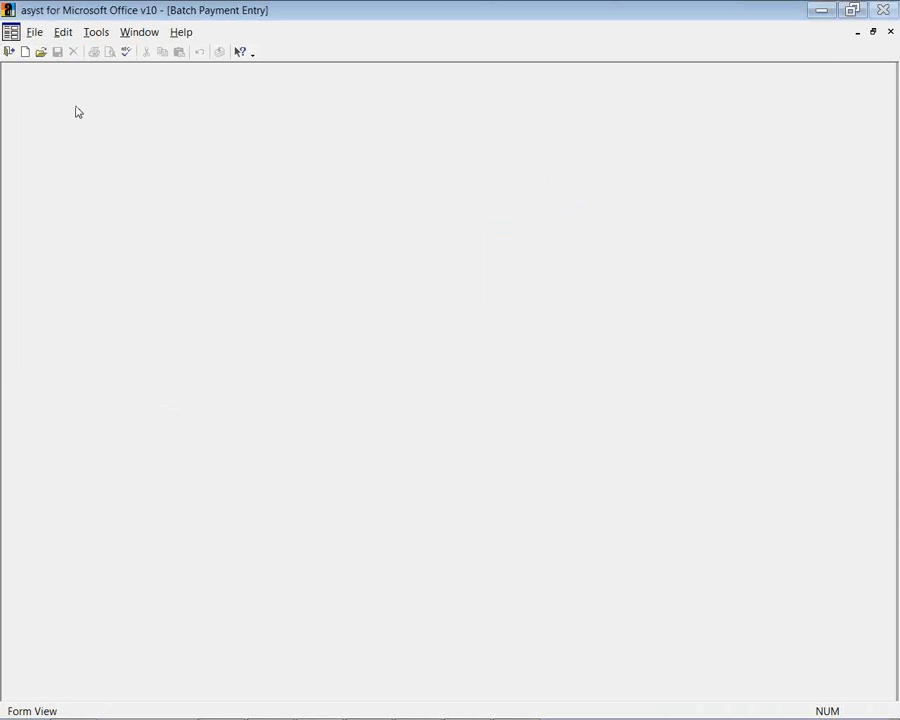
Start a new payment batch described 'sample', then exit and answer No to saving it
{"action": "left_click", "coordinate": [25, 52]}
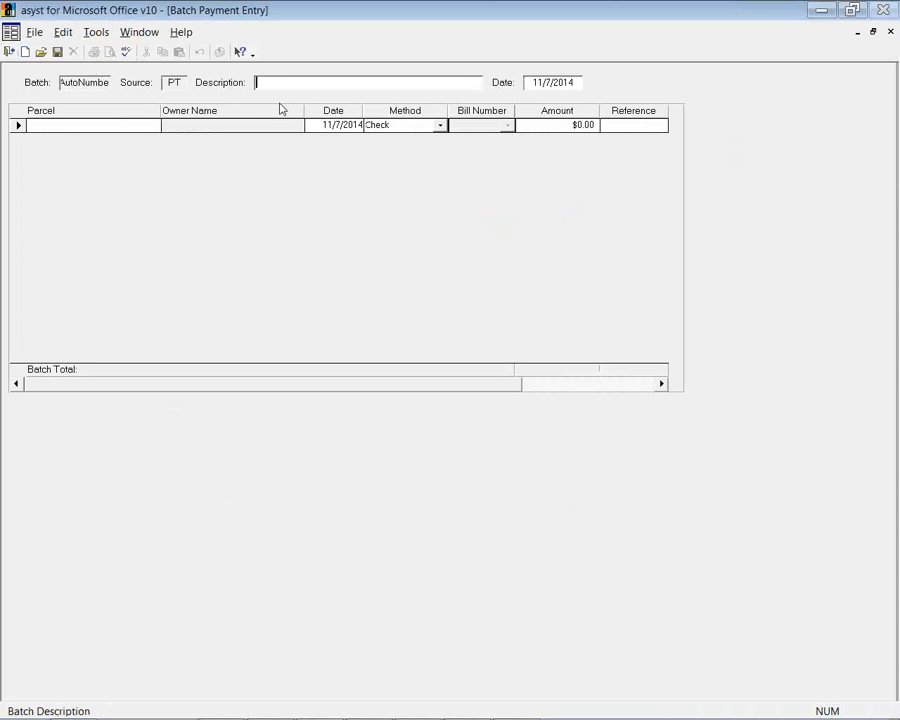
{"action": "type", "text": "sample"}
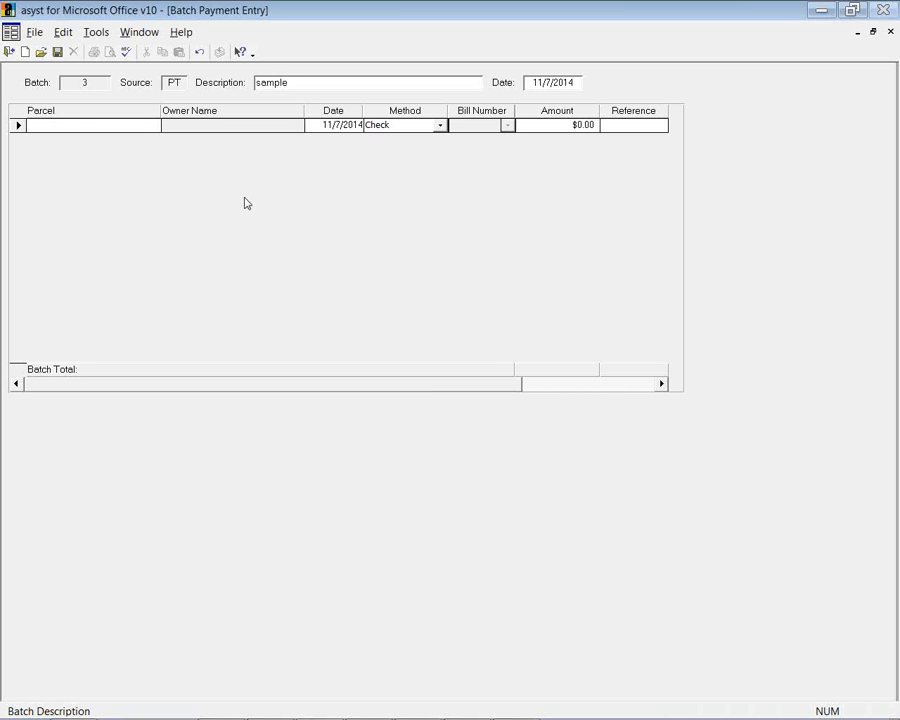
{"action": "left_click", "coordinate": [9, 52]}
{"action": "left_click", "coordinate": [461, 432]}
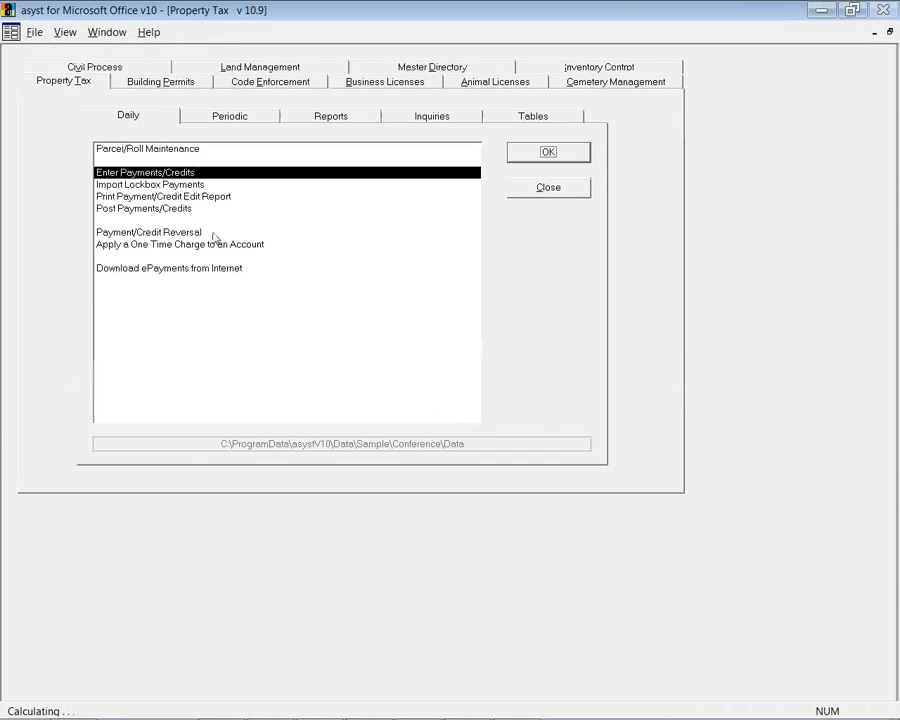
Select Import Lockbox Payments from the Daily tasks, then bring up Internet Explorer
{"action": "left_click", "coordinate": [138, 185]}
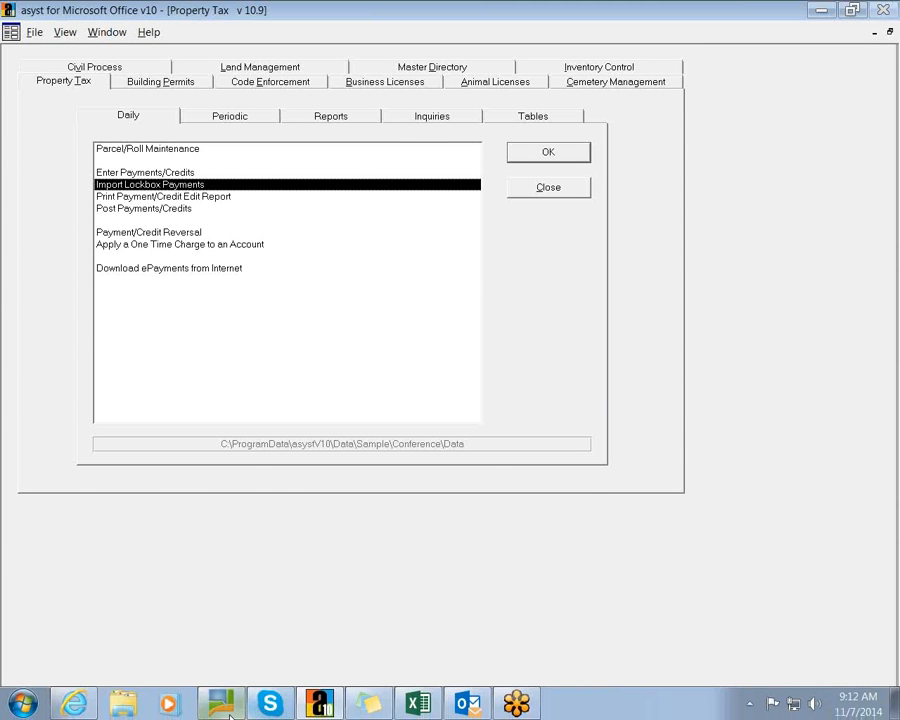
{"action": "left_click", "coordinate": [74, 706]}
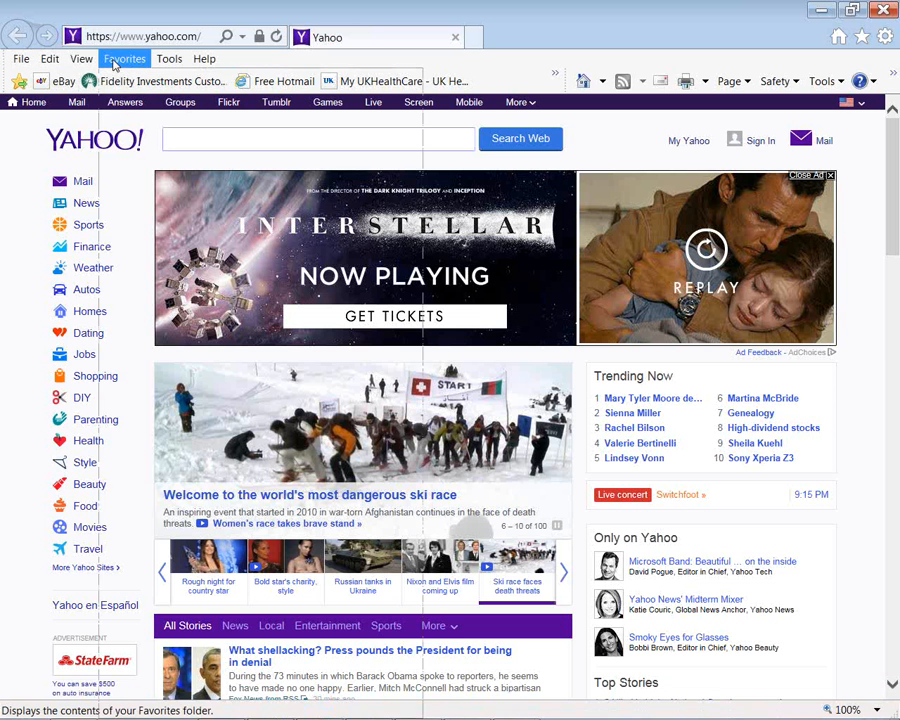
Go to the City of Progress Home Page from Favorites and choose Make an ePayment
{"action": "left_click", "coordinate": [124, 58]}
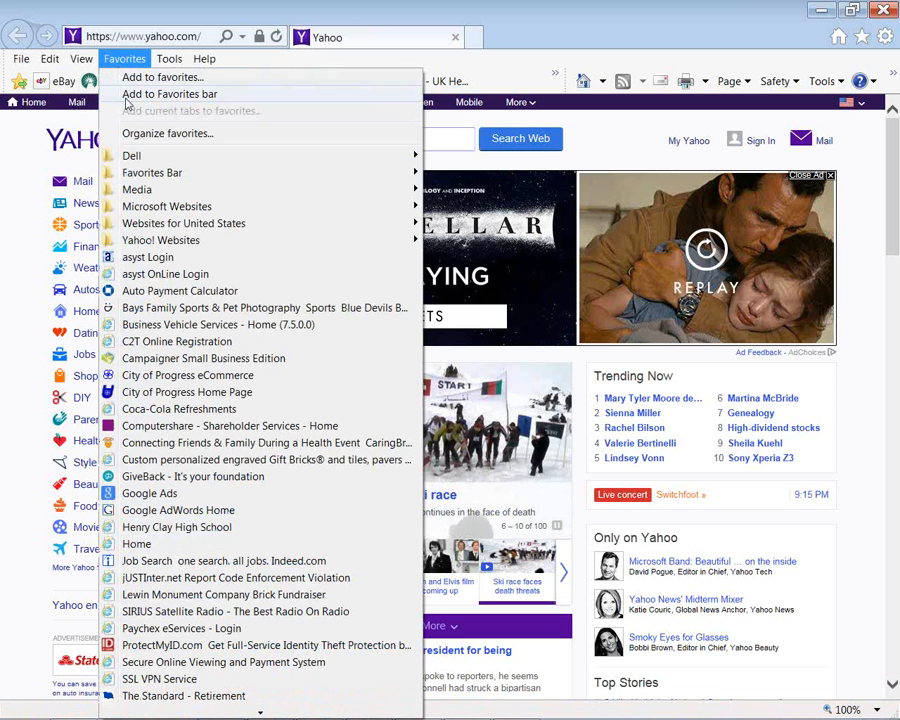
{"action": "left_click", "coordinate": [193, 393]}
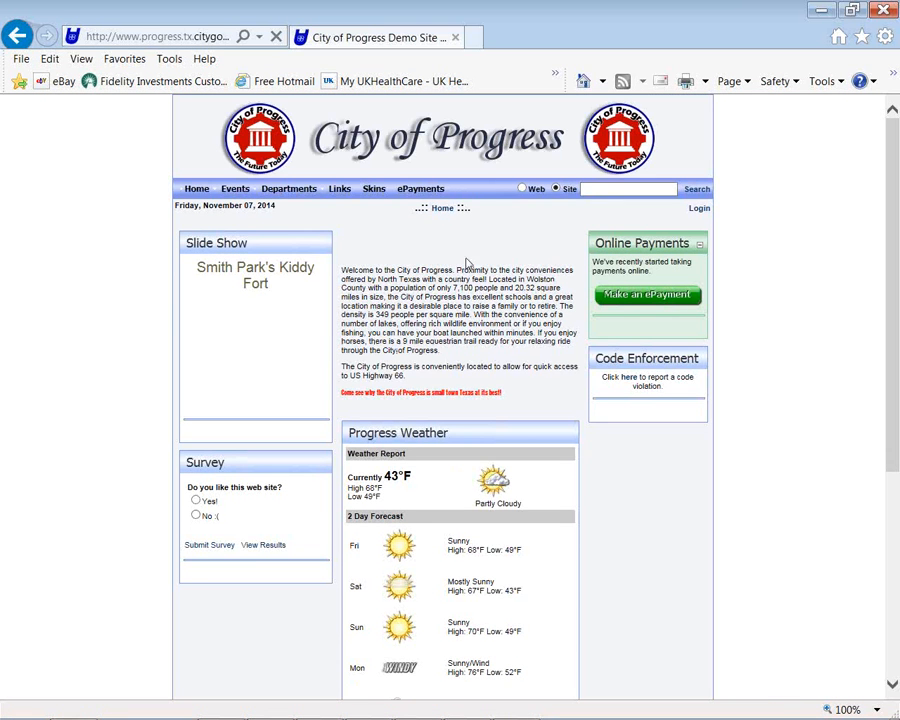
{"action": "left_click", "coordinate": [630, 296]}
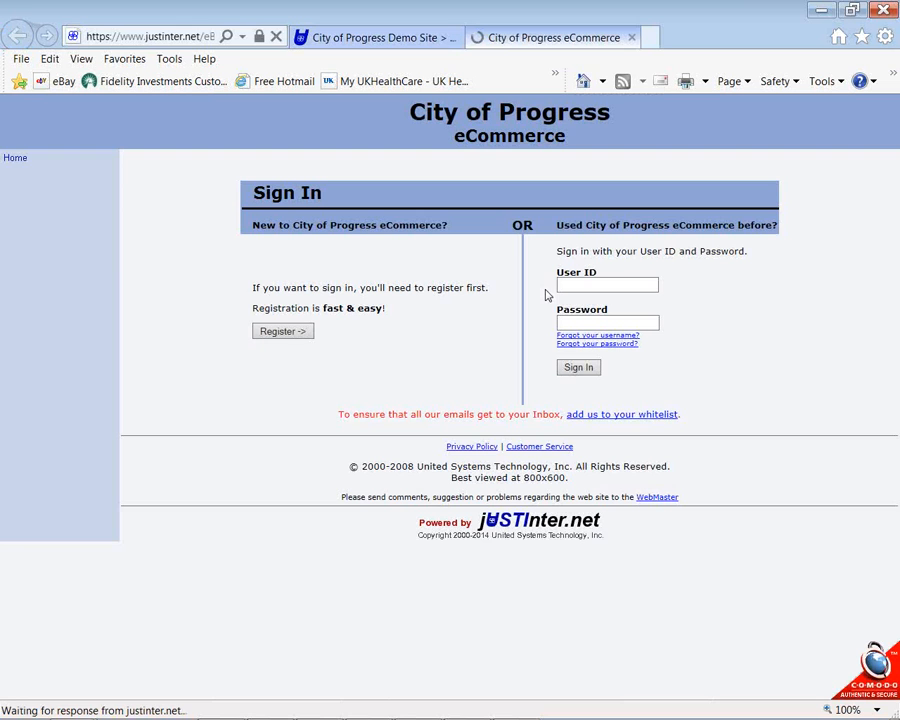
Sign in with the user ID and password, then choose Pay Other Items
{"action": "left_click", "coordinate": [568, 283]}
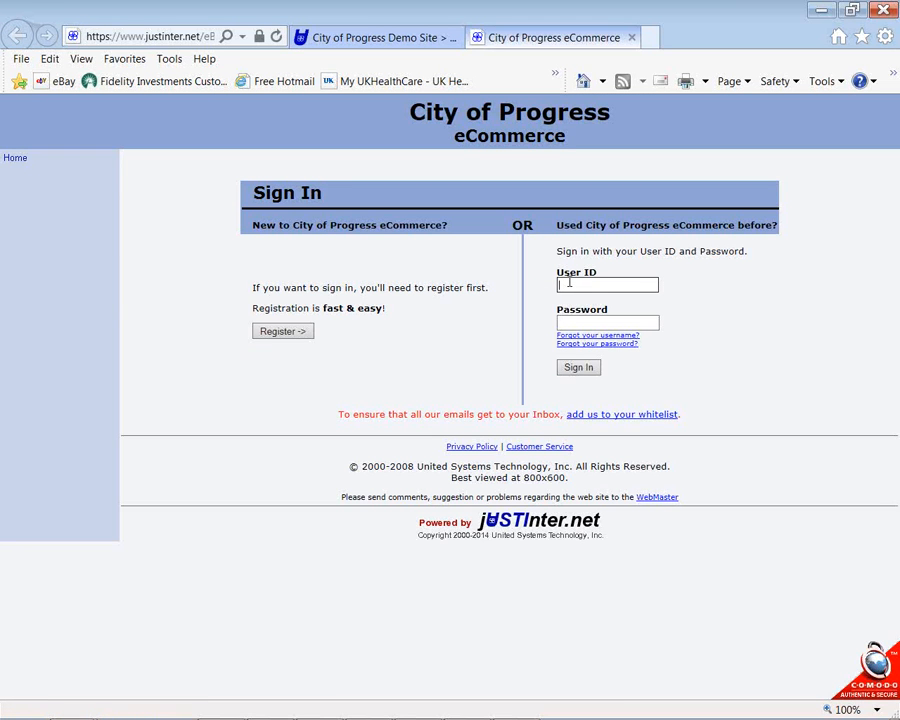
{"action": "key", "text": "Tab"}
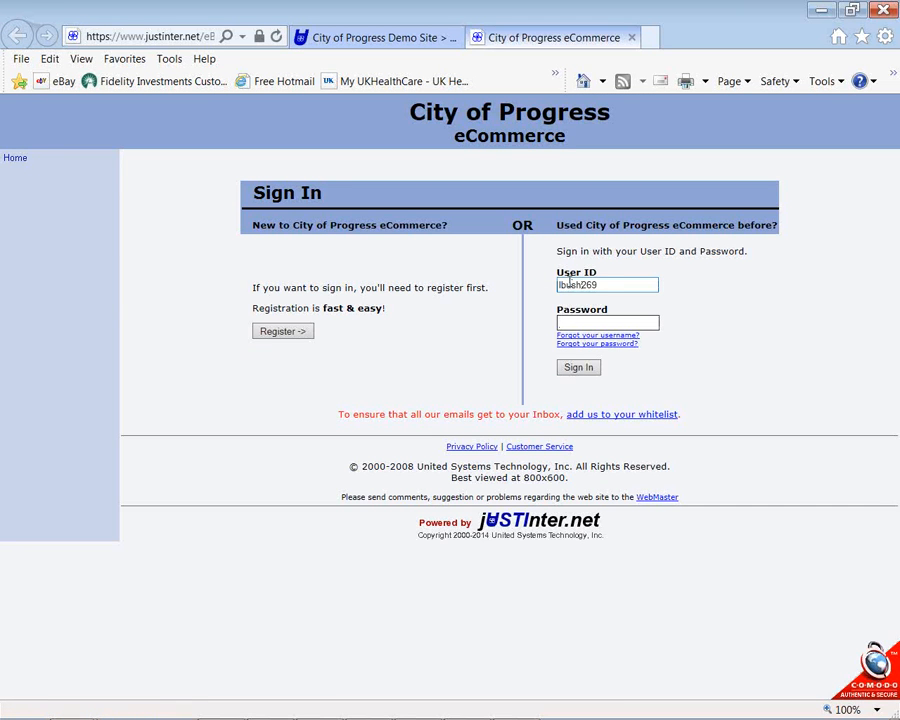
{"action": "type", "text": "********"}
{"action": "left_click", "coordinate": [578, 368]}
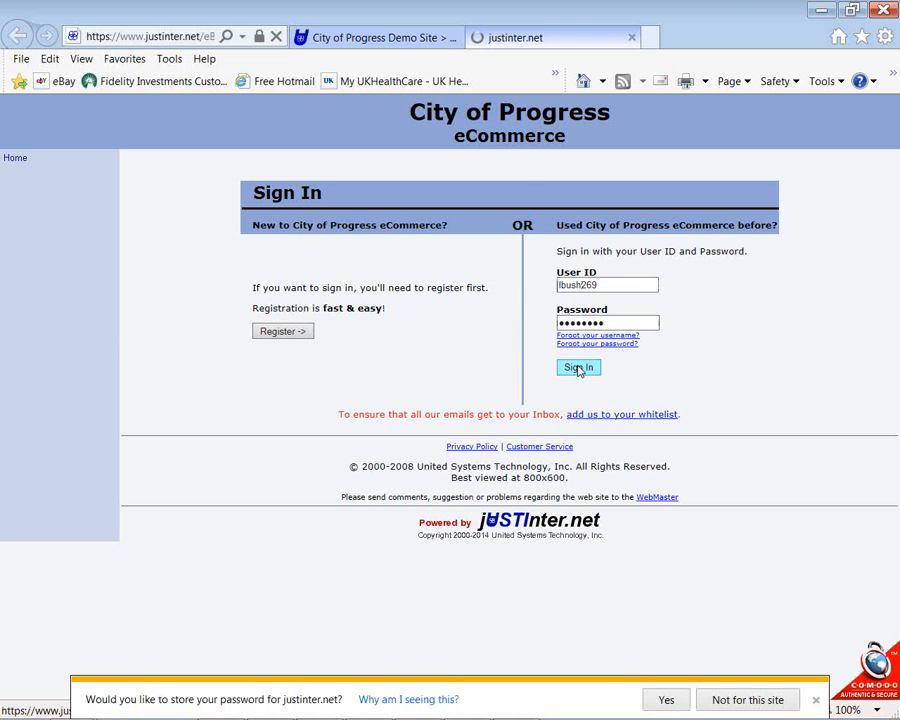
{"action": "left_click", "coordinate": [518, 280]}
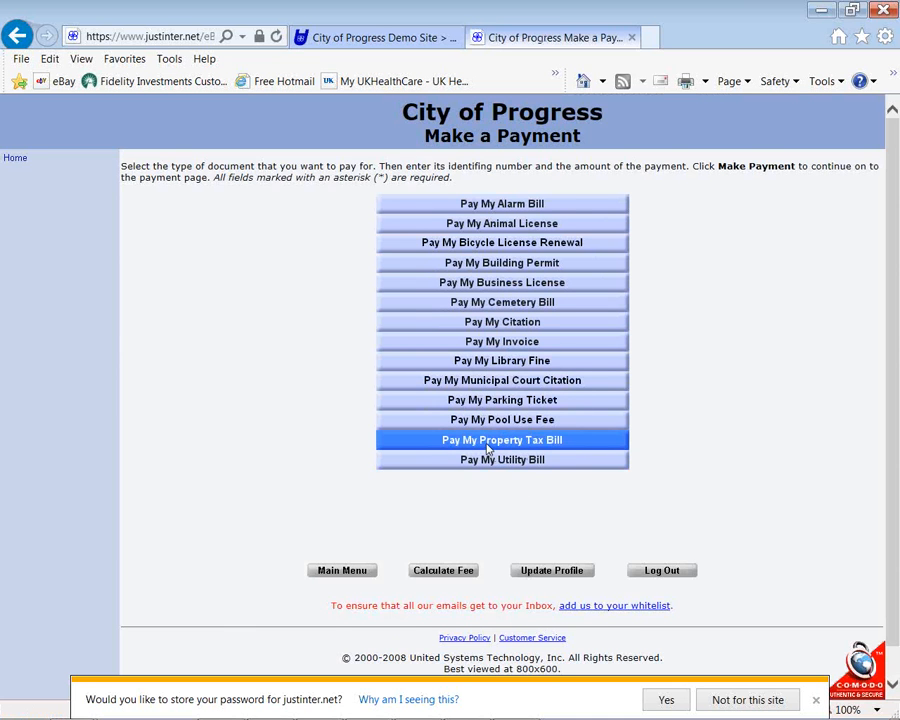
Enter the parcel number and a $150 payment, calculate the fee, and continue to the $154.85 payment page
{"action": "left_click", "coordinate": [488, 448]}
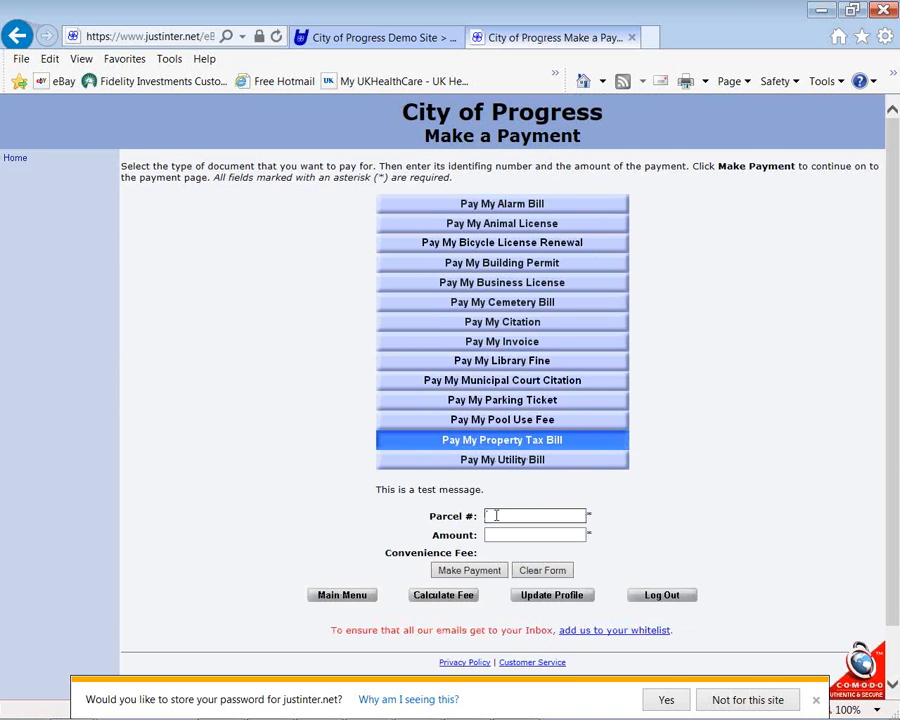
{"action": "type", "text": "48384348"}
{"action": "key", "text": "Tab"}
{"action": "type", "text": "150"}
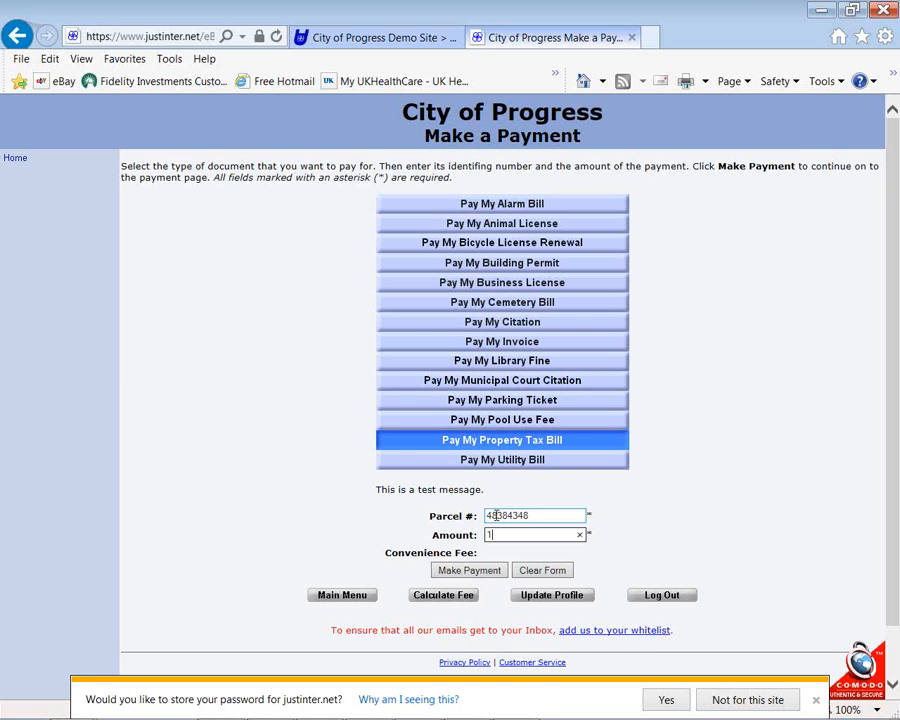
{"action": "left_click", "coordinate": [470, 579]}
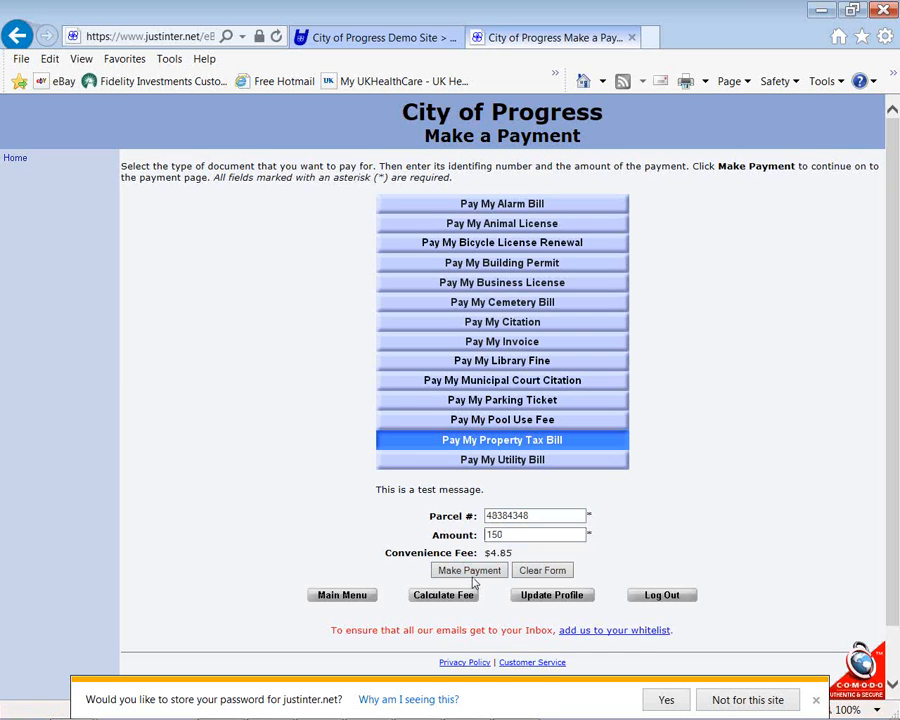
{"action": "left_click", "coordinate": [795, 699]}
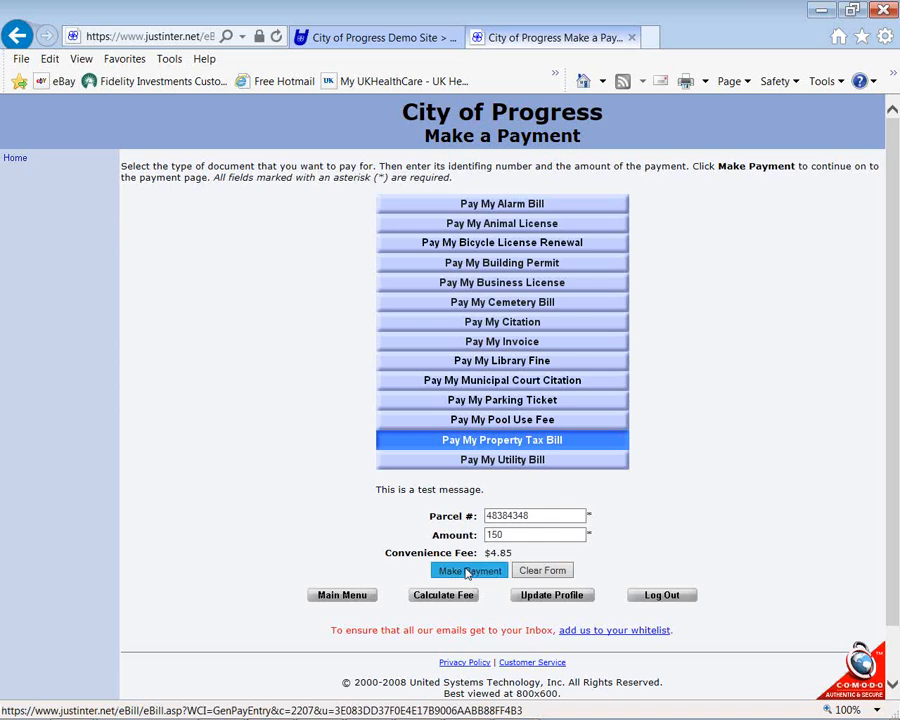
{"action": "left_click", "coordinate": [470, 572]}
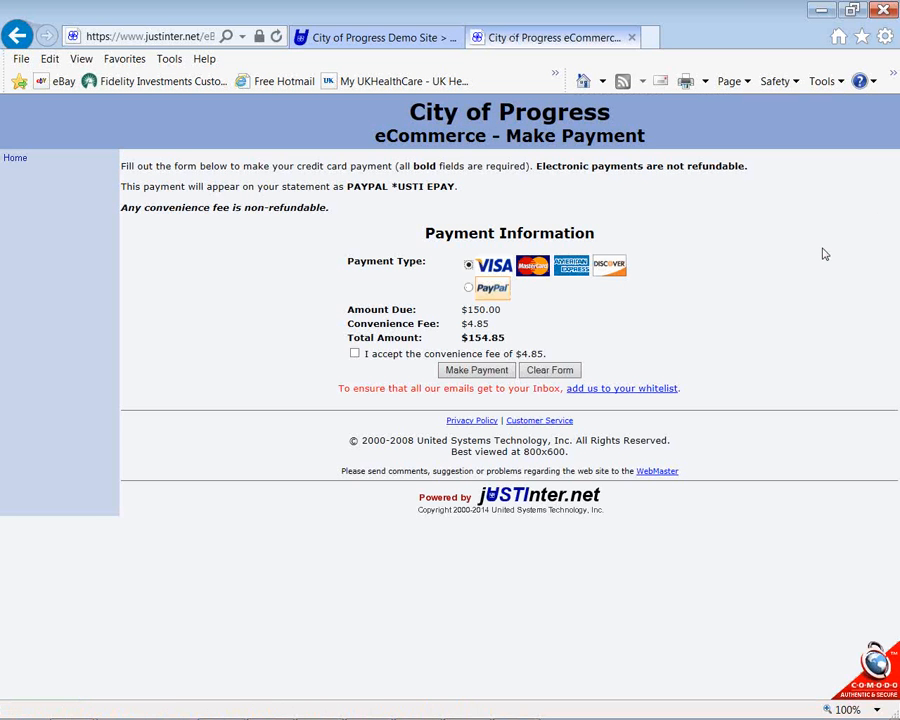
Highlight the $150.00 amount due, then switch back to asyst Property Tax
{"action": "left_click_drag", "start_coordinate": [461, 309], "coordinate": [526, 305]}
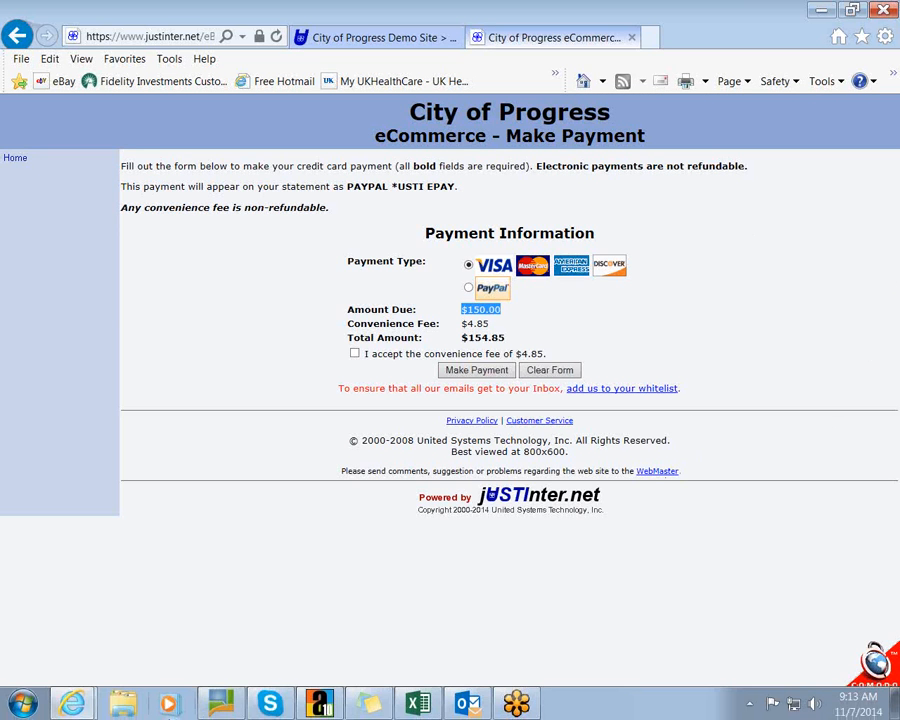
{"action": "left_click", "coordinate": [320, 706]}
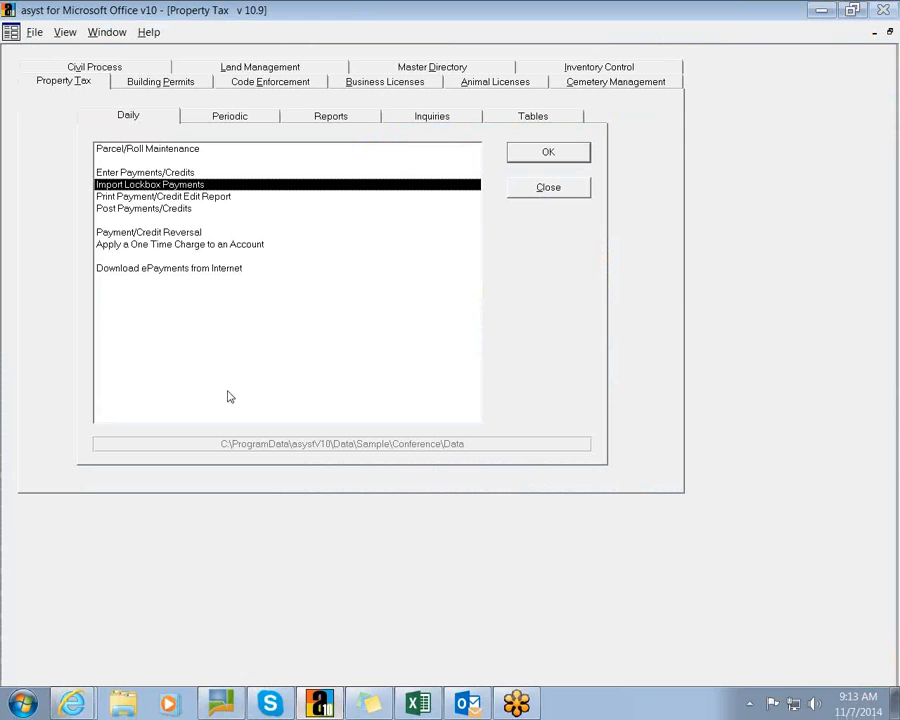
{"action": "left_click", "coordinate": [139, 270]}
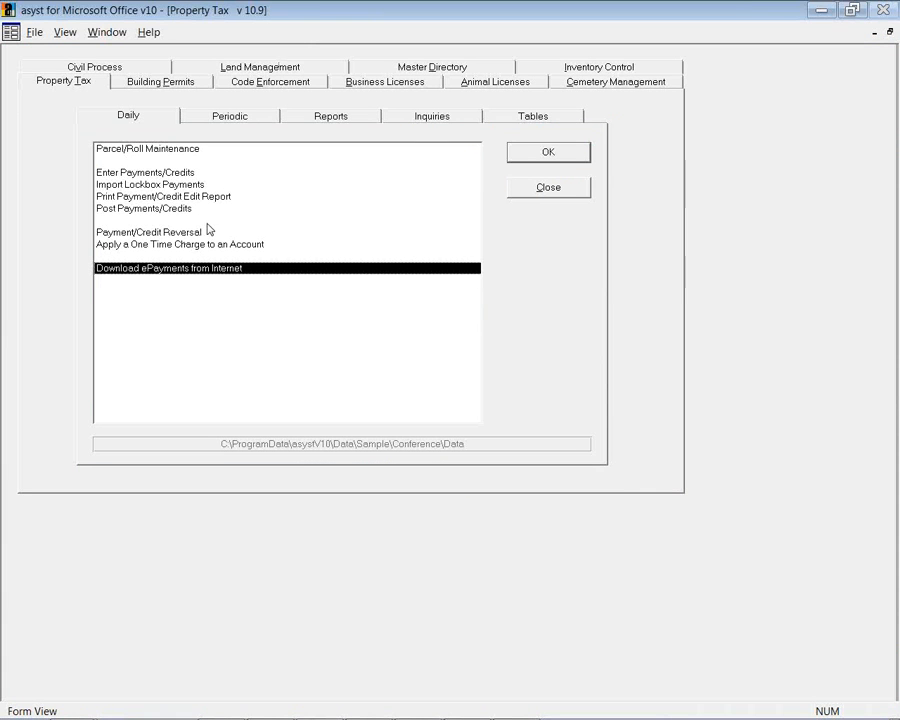
{"action": "left_click", "coordinate": [280, 232]}
{"action": "left_click", "coordinate": [549, 153]}
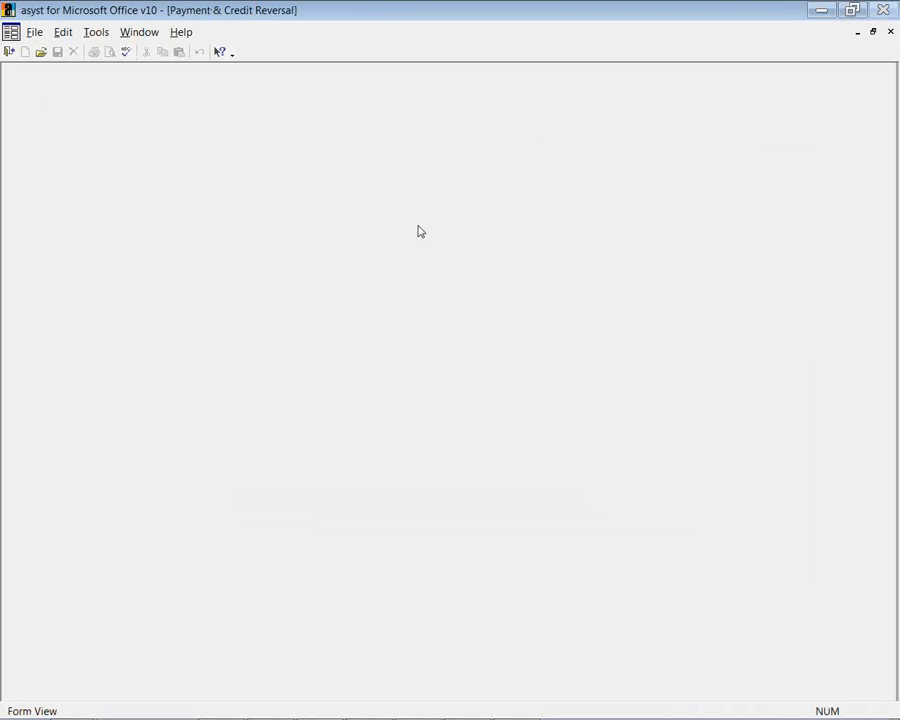
{"action": "left_click", "coordinate": [41, 51]}
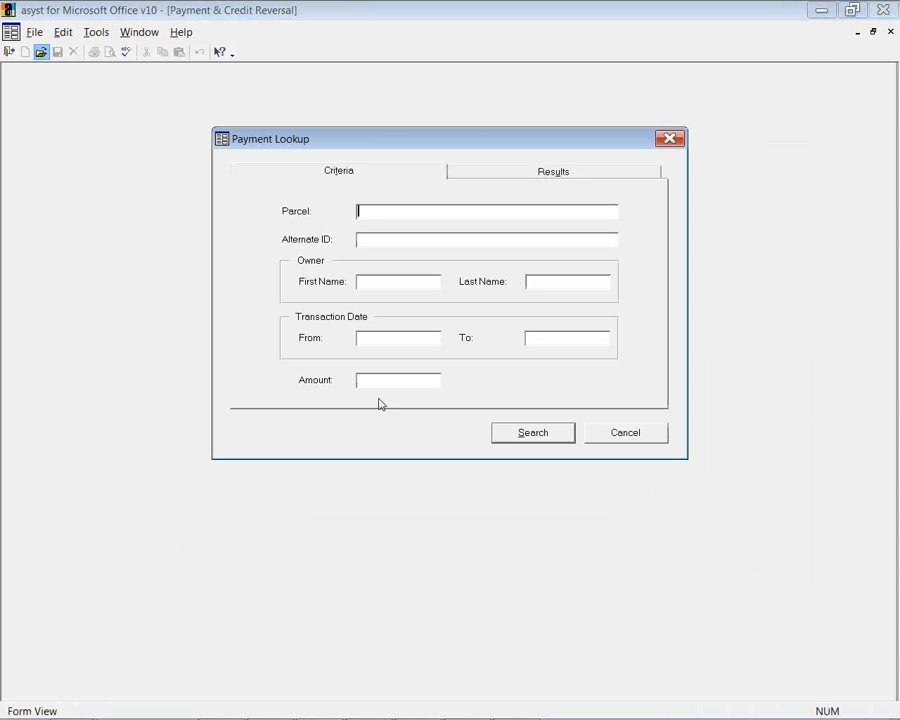
{"action": "left_click", "coordinate": [507, 436]}
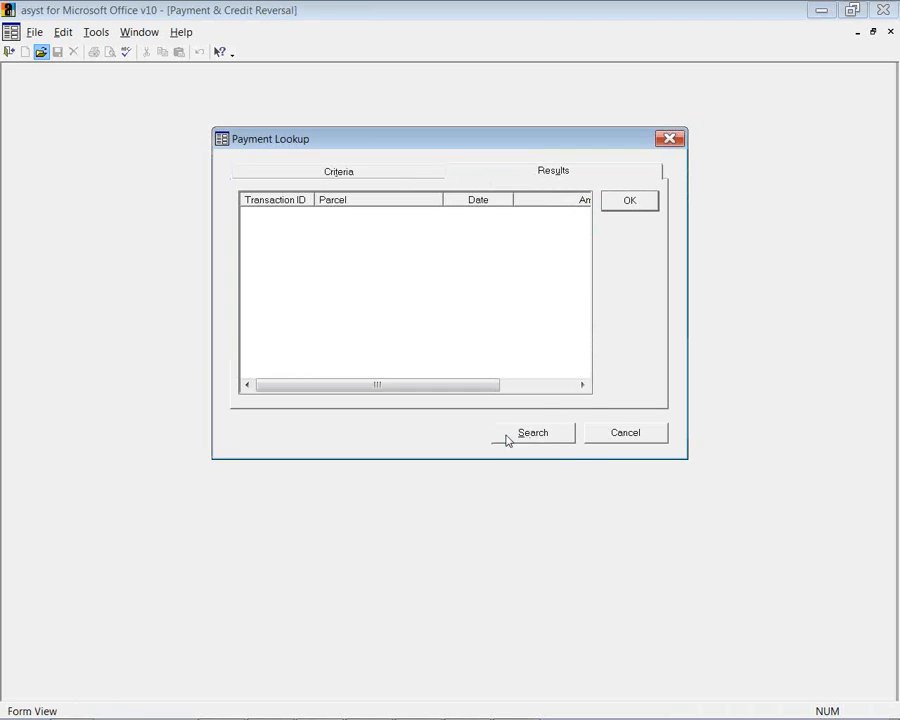
{"action": "left_click", "coordinate": [614, 434]}
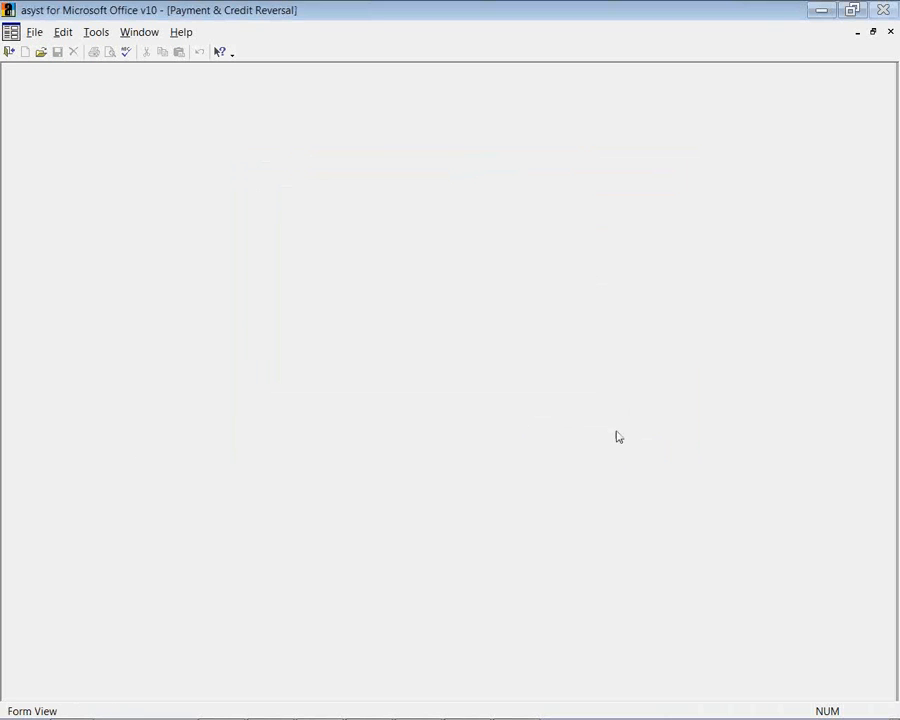
{"action": "left_click", "coordinate": [9, 52]}
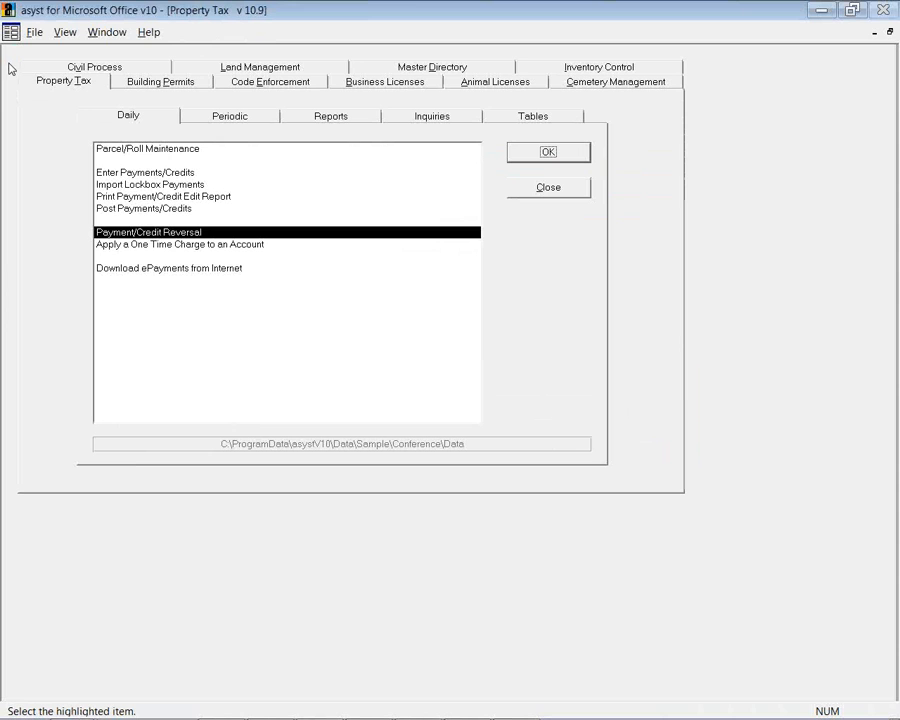
Open and cancel Apply a One Time Charge to an Account, then show the Periodic task list
{"action": "left_click", "coordinate": [132, 244]}
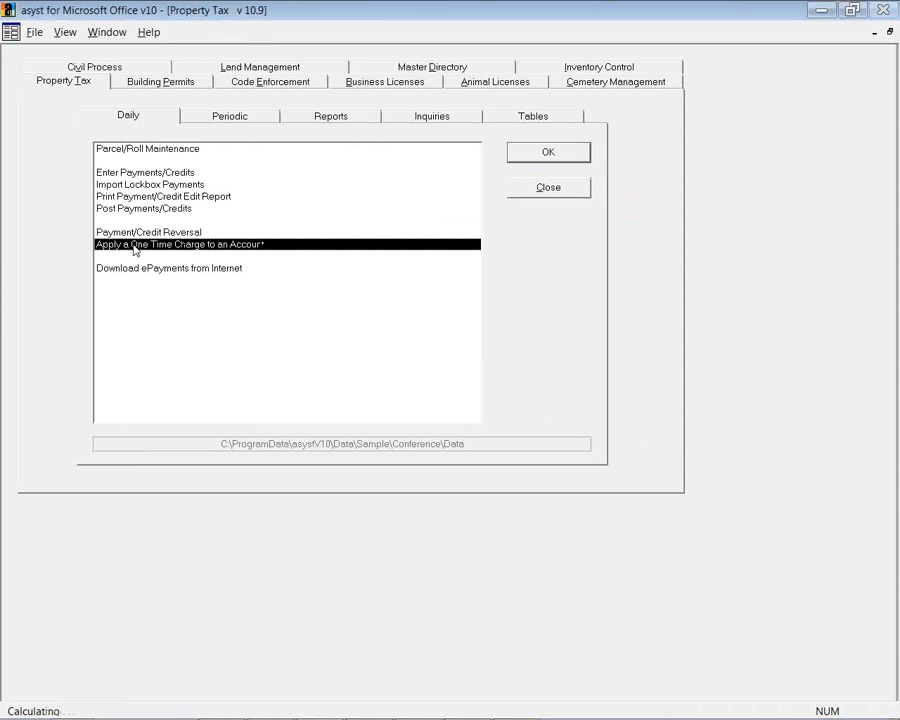
{"action": "left_click", "coordinate": [516, 155]}
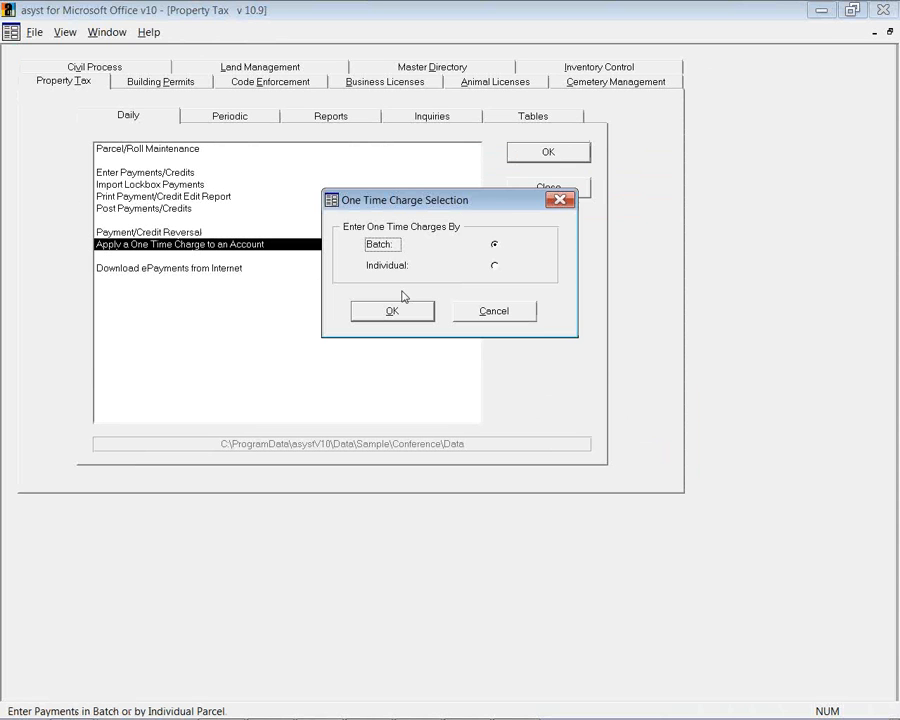
{"action": "left_click", "coordinate": [473, 313]}
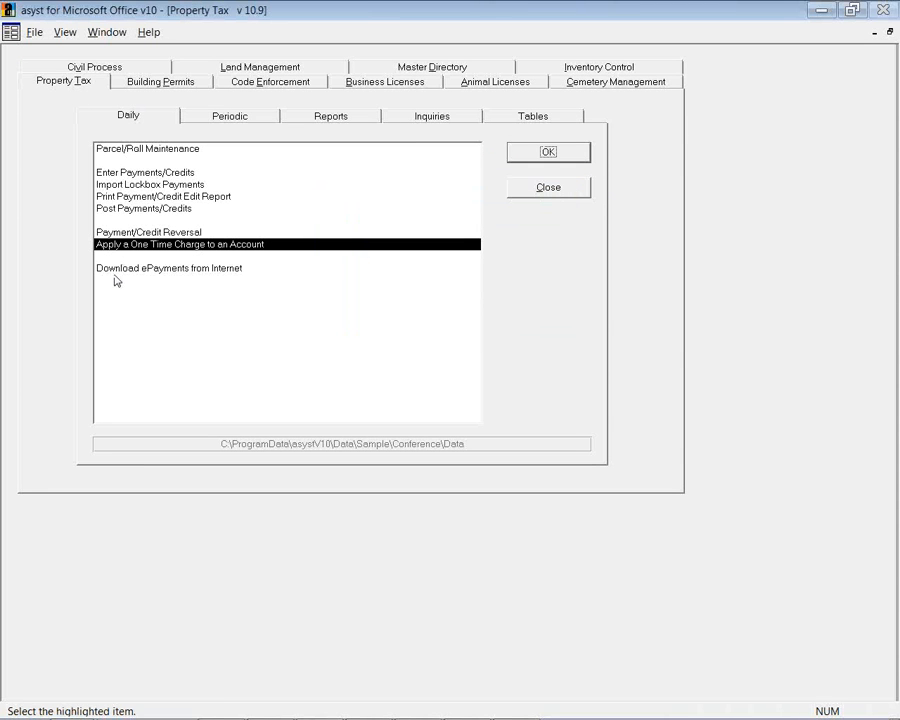
{"action": "left_click", "coordinate": [203, 120]}
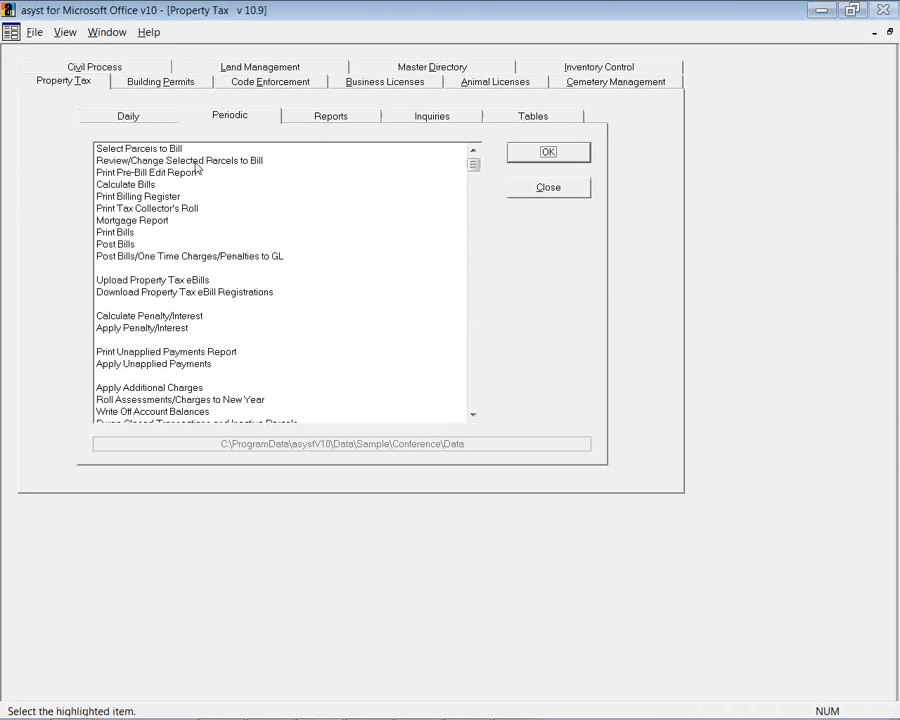
{"action": "left_click", "coordinate": [170, 148]}
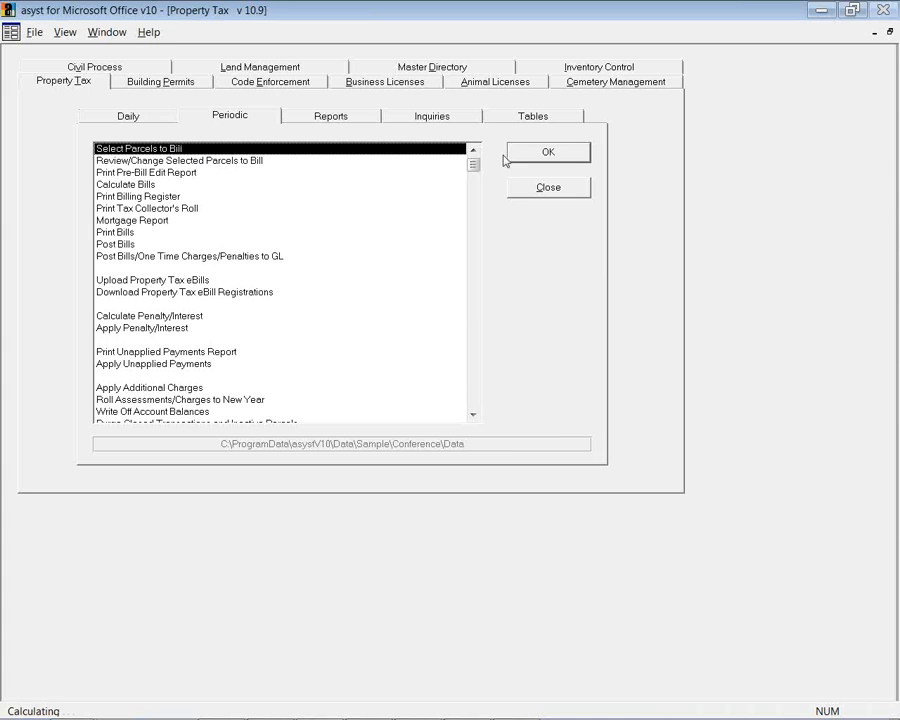
{"action": "left_click", "coordinate": [514, 157]}
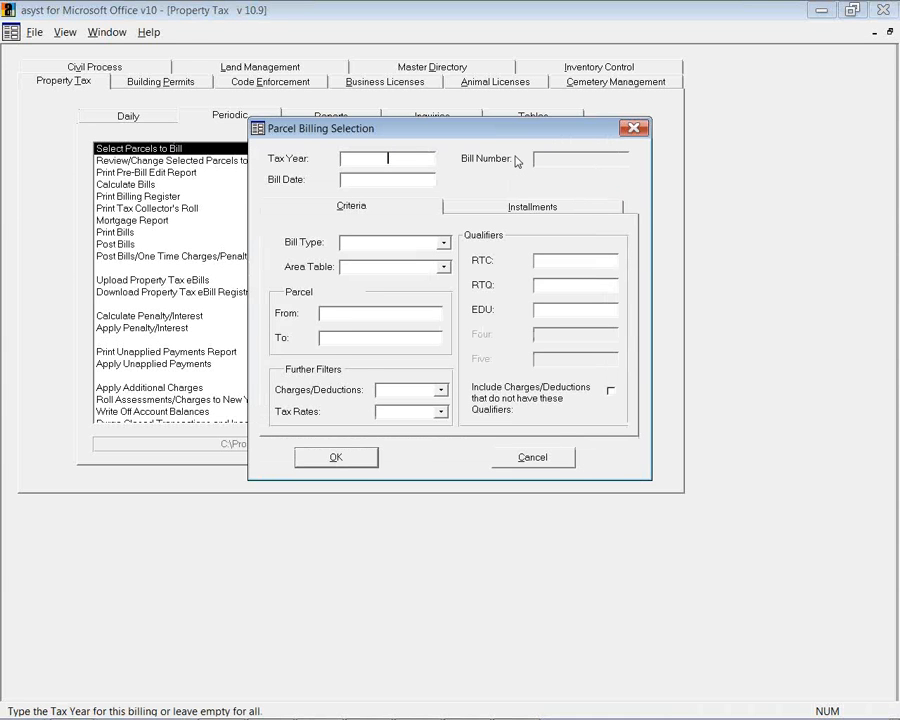
{"action": "left_click", "coordinate": [443, 242]}
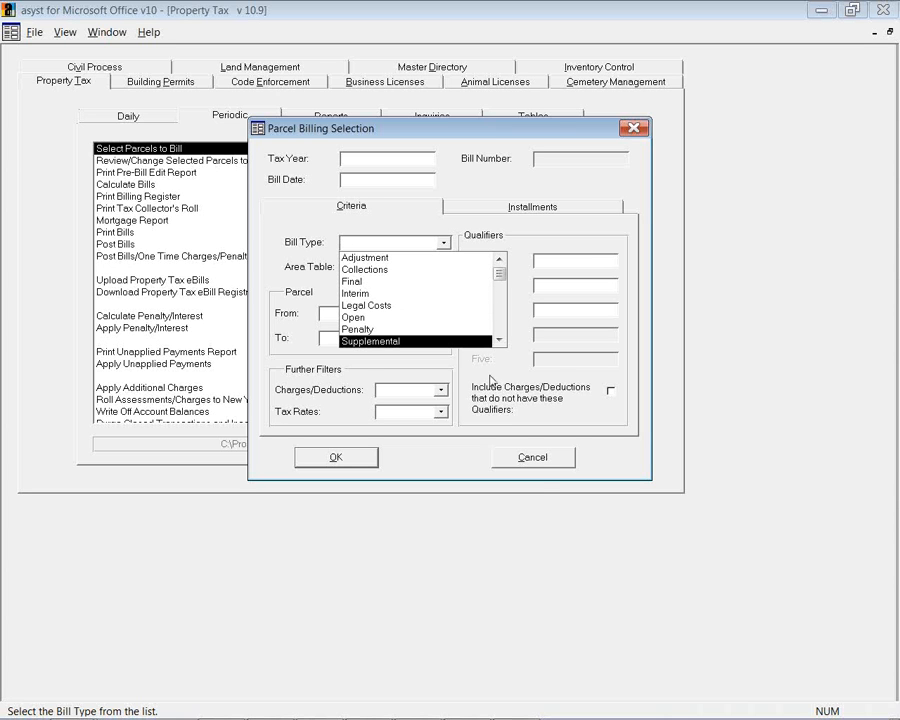
{"action": "left_click", "coordinate": [530, 460]}
{"action": "left_click", "coordinate": [242, 162]}
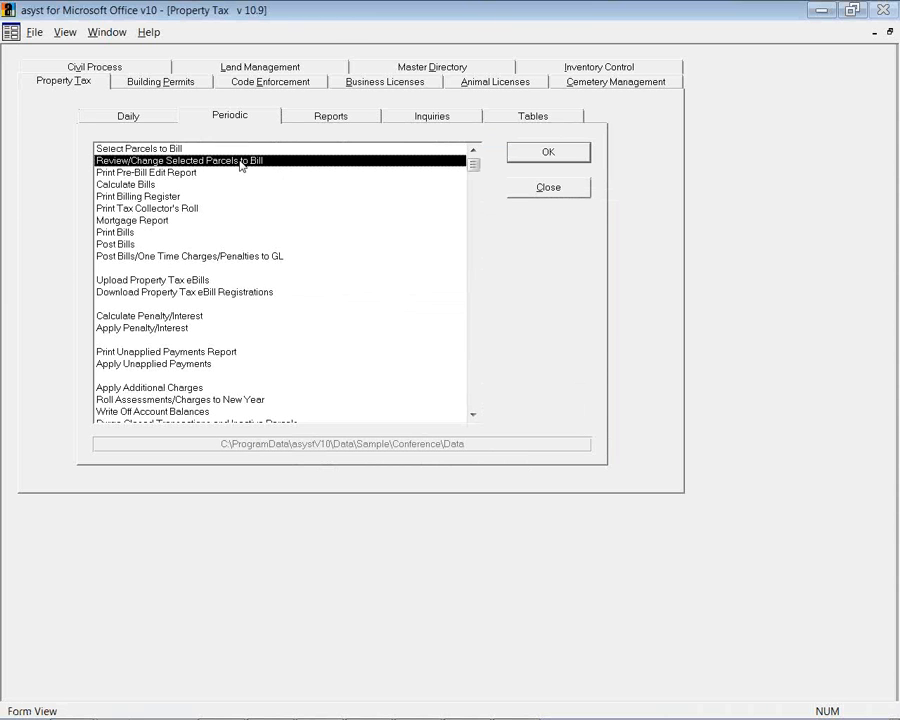
Step through pre-bill edit, calculate bills, billing register, tax collector's roll and Post Bills
{"action": "left_click", "coordinate": [176, 173]}
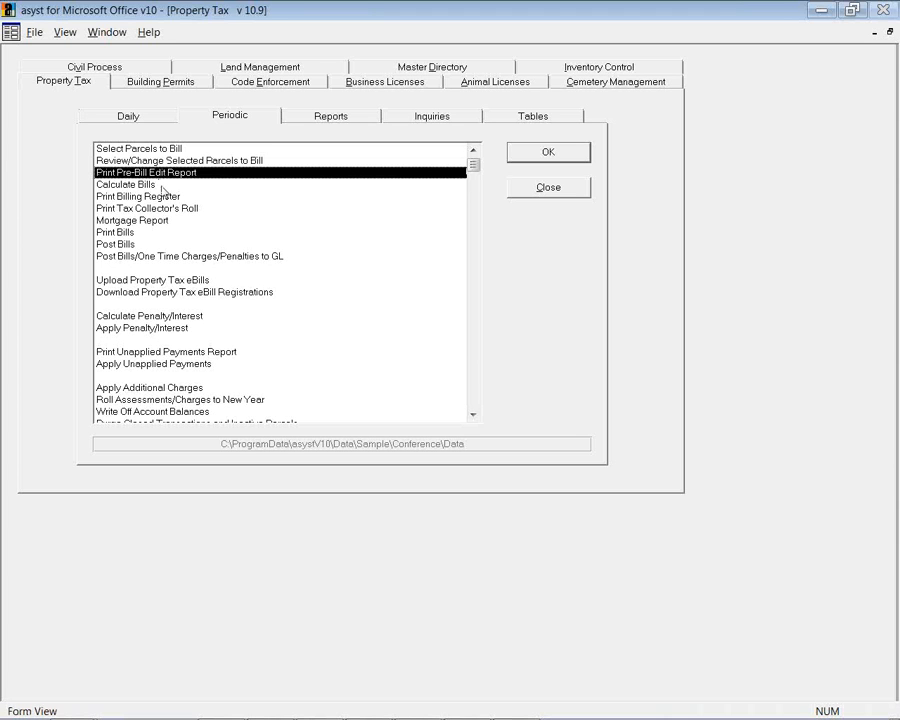
{"action": "left_click", "coordinate": [170, 186]}
{"action": "left_click", "coordinate": [165, 198]}
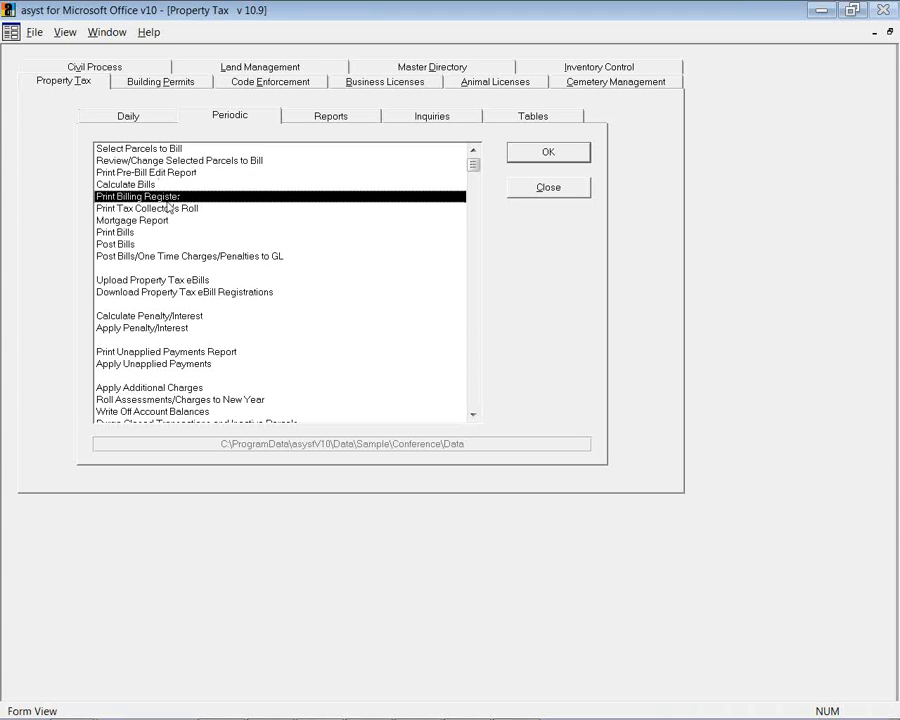
{"action": "left_click", "coordinate": [168, 209]}
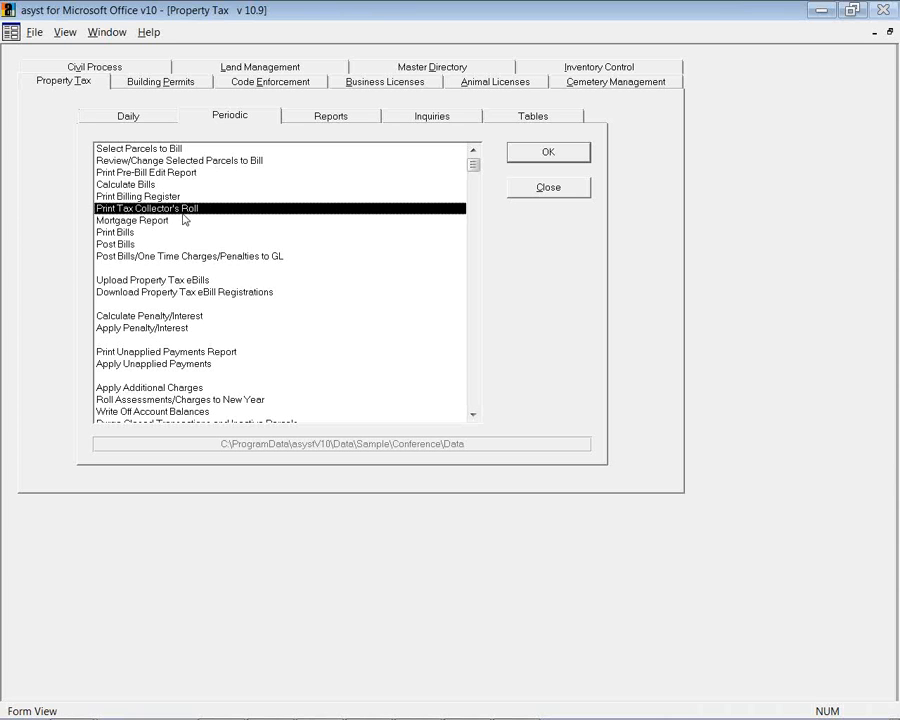
{"action": "left_click", "coordinate": [136, 246]}
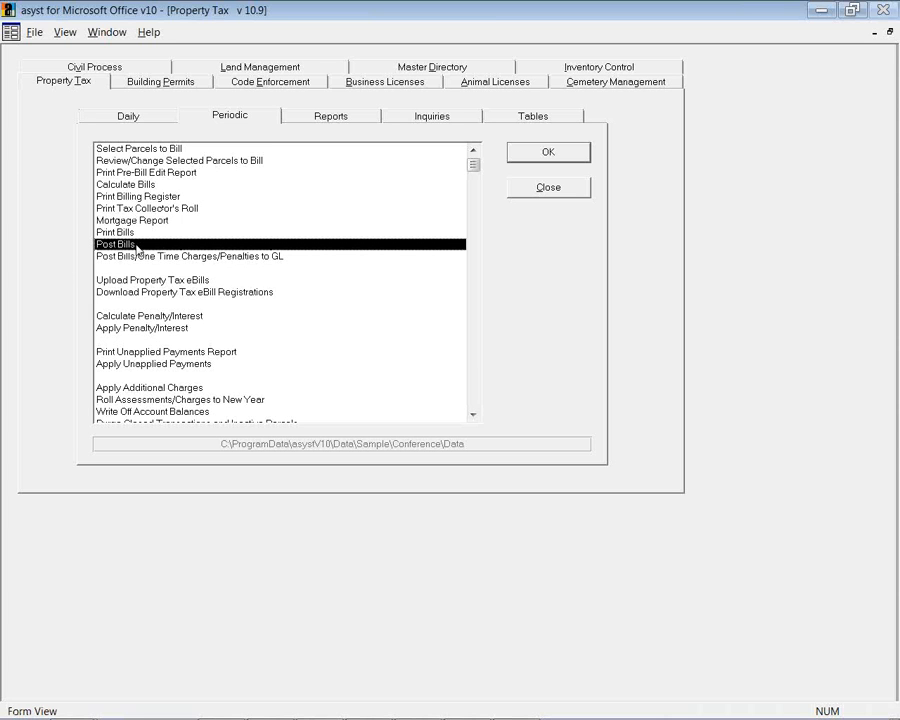
Review Calculate Penalty/Interest and the two write-off tasks, then show the Reports list
{"action": "left_click", "coordinate": [115, 320]}
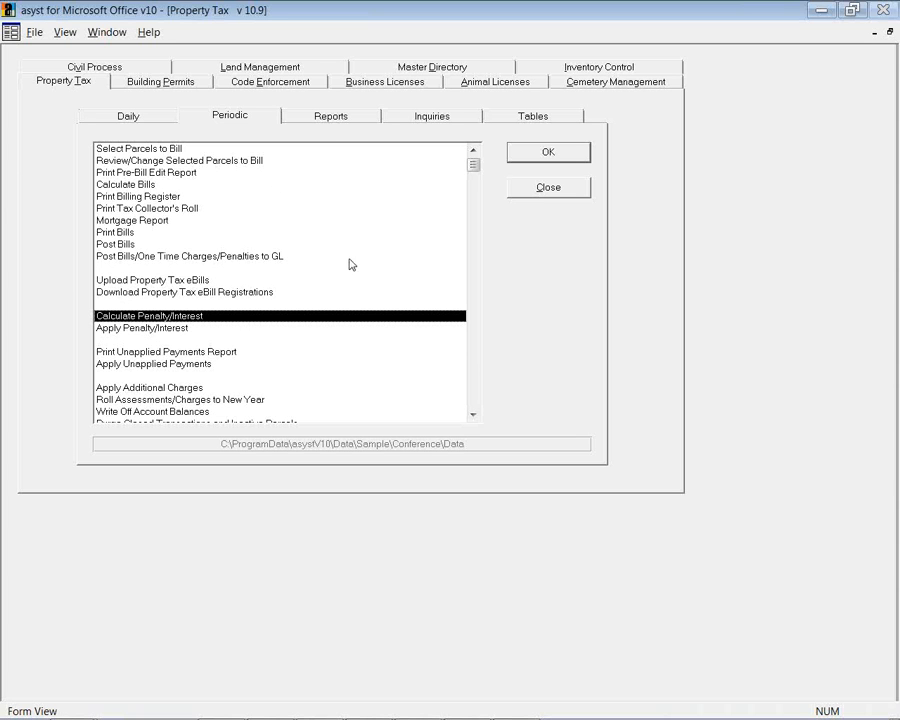
{"action": "left_click", "coordinate": [474, 416]}
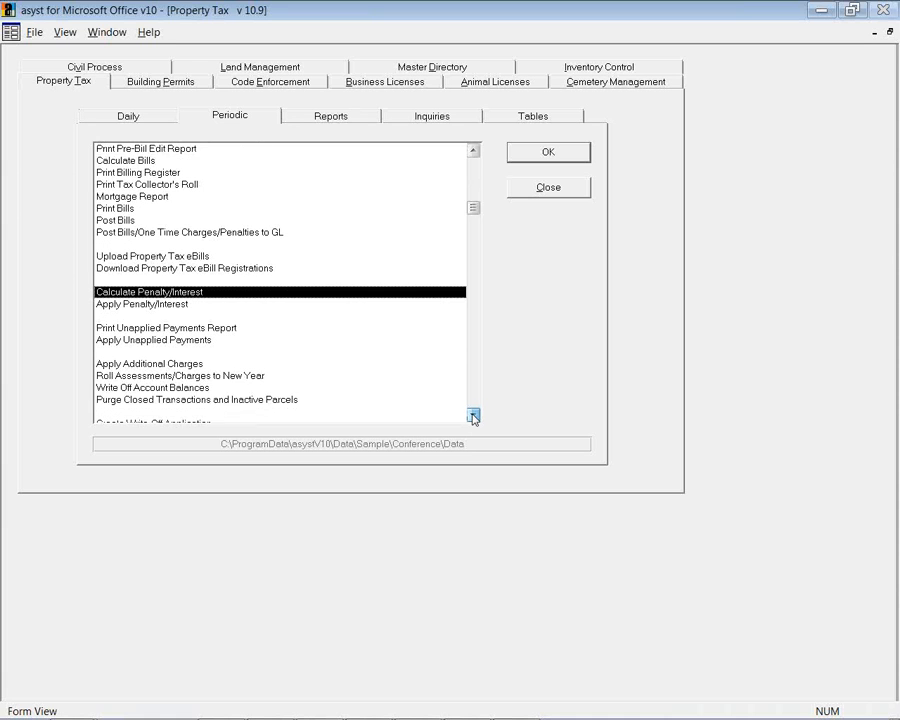
{"action": "left_click", "coordinate": [474, 416]}
{"action": "left_click", "coordinate": [474, 416]}
{"action": "left_click", "coordinate": [212, 391]}
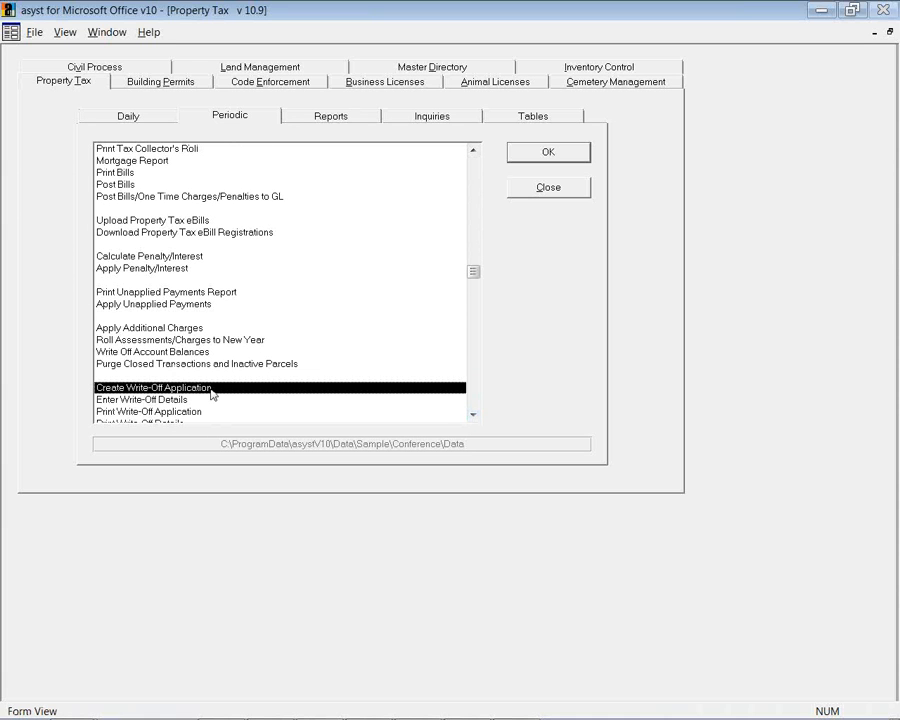
{"action": "left_click", "coordinate": [160, 352]}
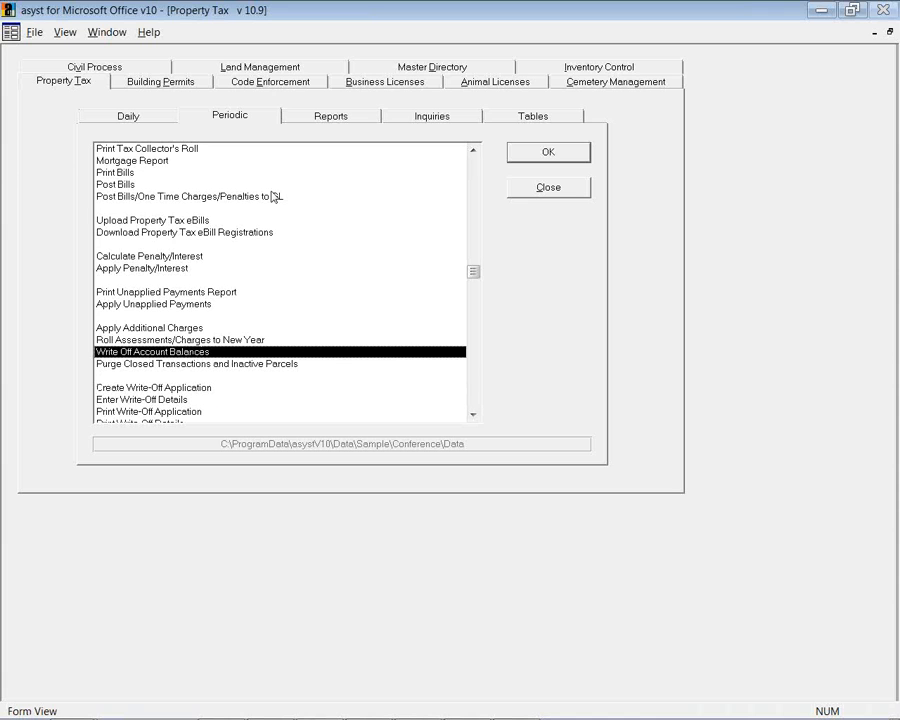
{"action": "left_click", "coordinate": [311, 120]}
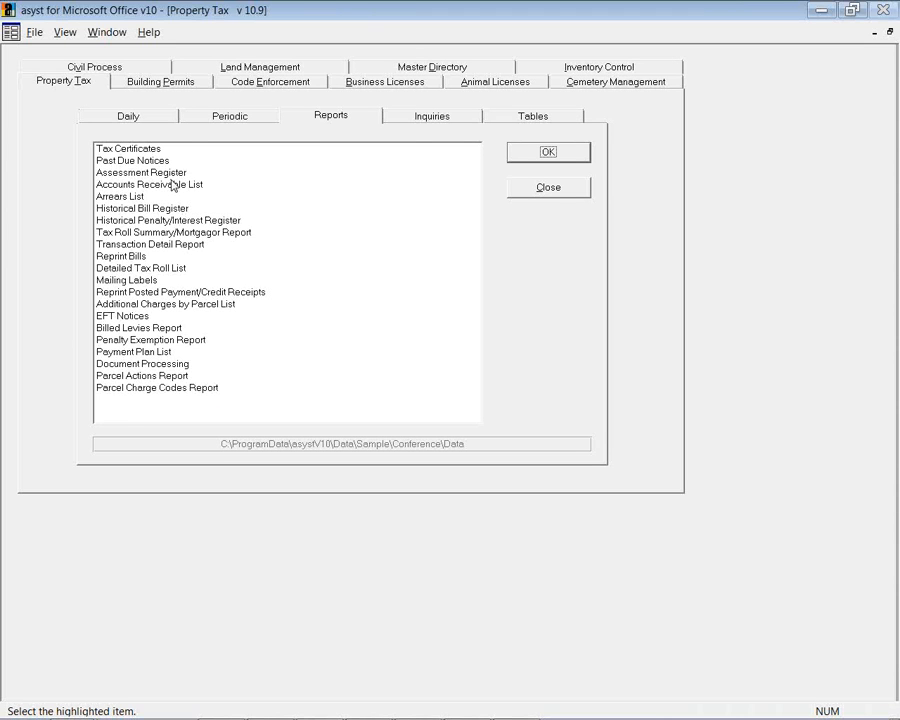
Run the Accounts Receivable List report with default options and zoom the preview to 100%
{"action": "left_click", "coordinate": [184, 188]}
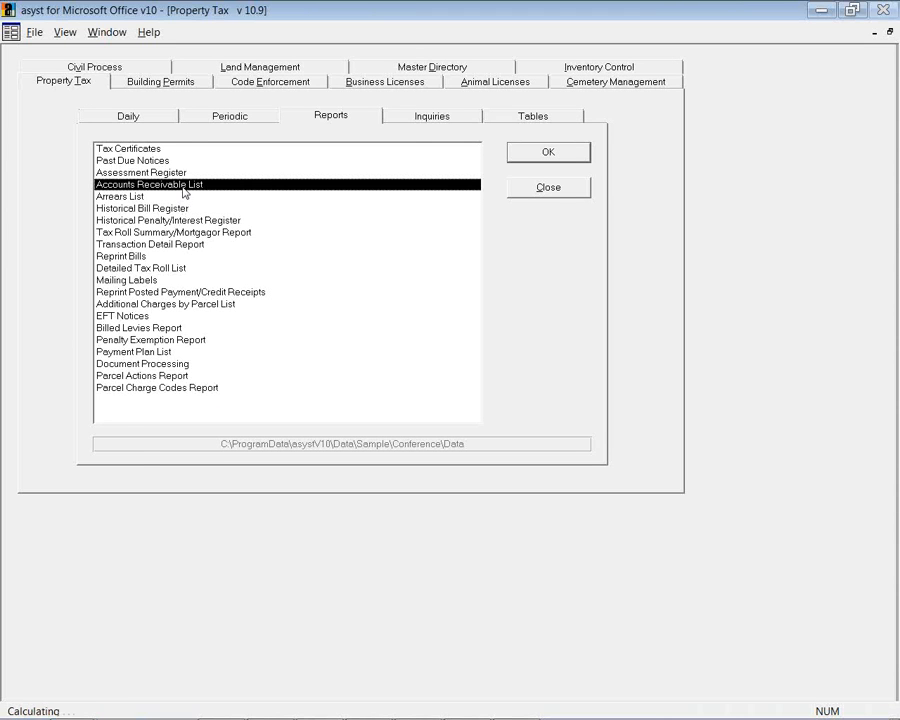
{"action": "left_click", "coordinate": [540, 155]}
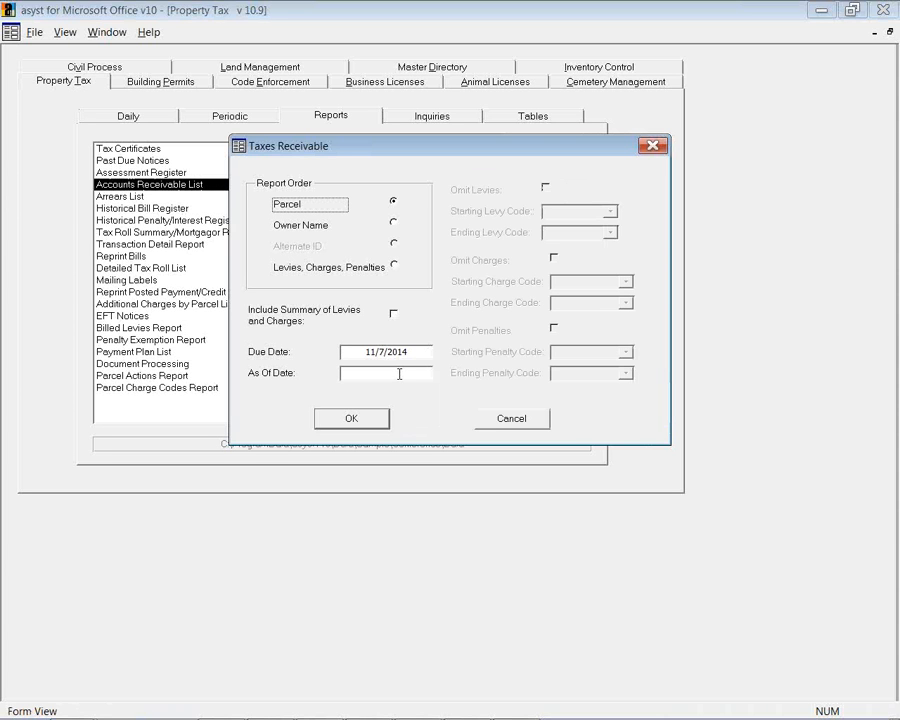
{"action": "left_click", "coordinate": [368, 421]}
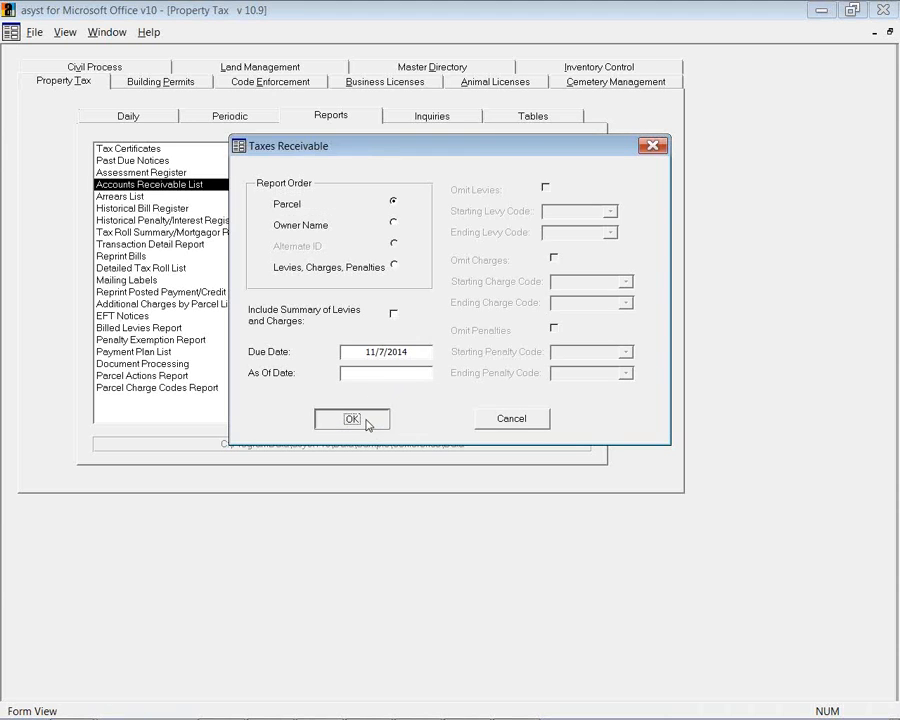
{"action": "left_click", "coordinate": [456, 261]}
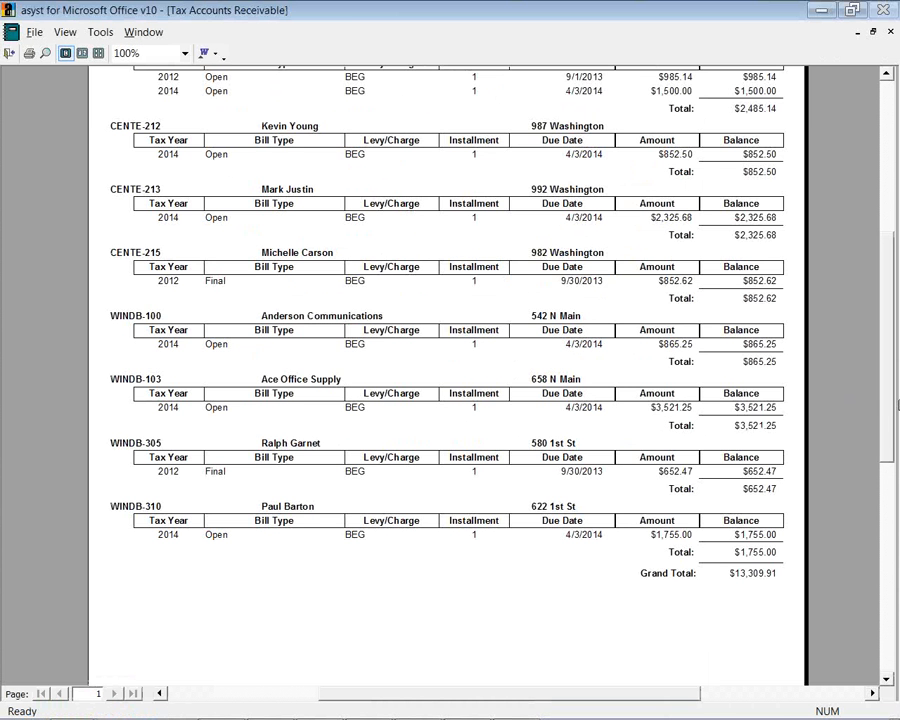
Look over the report's print and Word/Excel send options, then close the preview
{"action": "left_click_drag", "start_coordinate": [884, 398], "coordinate": [898, 347]}
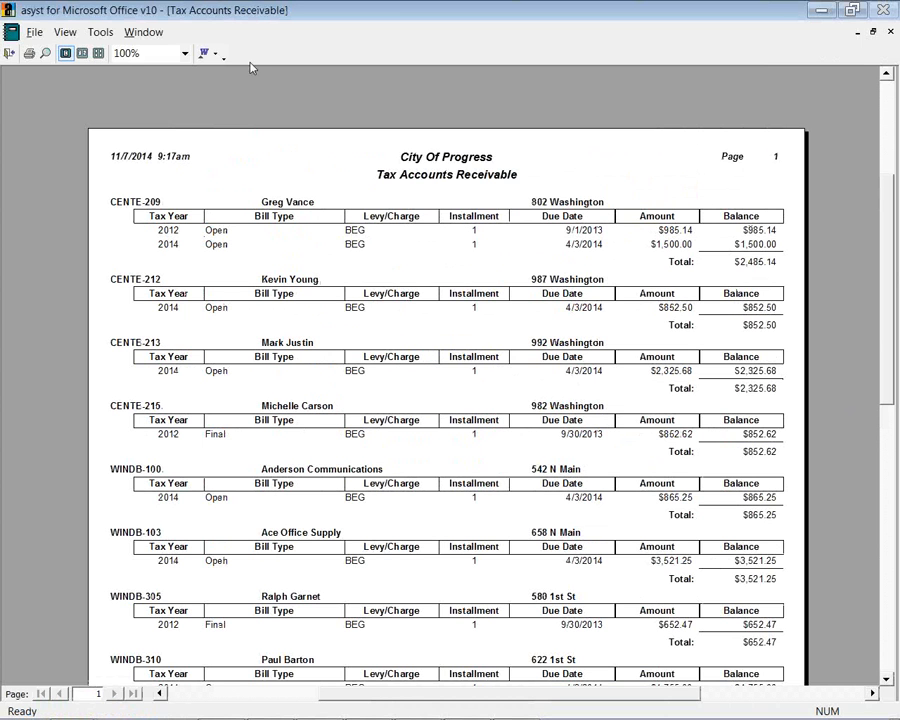
{"action": "left_click", "coordinate": [37, 36]}
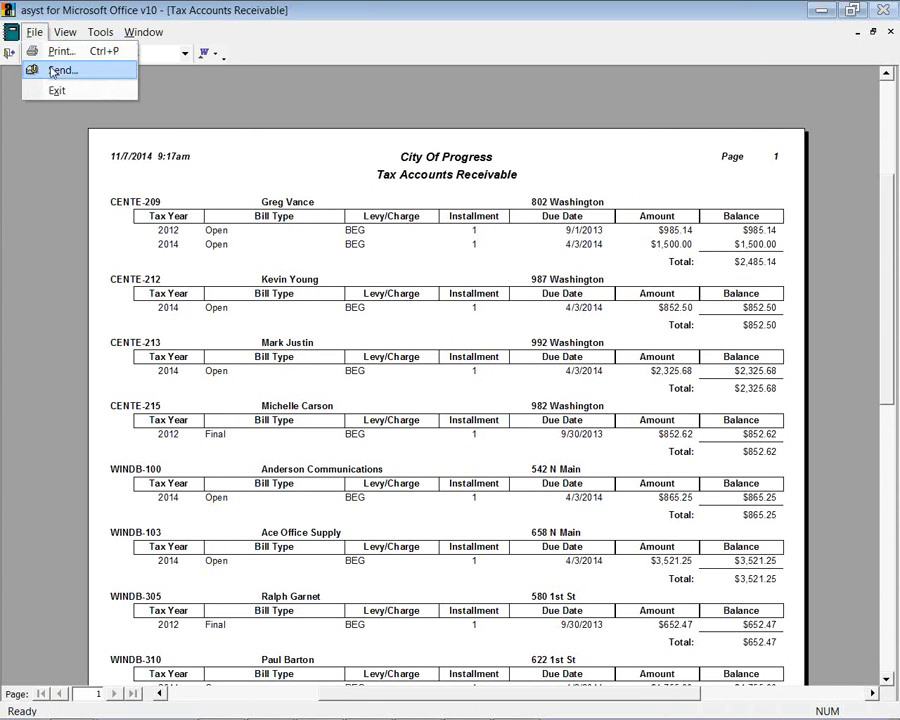
{"action": "left_click", "coordinate": [215, 55]}
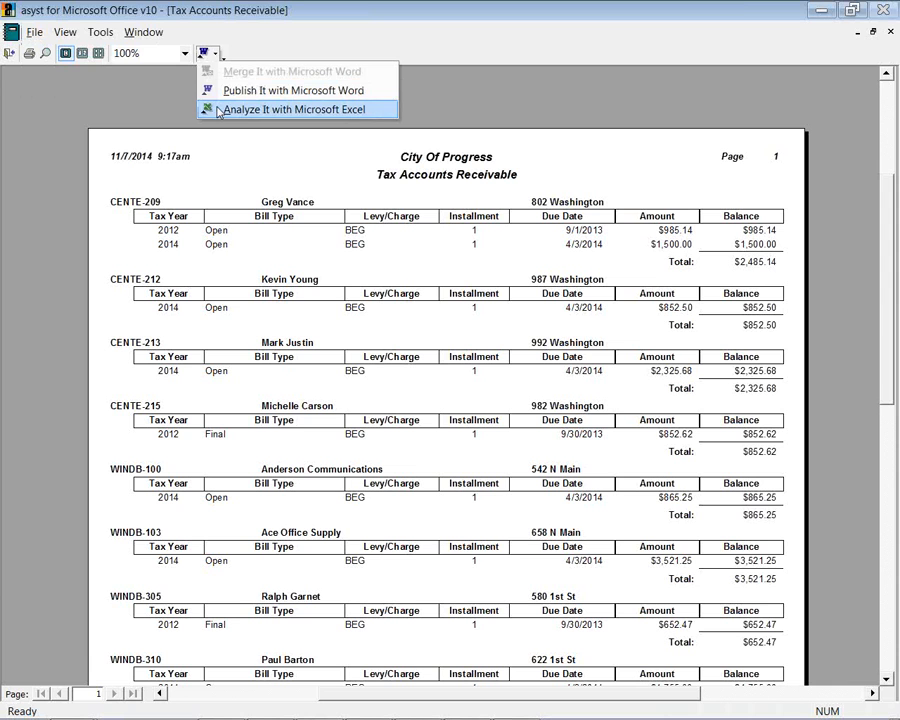
{"action": "left_click", "coordinate": [8, 54]}
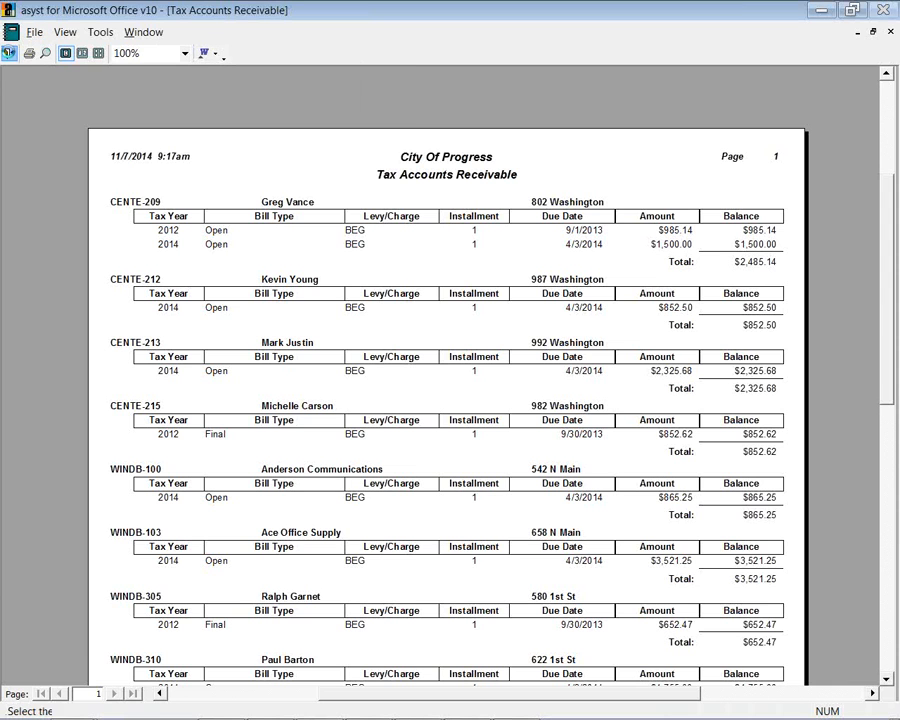
{"action": "left_click", "coordinate": [116, 196]}
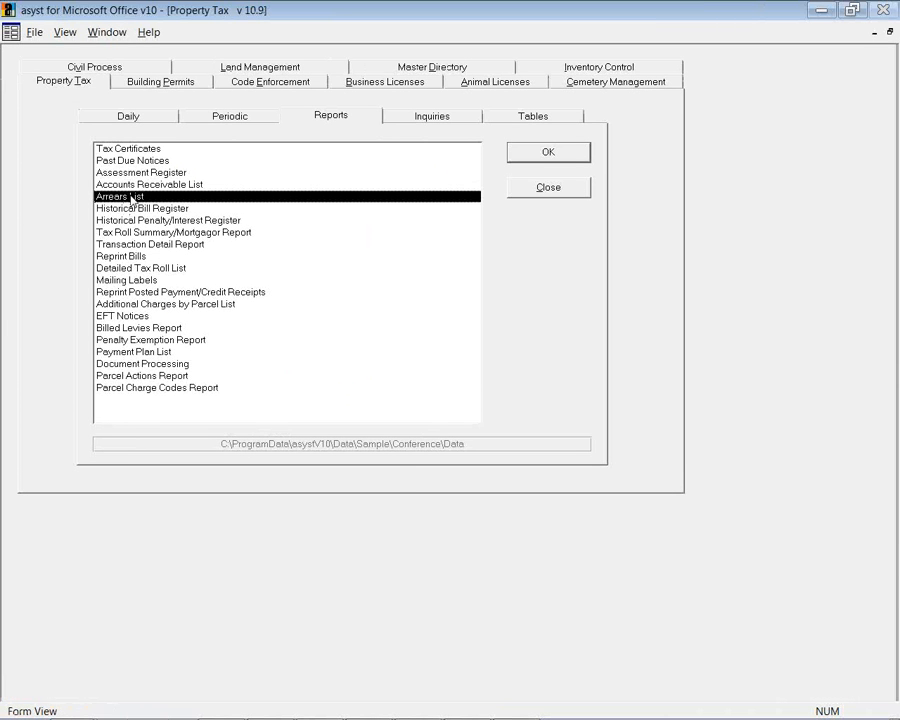
Run the Arrears List with the default due date, view it at 100% ($13,309.91), then close it
{"action": "left_click", "coordinate": [530, 152]}
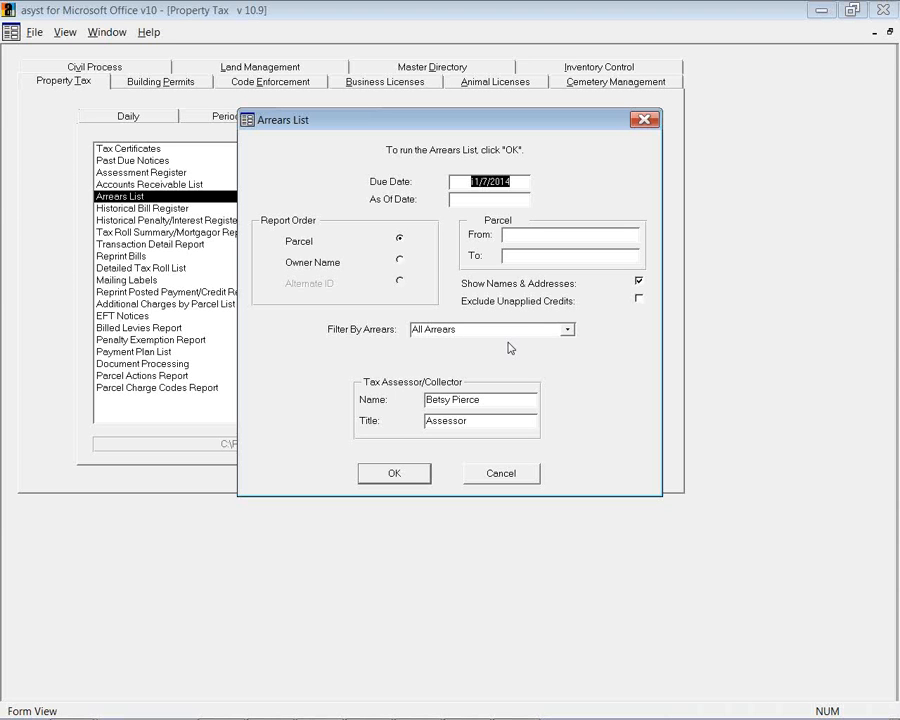
{"action": "left_click", "coordinate": [396, 477]}
{"action": "left_click", "coordinate": [388, 294]}
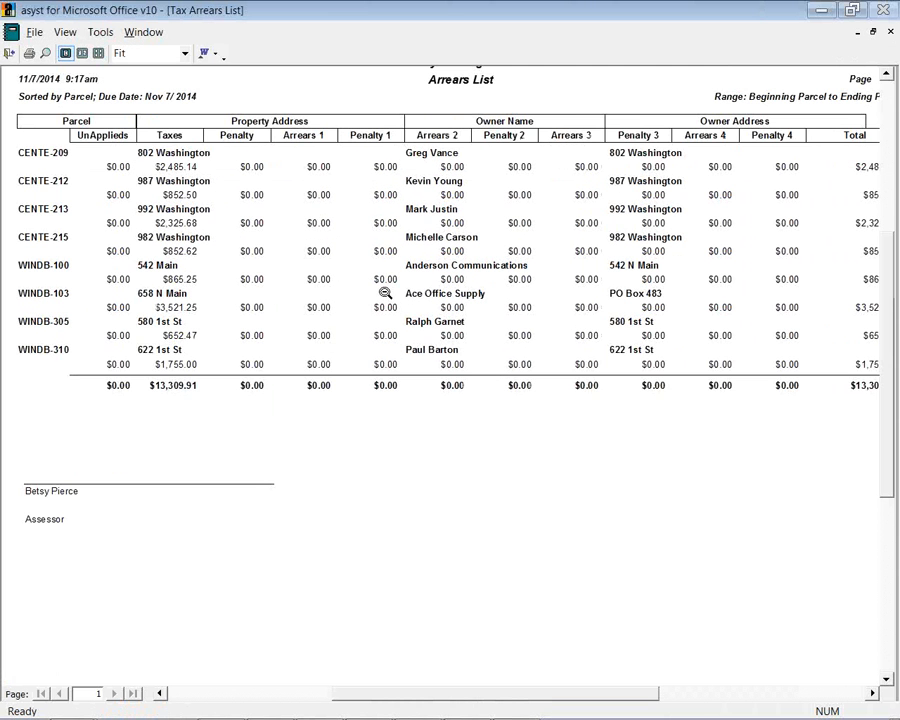
{"action": "mouse_move", "coordinate": [456, 697]}
{"action": "left_mouse_down"}
{"action": "mouse_move", "coordinate": [468, 695]}
{"action": "mouse_move", "coordinate": [451, 688]}
{"action": "left_mouse_up"}
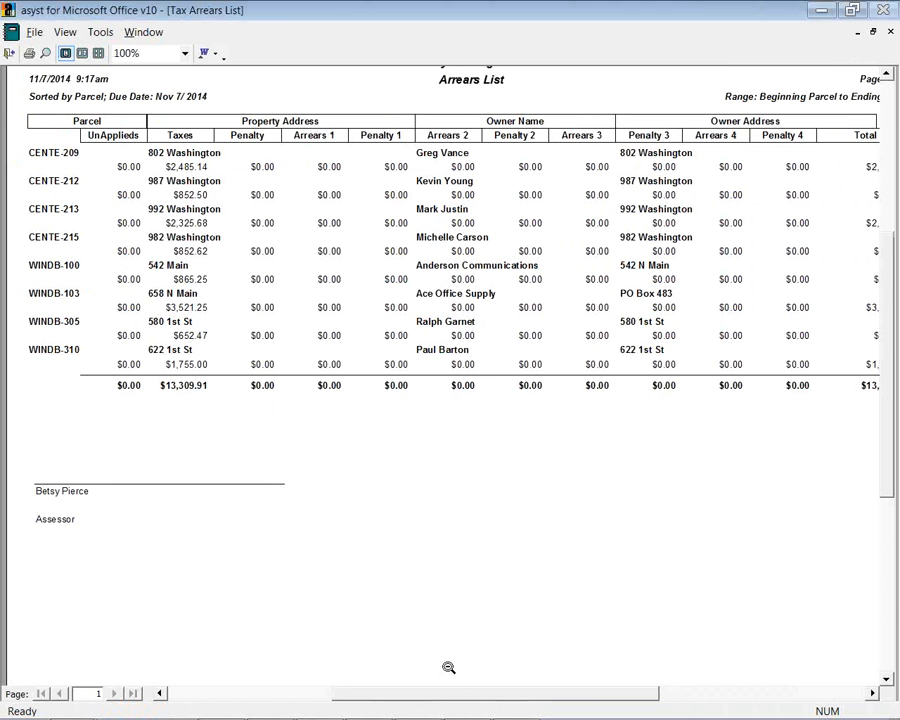
{"action": "left_click", "coordinate": [9, 53]}
{"action": "left_click", "coordinate": [135, 210]}
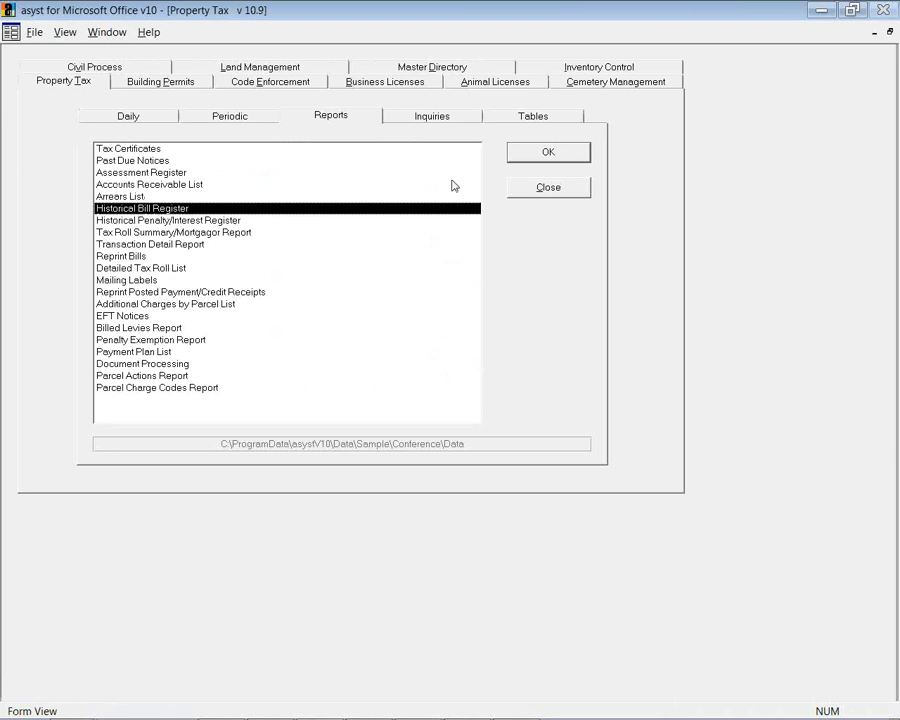
Run the Historical Bill Register for posted Bill Number 3 from tax year 2014
{"action": "left_click", "coordinate": [525, 157]}
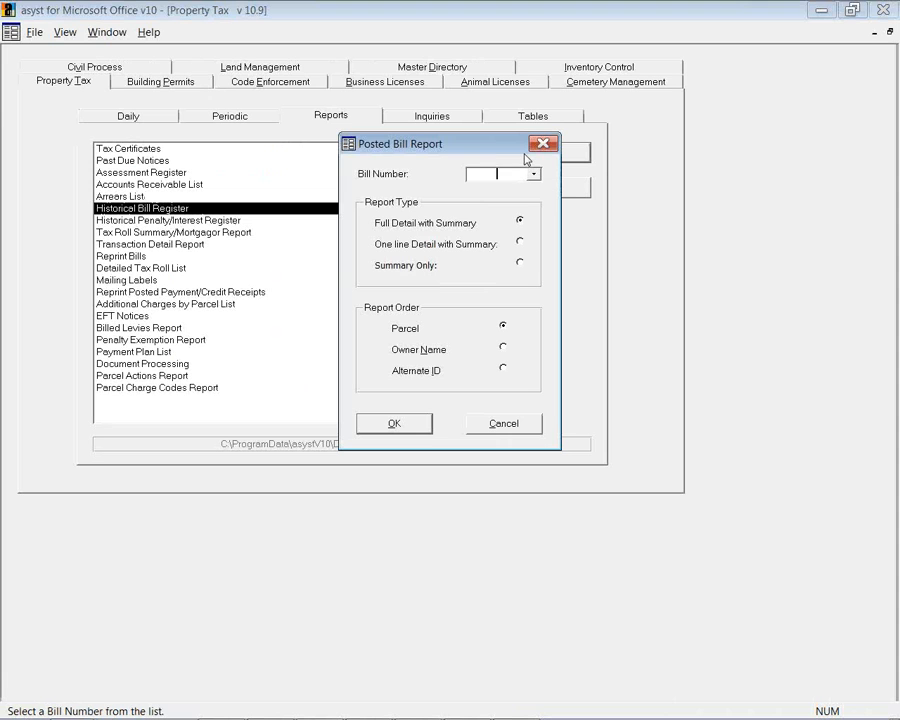
{"action": "left_click", "coordinate": [534, 175]}
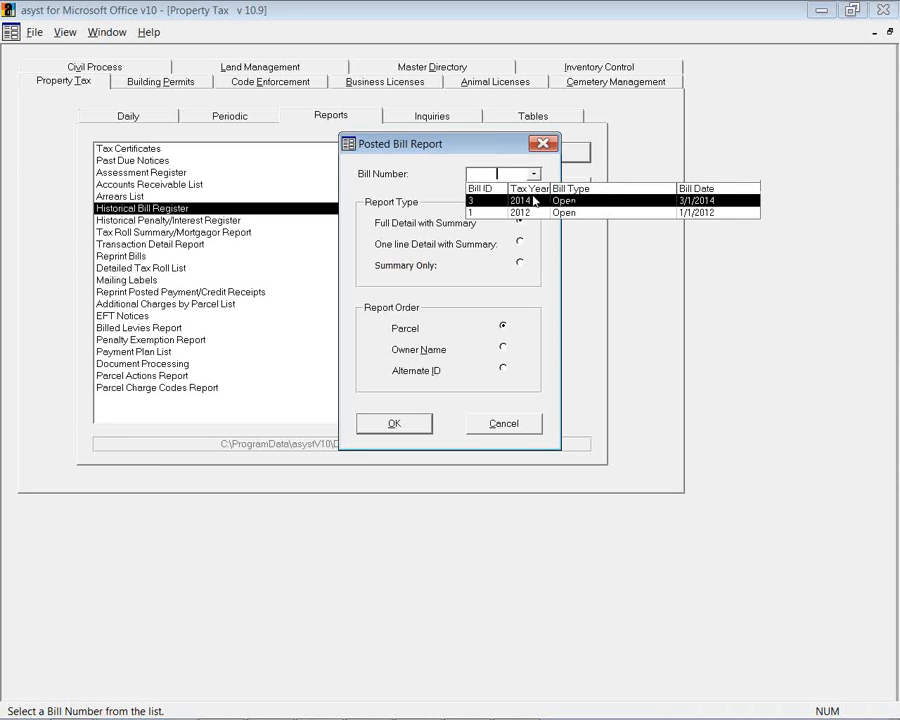
{"action": "left_click", "coordinate": [535, 202]}
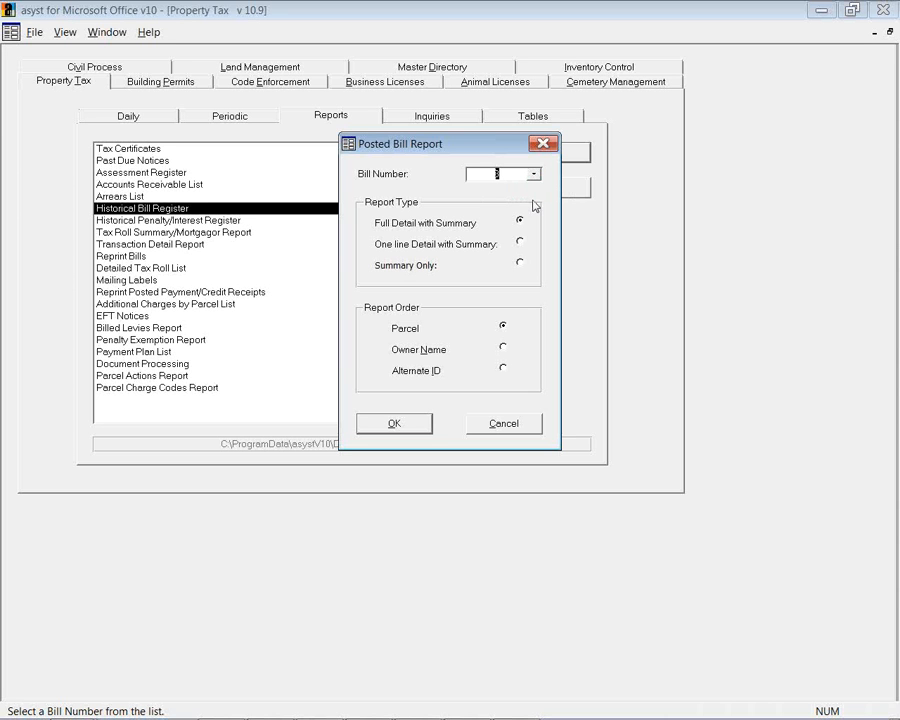
{"action": "left_click", "coordinate": [400, 425]}
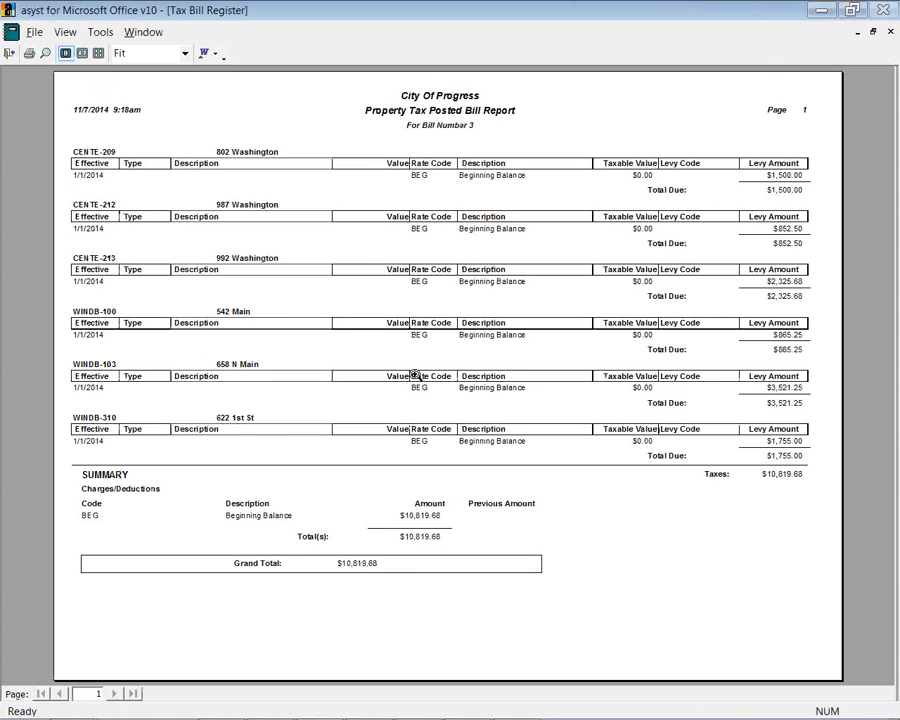
Close the bill preview, run the Transaction Detail Report for all parcels, and close its preview
{"action": "left_click", "coordinate": [10, 53]}
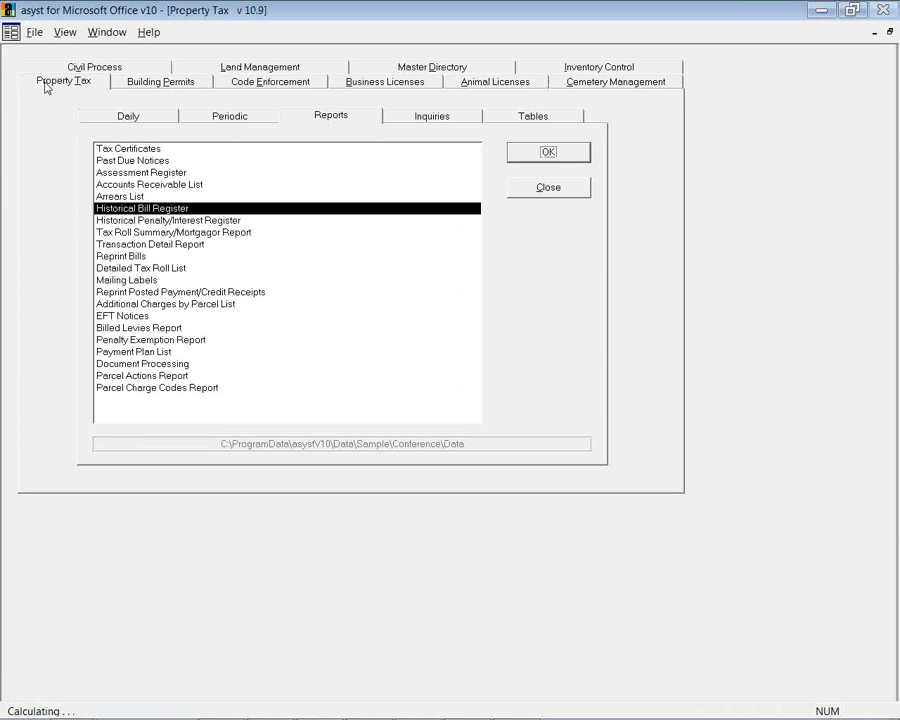
{"action": "left_click", "coordinate": [192, 222]}
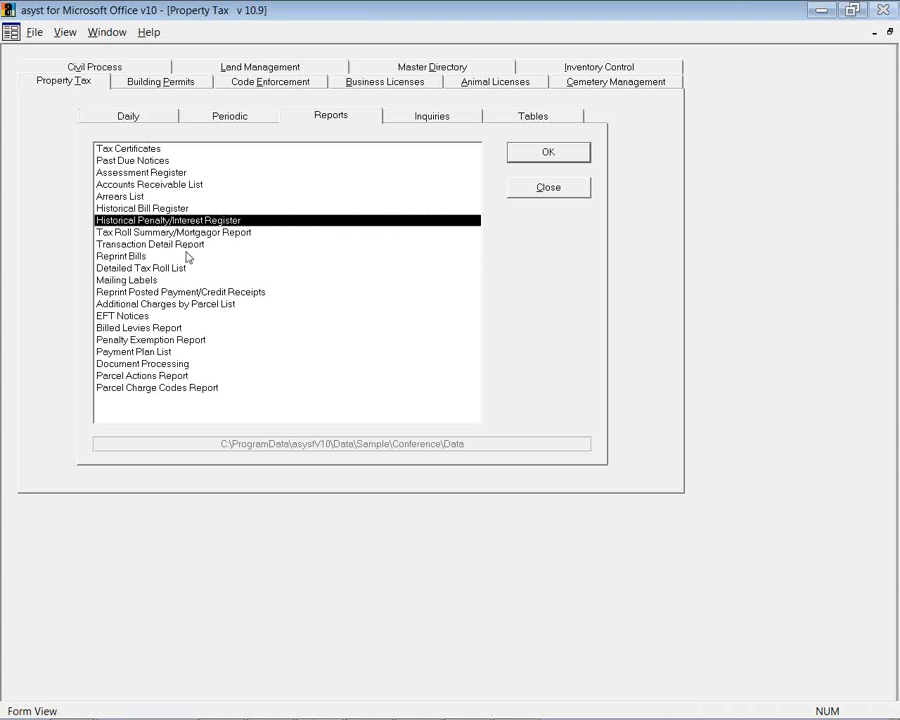
{"action": "left_click", "coordinate": [191, 247]}
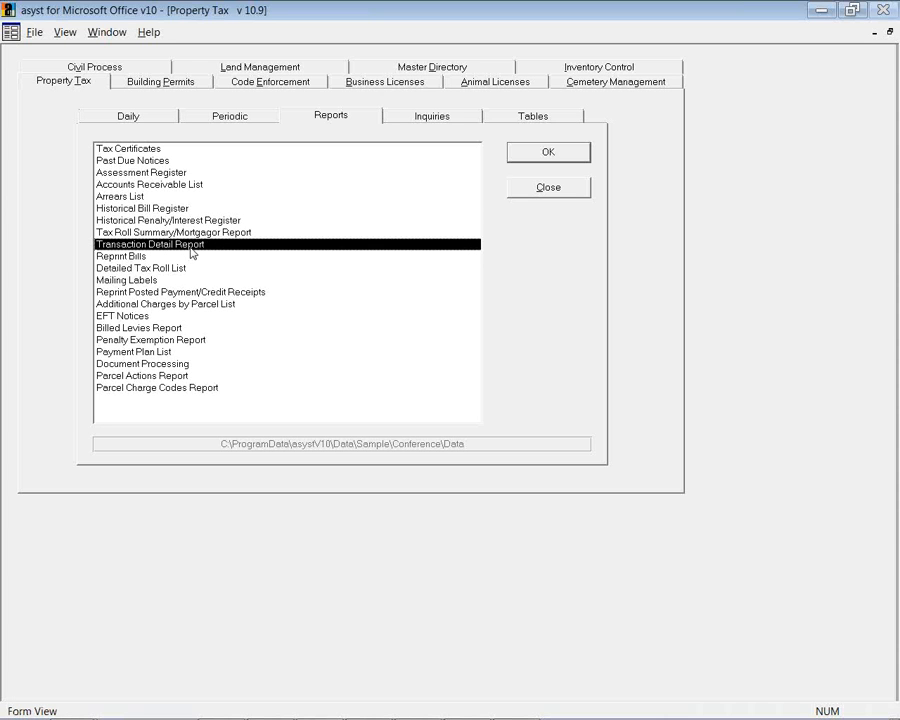
{"action": "left_click", "coordinate": [533, 156]}
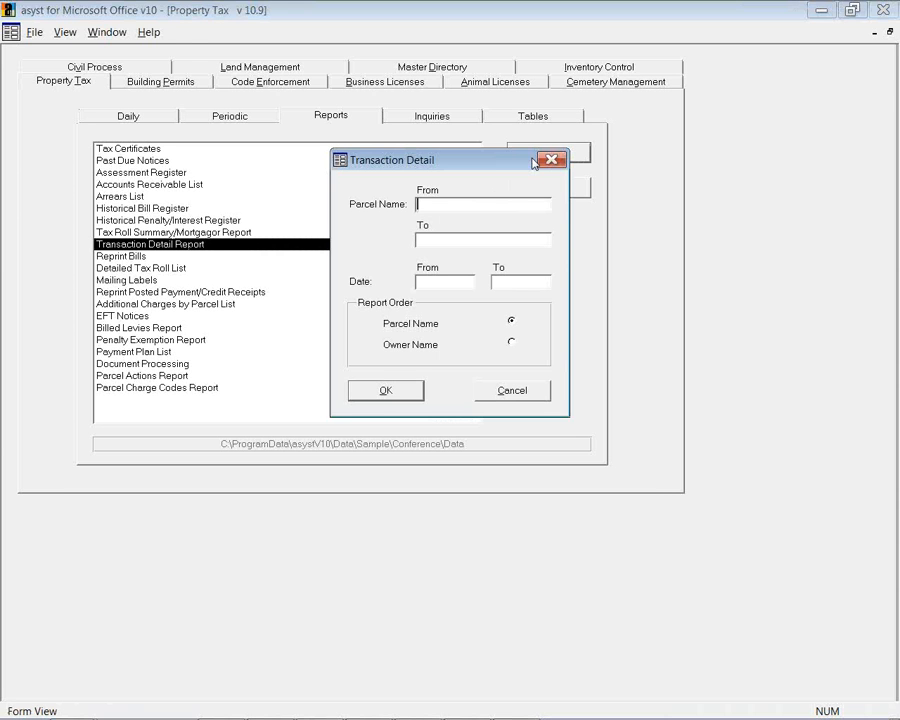
{"action": "left_click", "coordinate": [394, 390]}
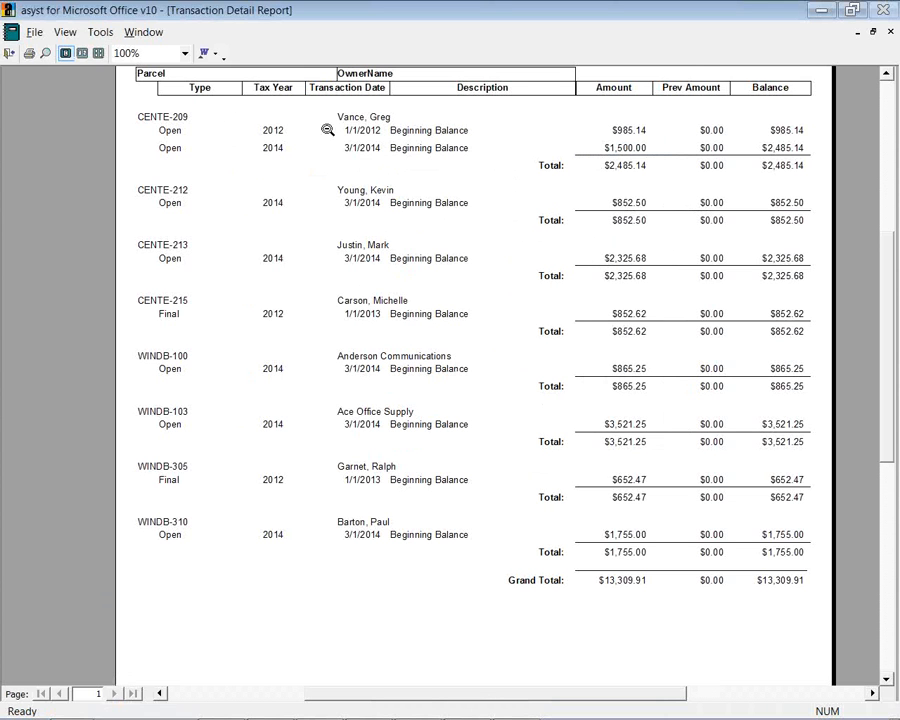
{"action": "left_click", "coordinate": [8, 48]}
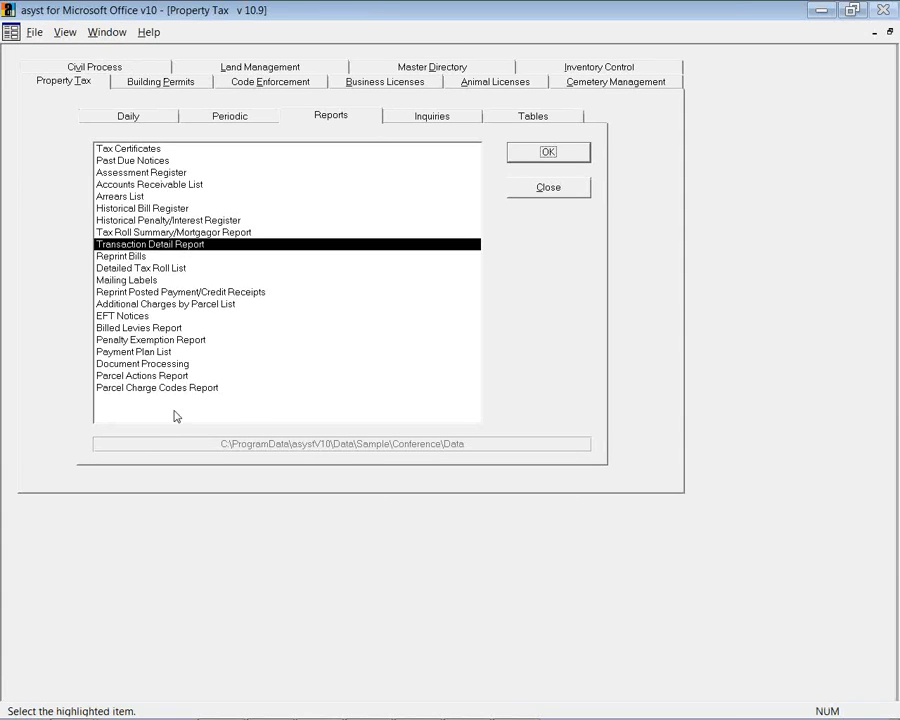
Open and cancel the Reprint Bills and Mailing Labels options without printing anything
{"action": "left_click", "coordinate": [132, 258]}
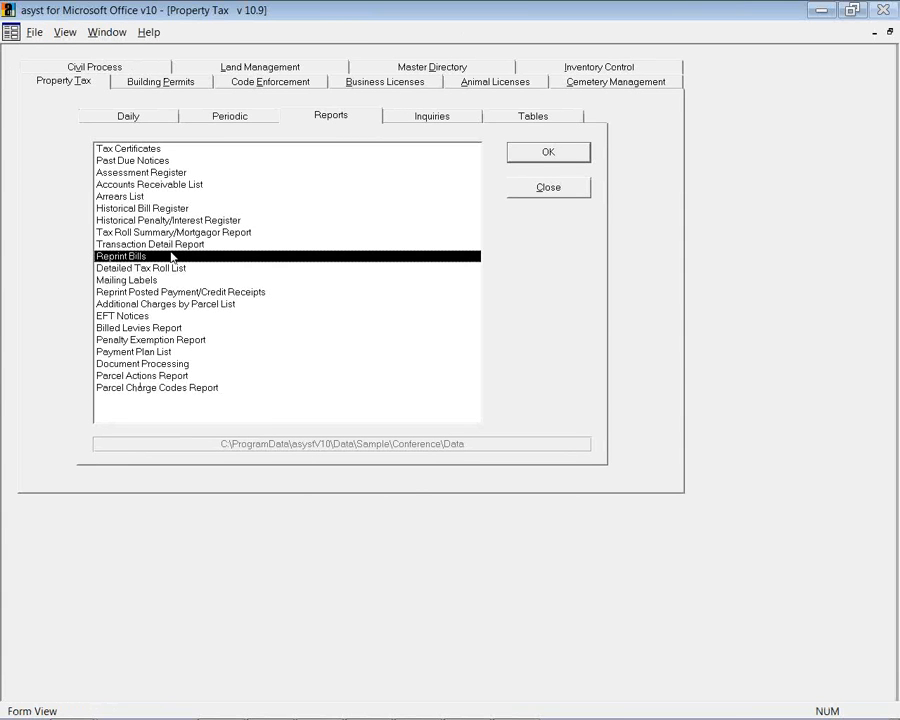
{"action": "left_click", "coordinate": [535, 160]}
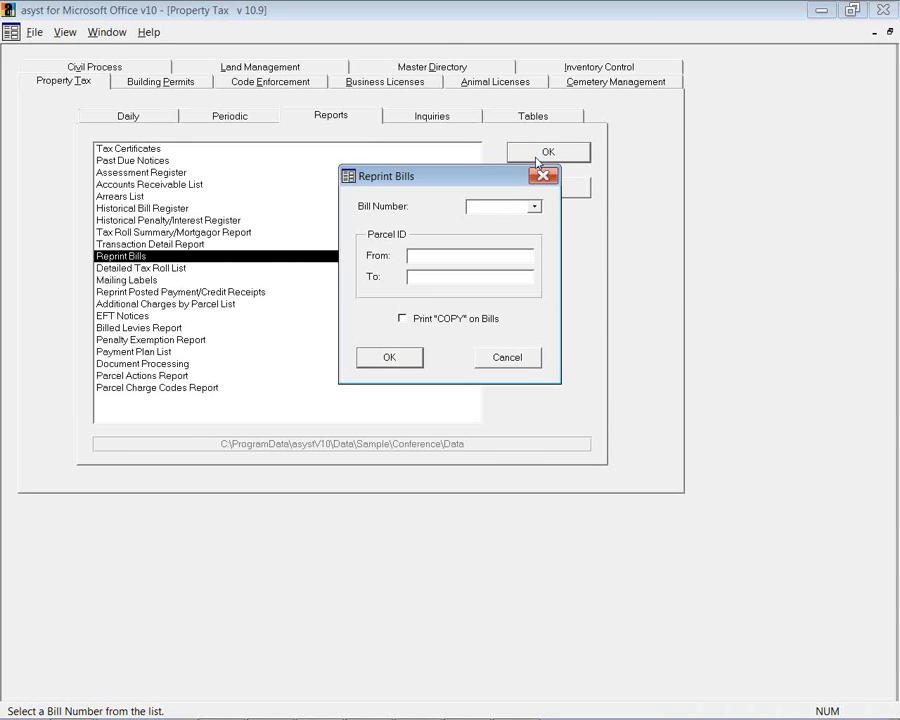
{"action": "left_click", "coordinate": [487, 361]}
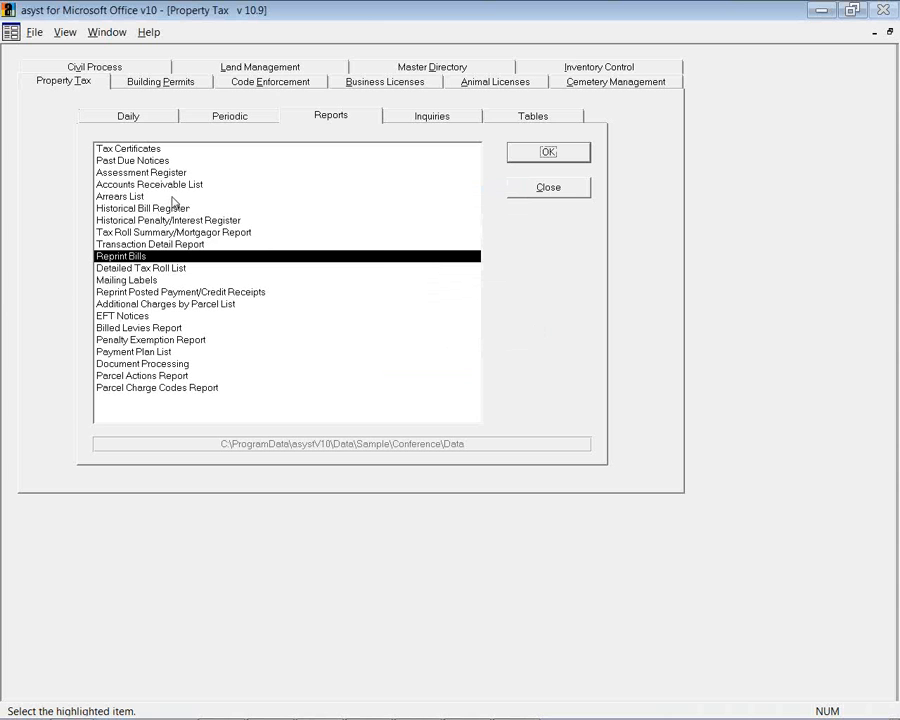
{"action": "left_click", "coordinate": [148, 281]}
{"action": "left_click", "coordinate": [534, 155]}
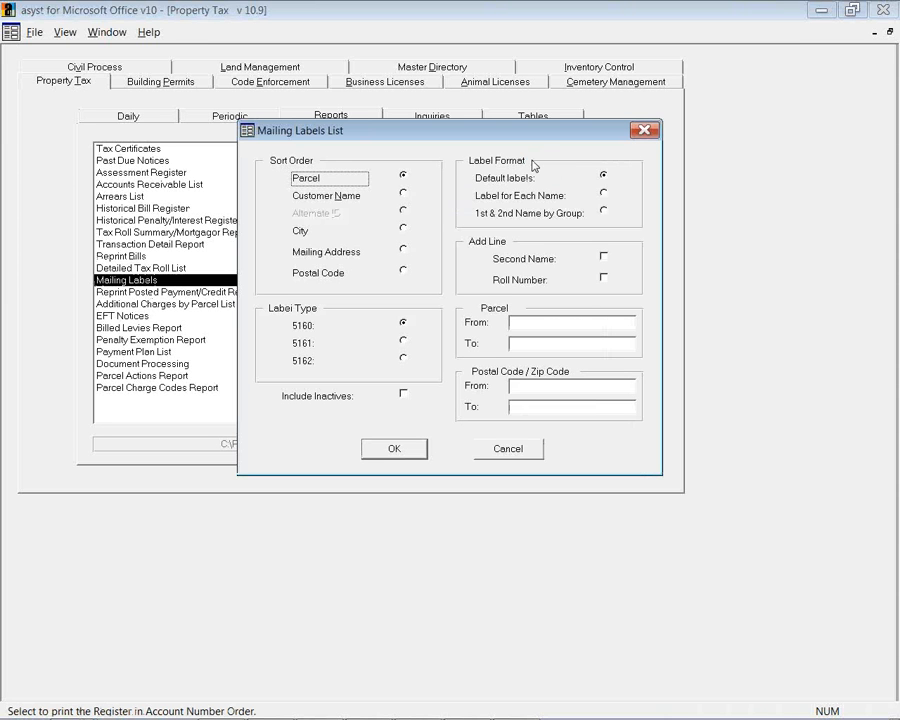
{"action": "left_click", "coordinate": [502, 452]}
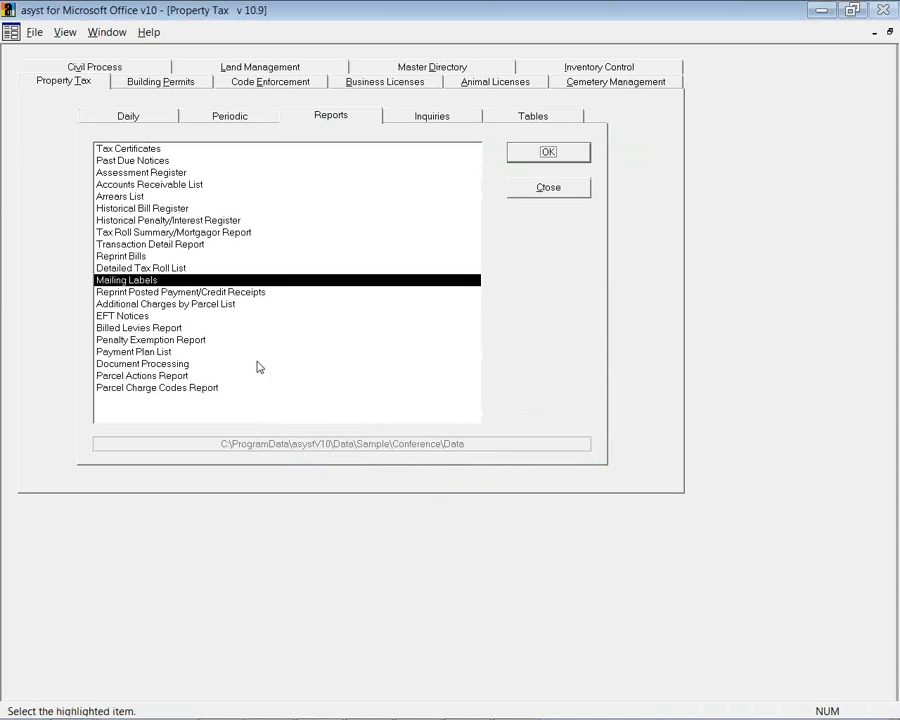
Open the Document Processing mail merge options, passing over Payment Plan List
{"action": "left_click", "coordinate": [163, 352]}
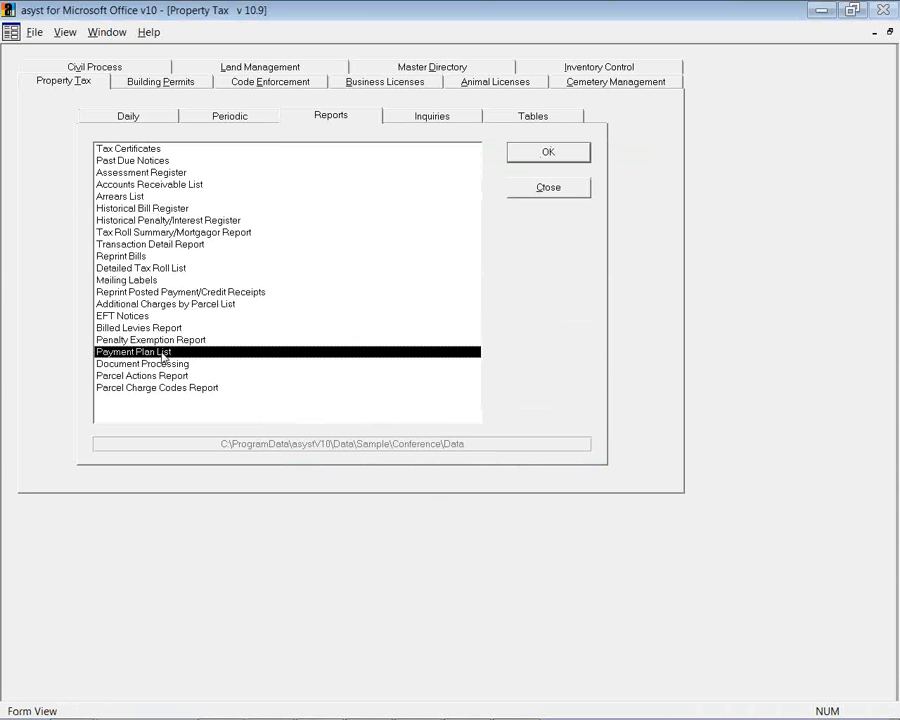
{"action": "left_click", "coordinate": [150, 364]}
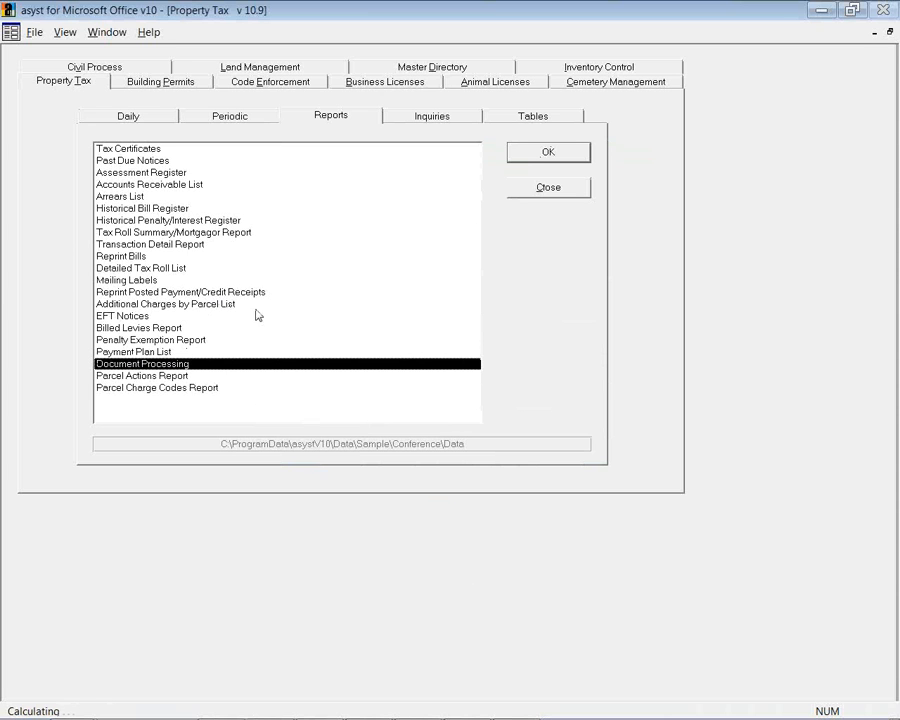
{"action": "left_click", "coordinate": [520, 158]}
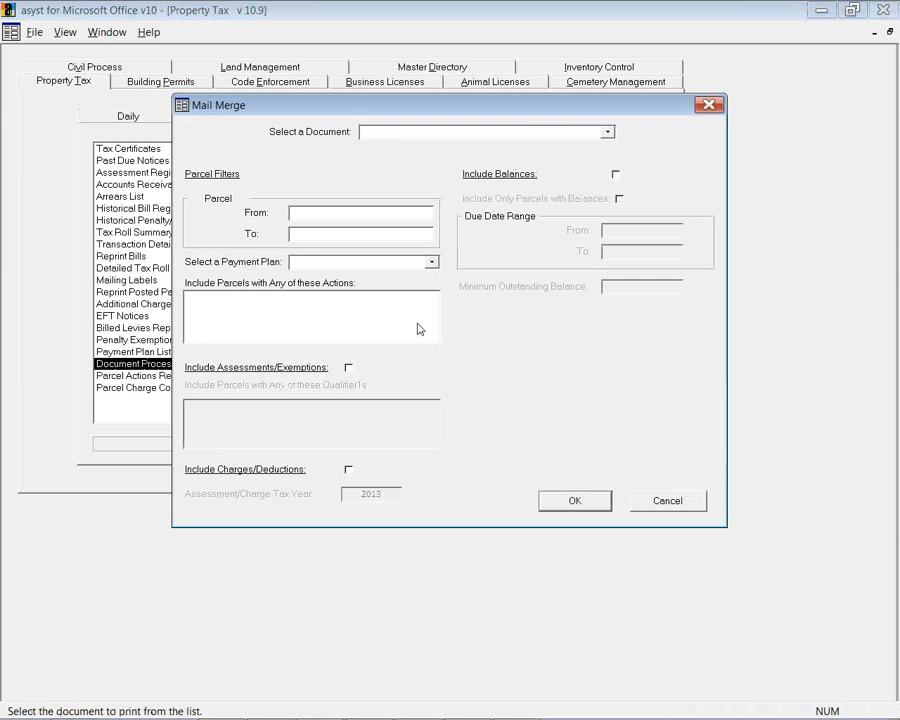
{"action": "left_click", "coordinate": [607, 133]}
{"action": "left_click", "coordinate": [638, 136]}
{"action": "left_click", "coordinate": [690, 505]}
{"action": "left_click", "coordinate": [174, 377]}
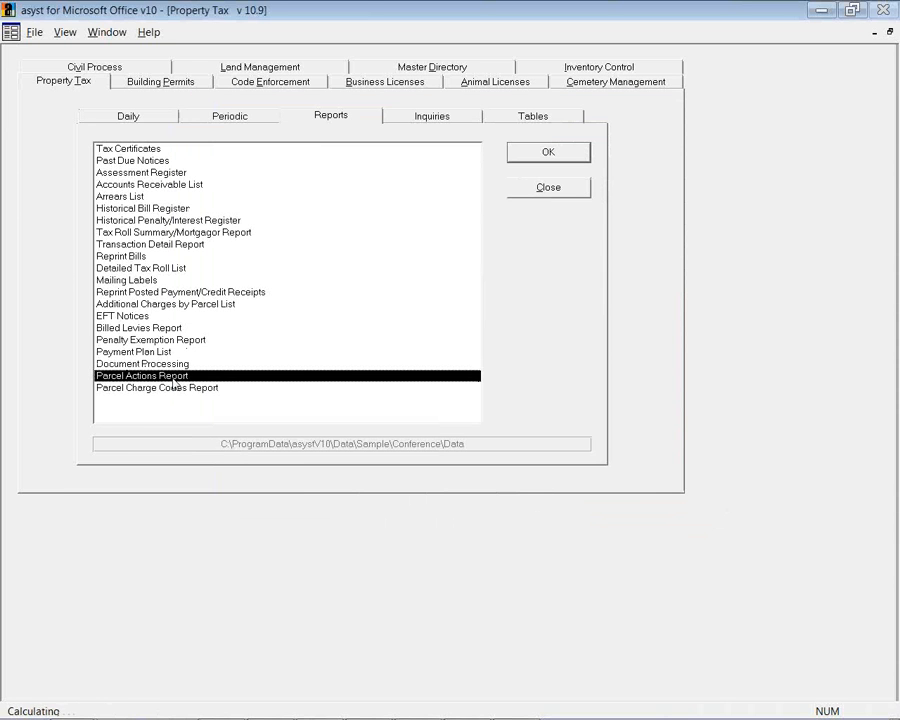
{"action": "left_click", "coordinate": [542, 156]}
{"action": "left_click", "coordinate": [536, 198]}
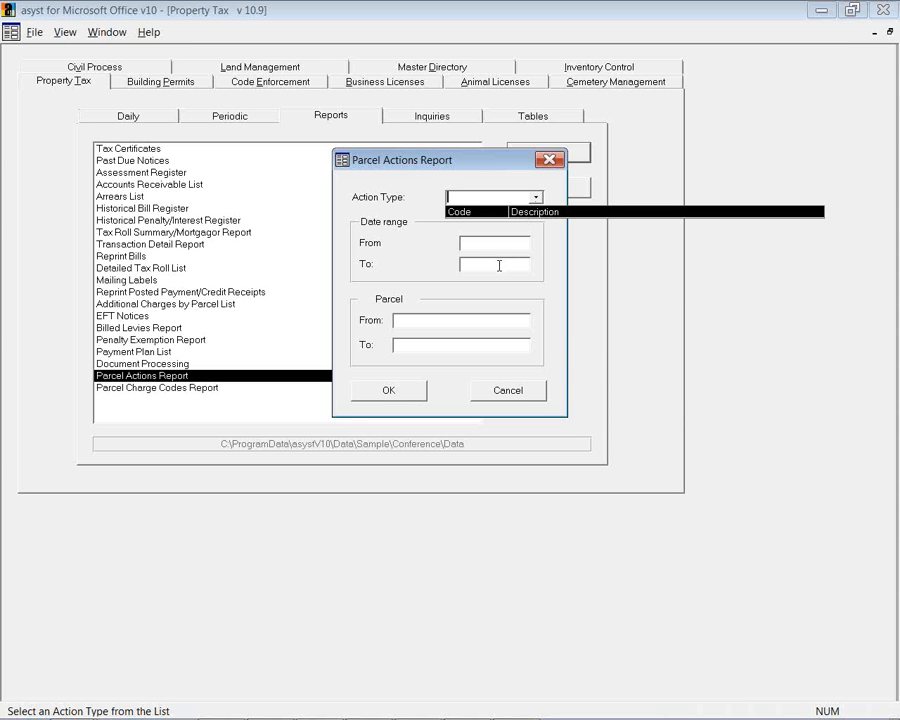
{"action": "left_click", "coordinate": [517, 398]}
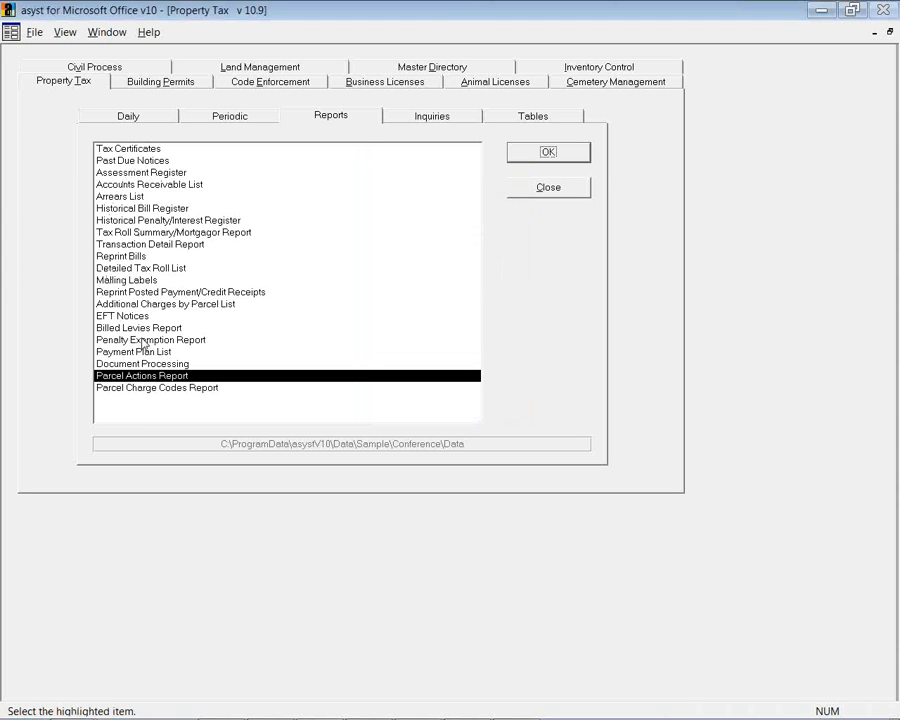
Open Parcel/Roll Inquiry from Inquiries, search parcels, and load parcel CENTE-209 assessed at $87,500.00
{"action": "left_click", "coordinate": [410, 118]}
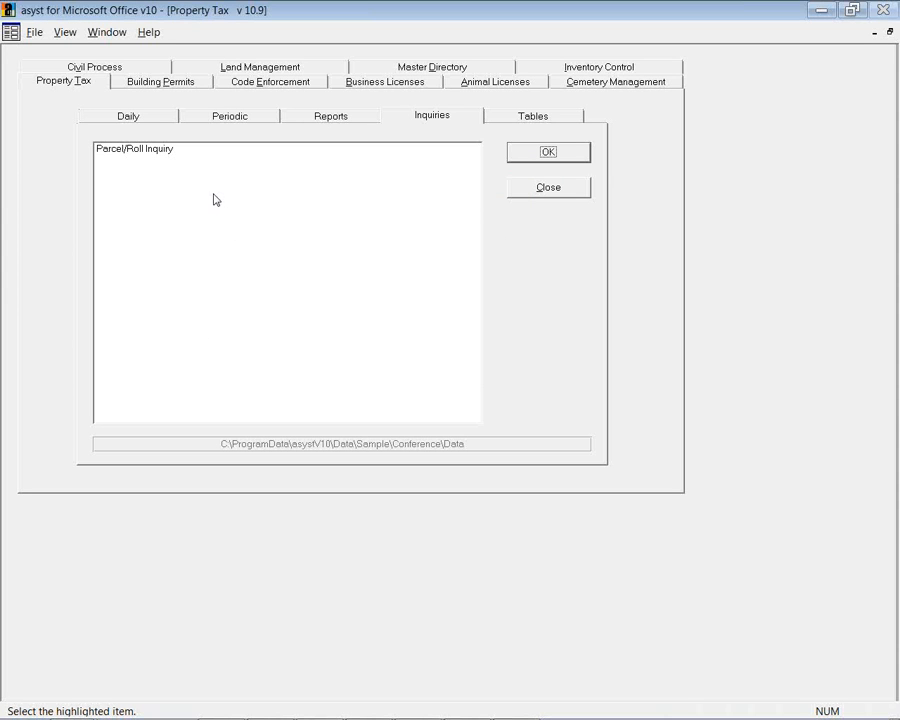
{"action": "double_click", "coordinate": [161, 149]}
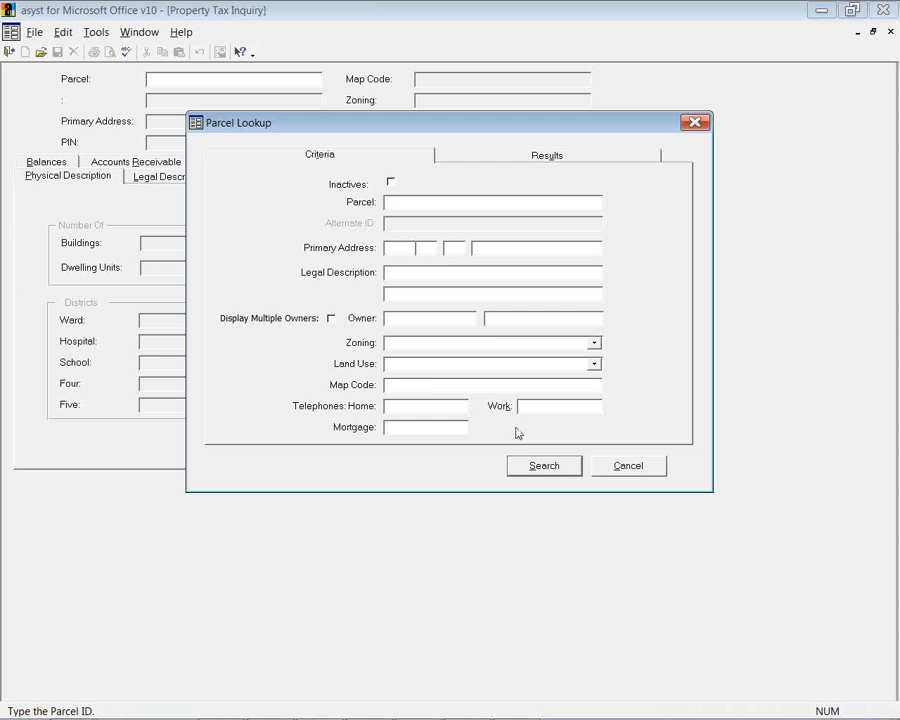
{"action": "left_click", "coordinate": [546, 466]}
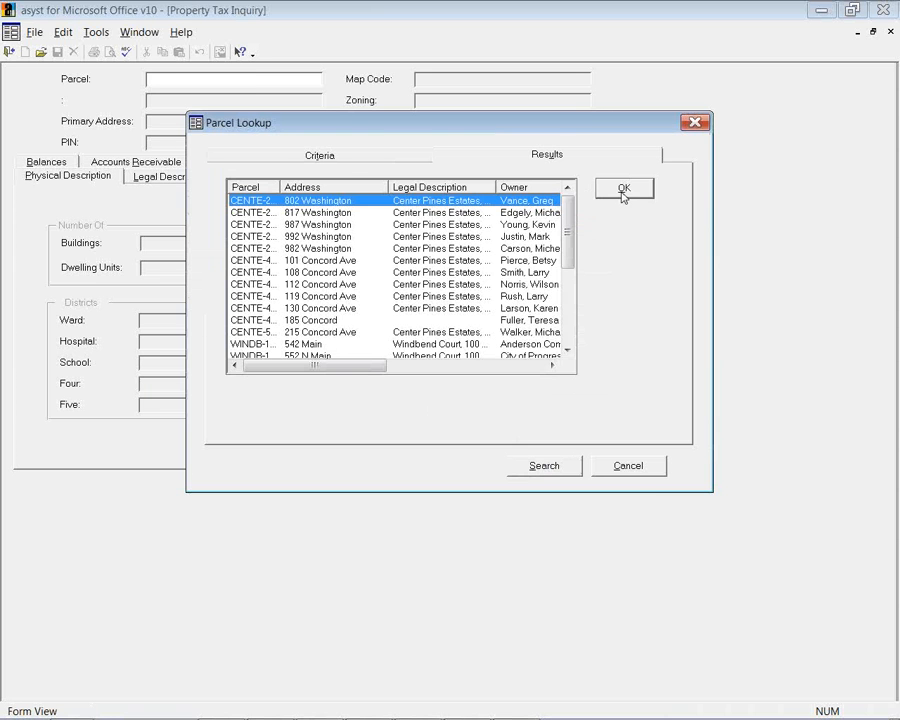
{"action": "left_click", "coordinate": [620, 193]}
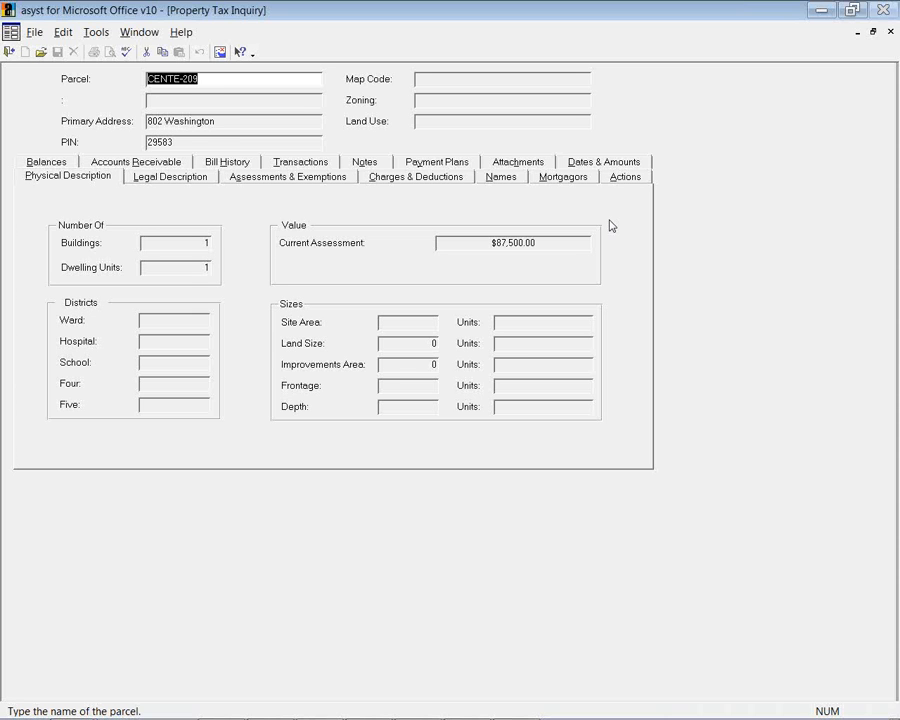
Review parcel CENTE-209's tax and penalty balances, receivables, bill history, then its transactions (2014 BEG $1,500.00, 2012 BEG $985.14)
{"action": "left_click", "coordinate": [76, 168]}
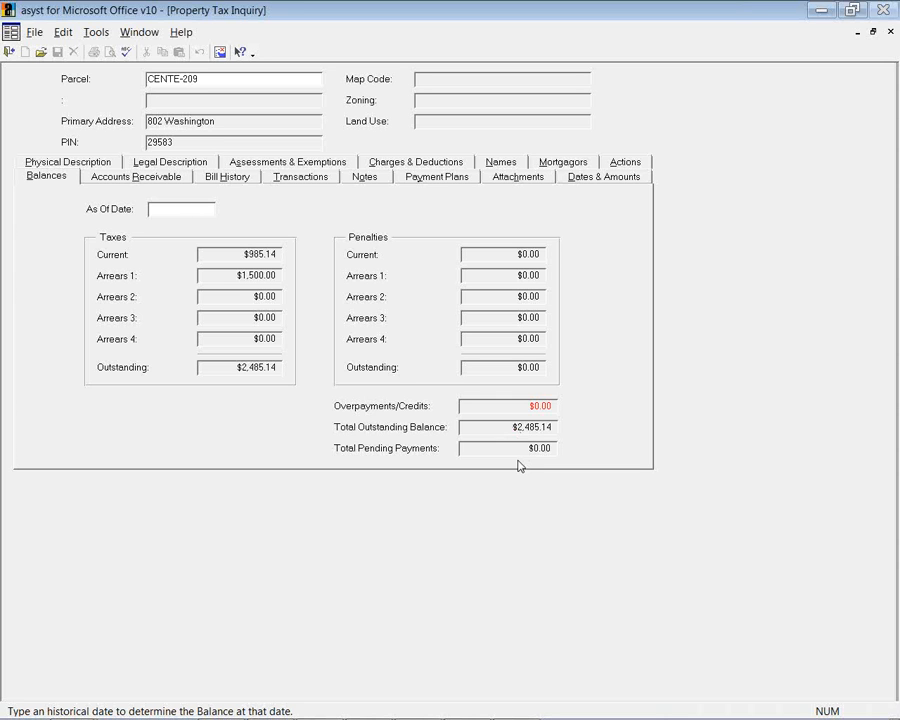
{"action": "left_click", "coordinate": [185, 180]}
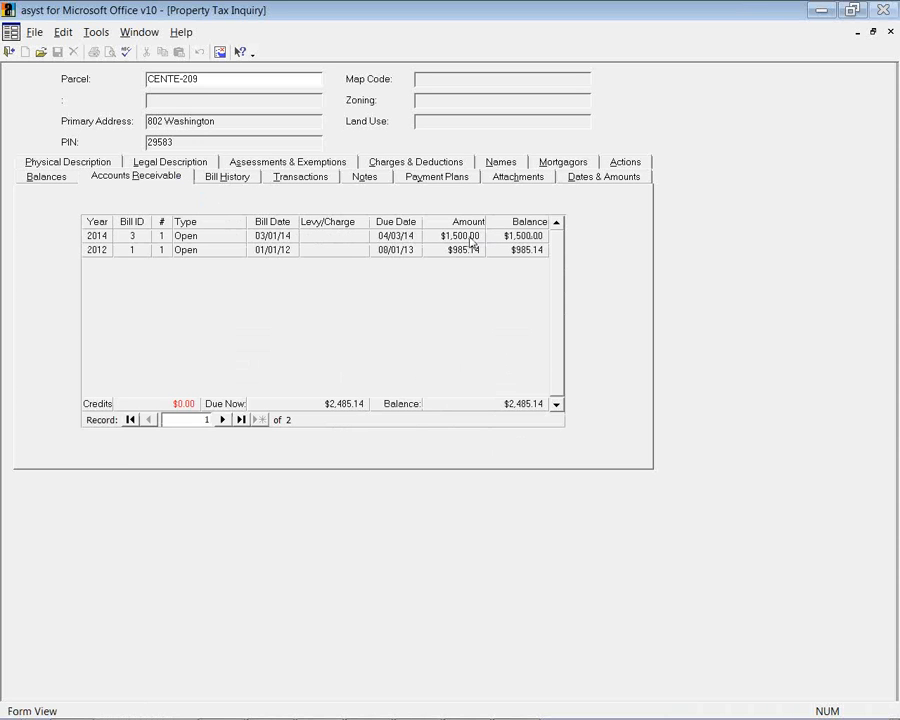
{"action": "left_click", "coordinate": [245, 180]}
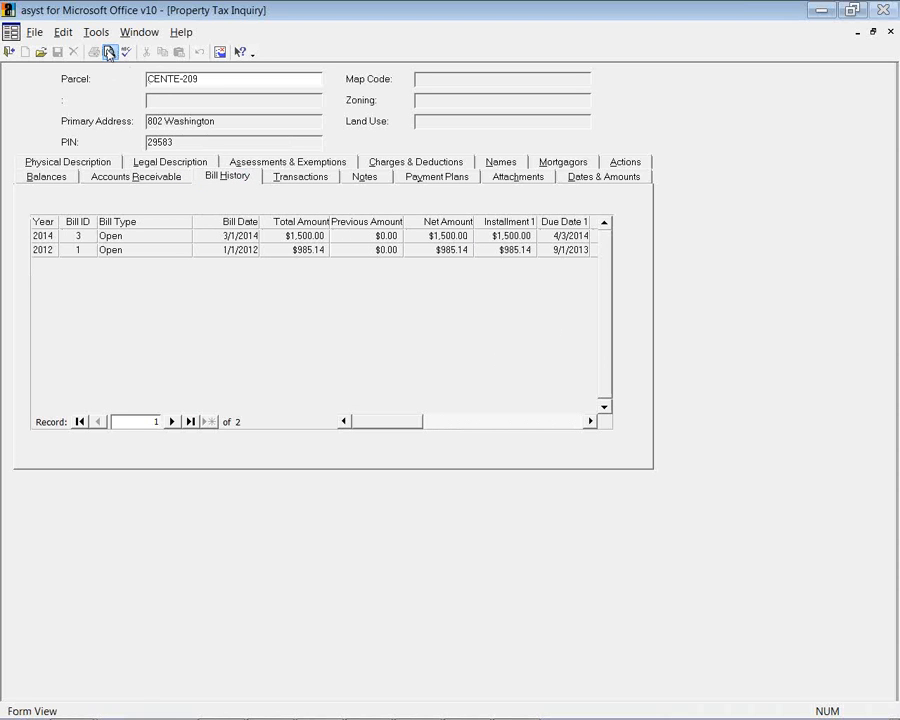
{"action": "left_click", "coordinate": [300, 178]}
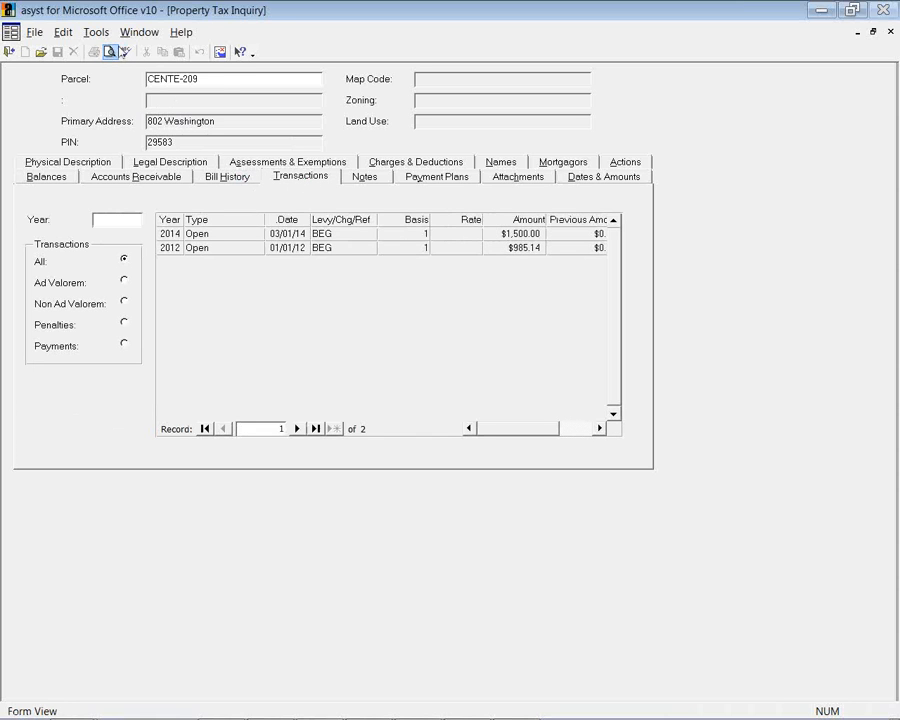
Cancel a transaction report preview, check the parcel's attachments and balances, then close the parcel inquiry
{"action": "left_click", "coordinate": [110, 53]}
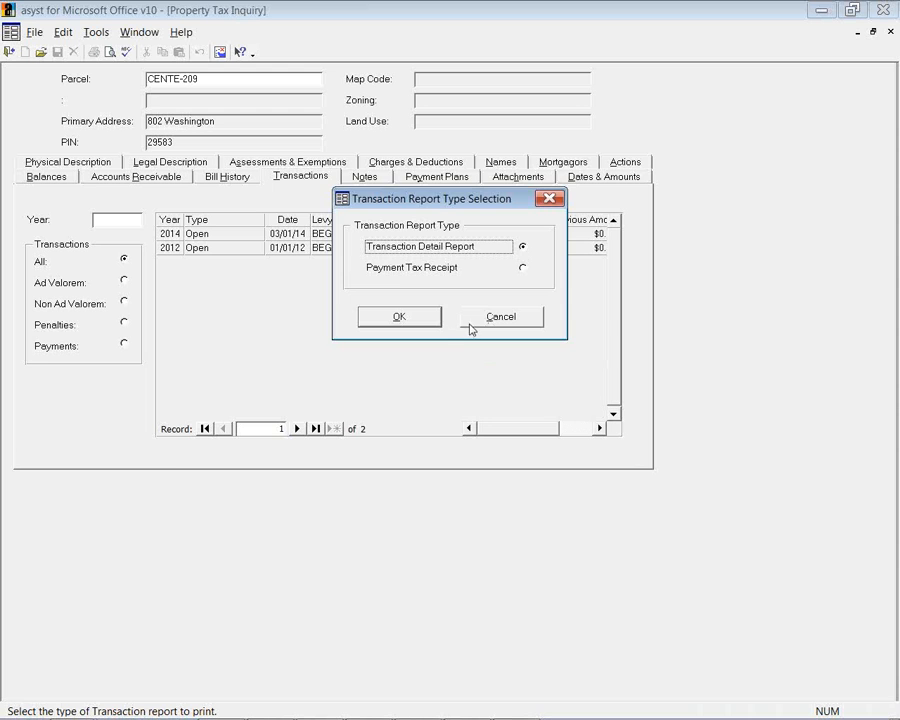
{"action": "left_click", "coordinate": [469, 325]}
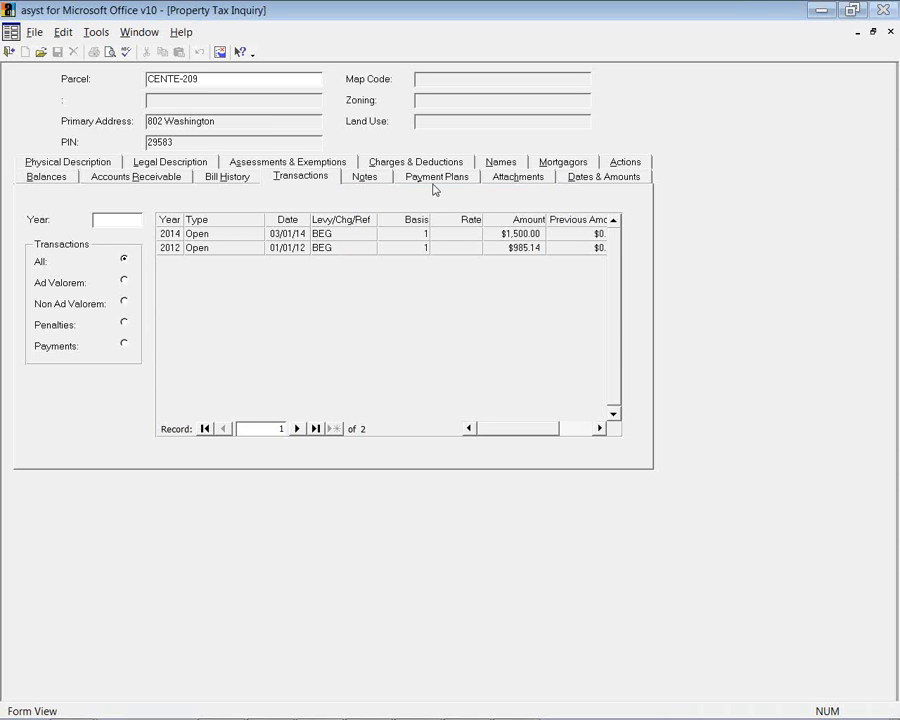
{"action": "left_click", "coordinate": [522, 180]}
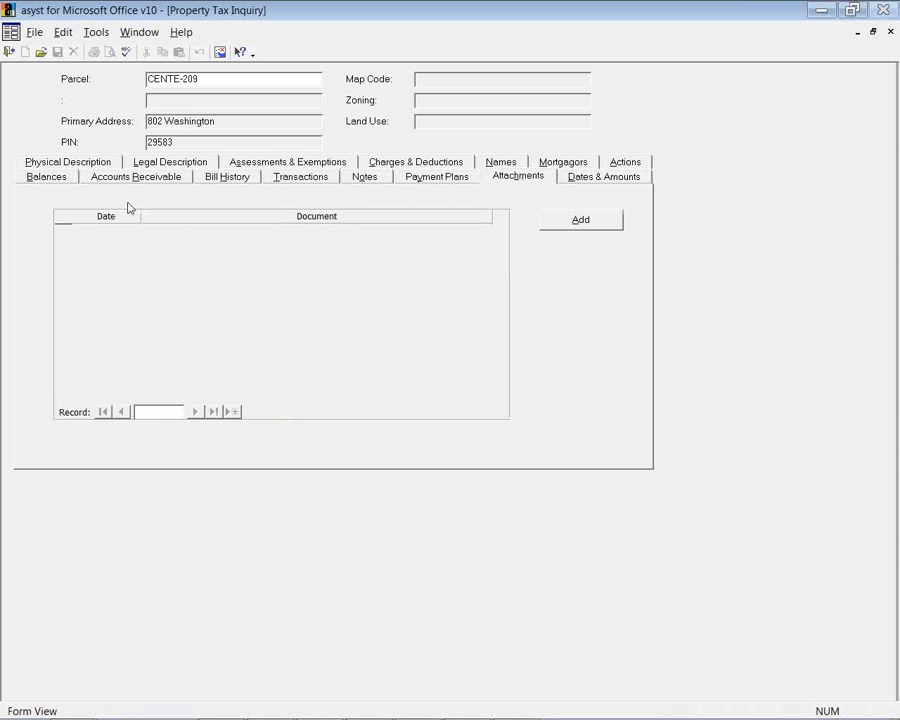
{"action": "left_click", "coordinate": [64, 179]}
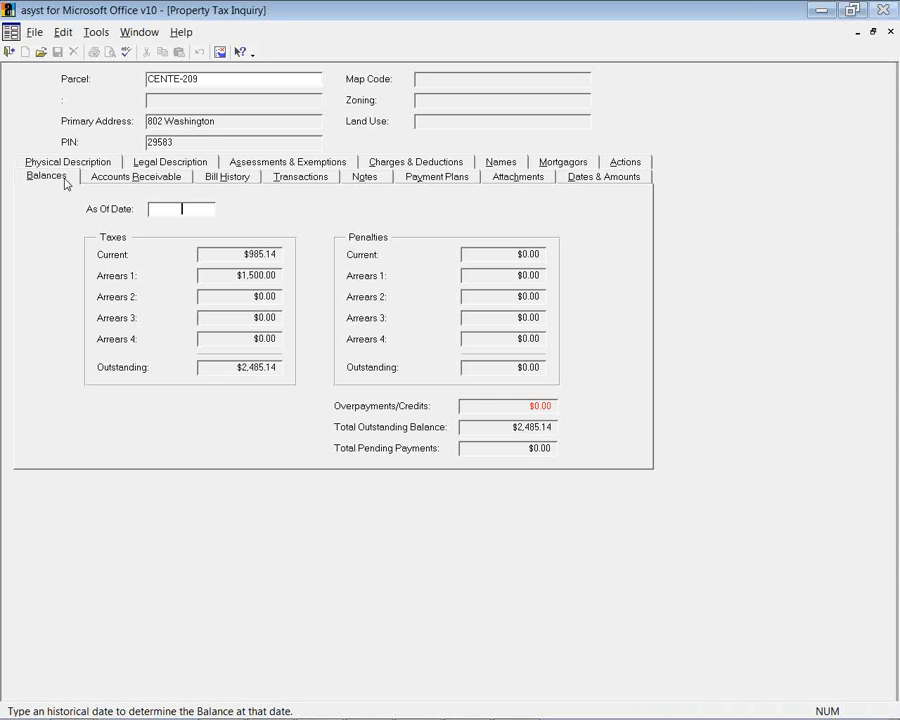
{"action": "left_click", "coordinate": [9, 51]}
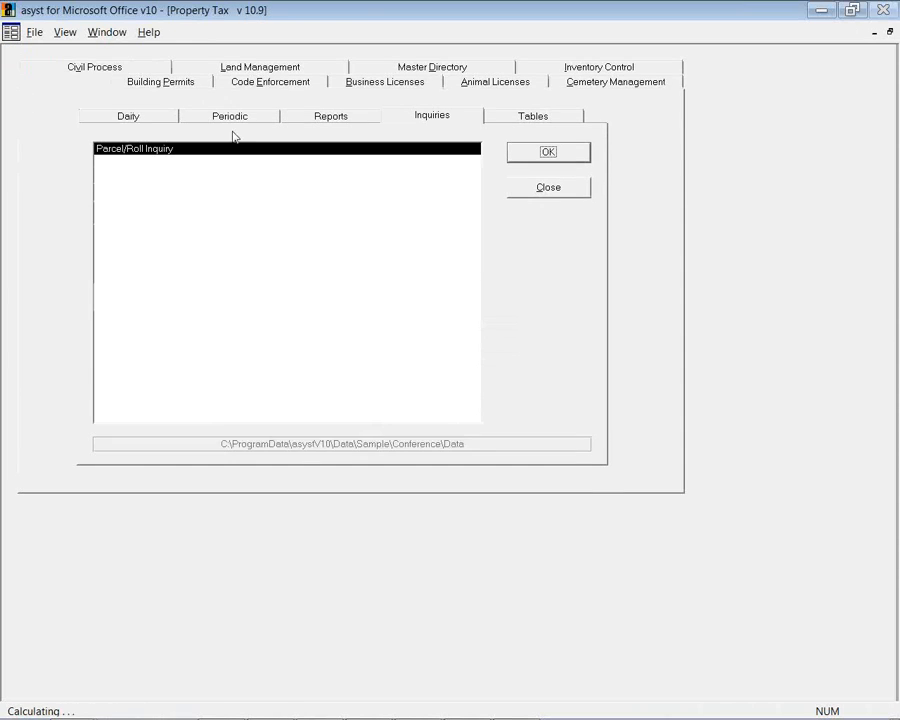
From the Tables list, open Configuration Maintenance, view its Automation settings, then close it
{"action": "left_click", "coordinate": [500, 120]}
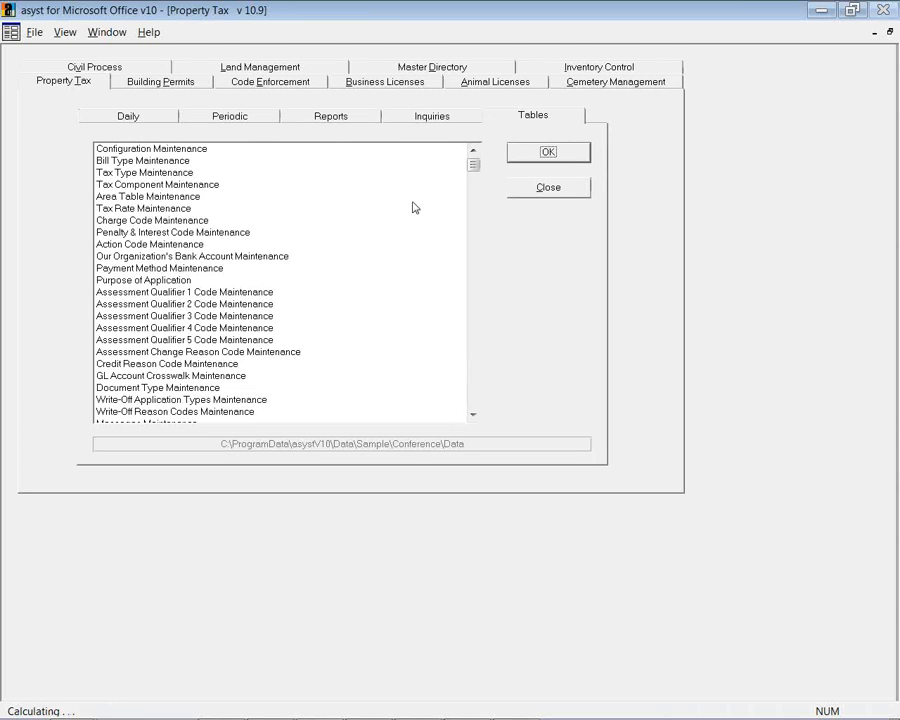
{"action": "double_click", "coordinate": [199, 150]}
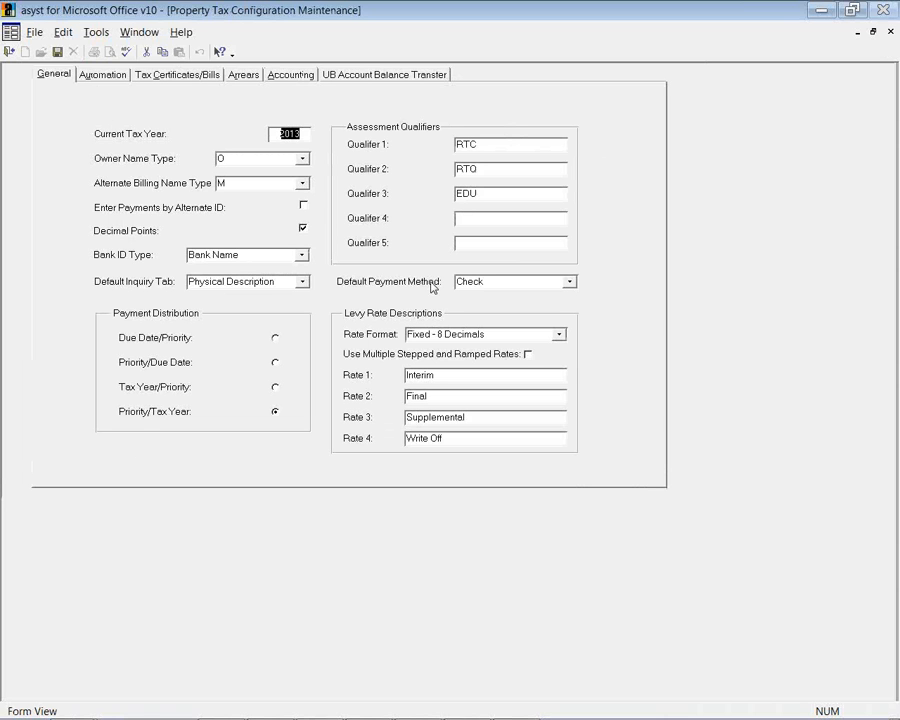
{"action": "left_click", "coordinate": [103, 74]}
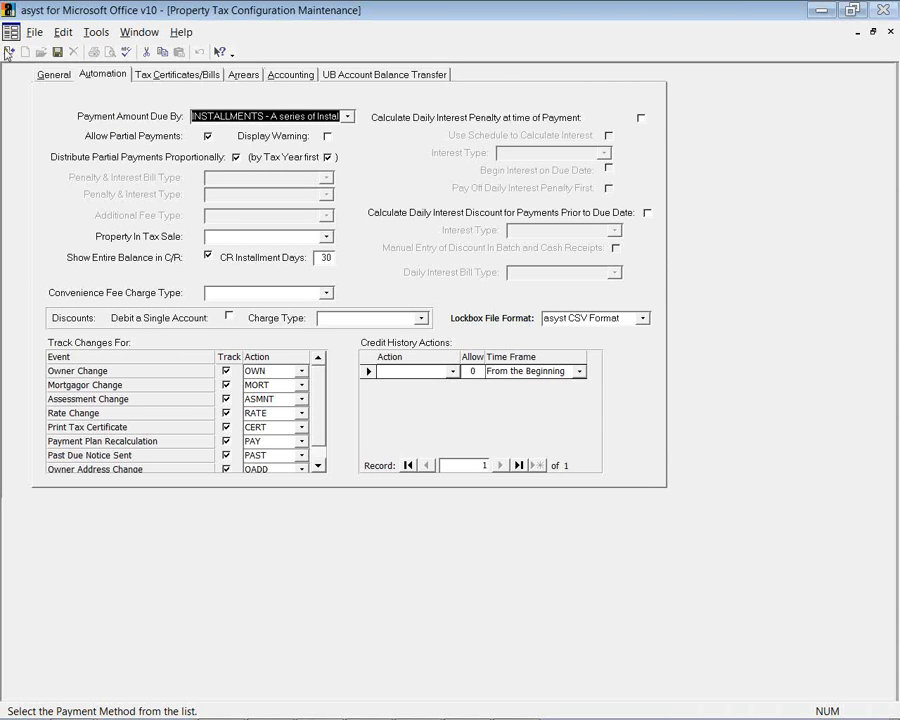
{"action": "left_click", "coordinate": [8, 52]}
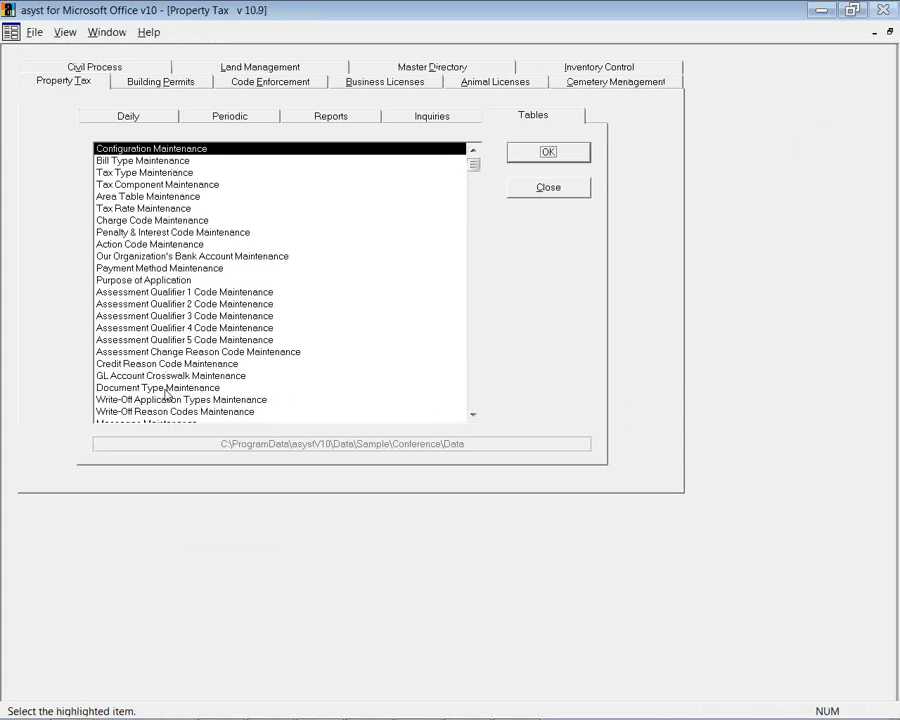
Switch the Property Tax menu back to the Daily task list, starting with Parcel/Roll Maintenance
{"action": "left_click", "coordinate": [150, 119]}
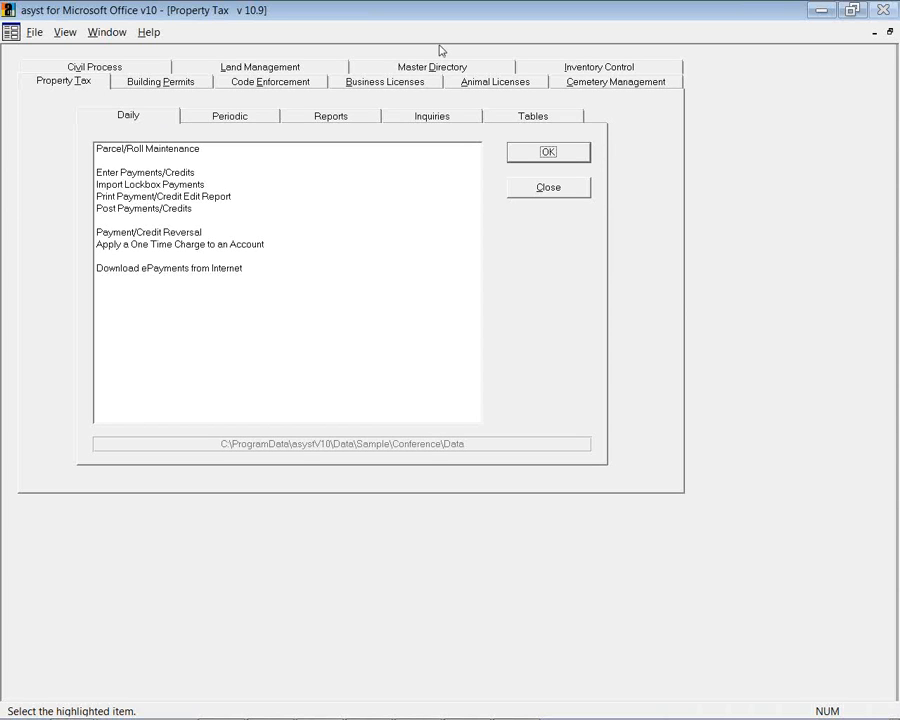
{"action": "left_click", "coordinate": [890, 31]}
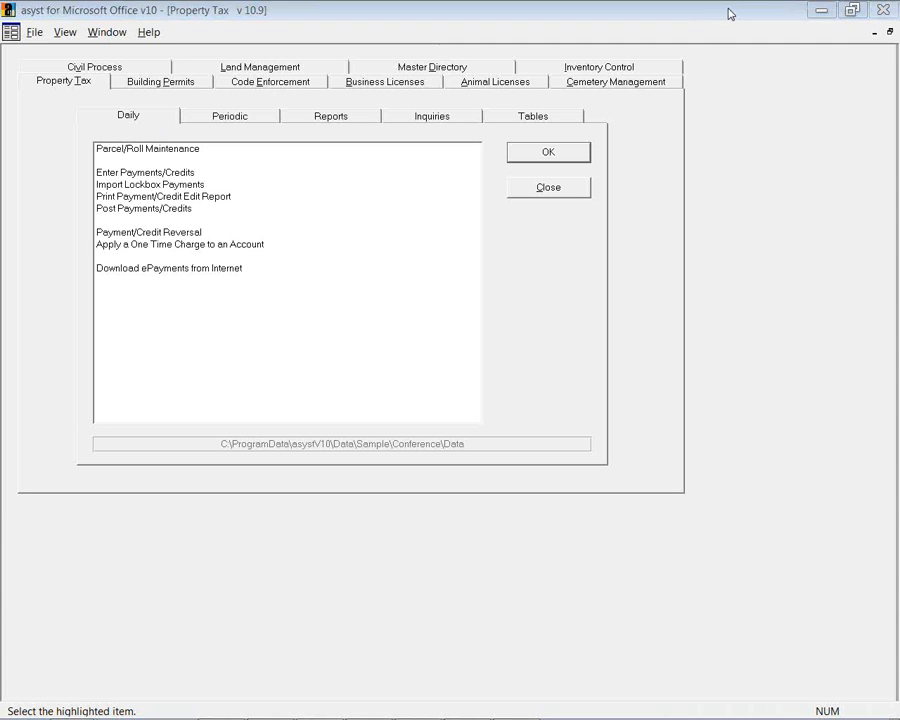